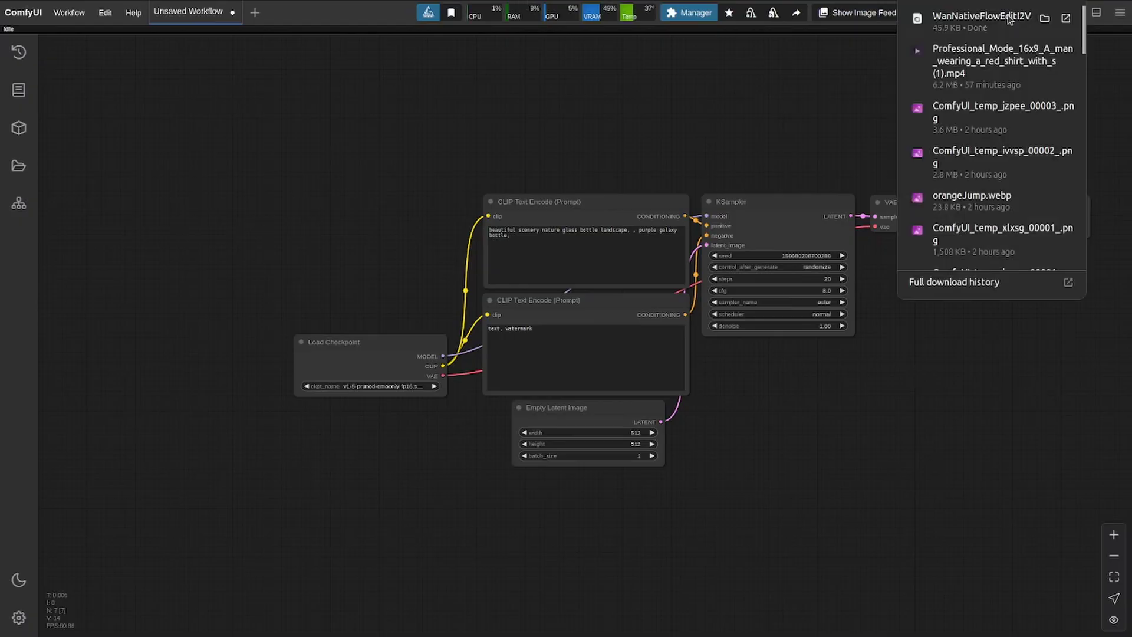
# Load the downloaded WanNativeFlowEditI2V workflow file into the ComfyUI canvas
pyautogui.moveTo(1003, 21); pyautogui.dragTo(554, 180)
pyautogui.scroll(-4, 404, 252)
pyautogui.moveTo(248, 289); pyautogui.dragTo(558, 112)
pyautogui.moveTo(378, 116); pyautogui.dragTo(477, 242)
pyautogui.moveTo(471, 176); pyautogui.dragTo(531, 293)
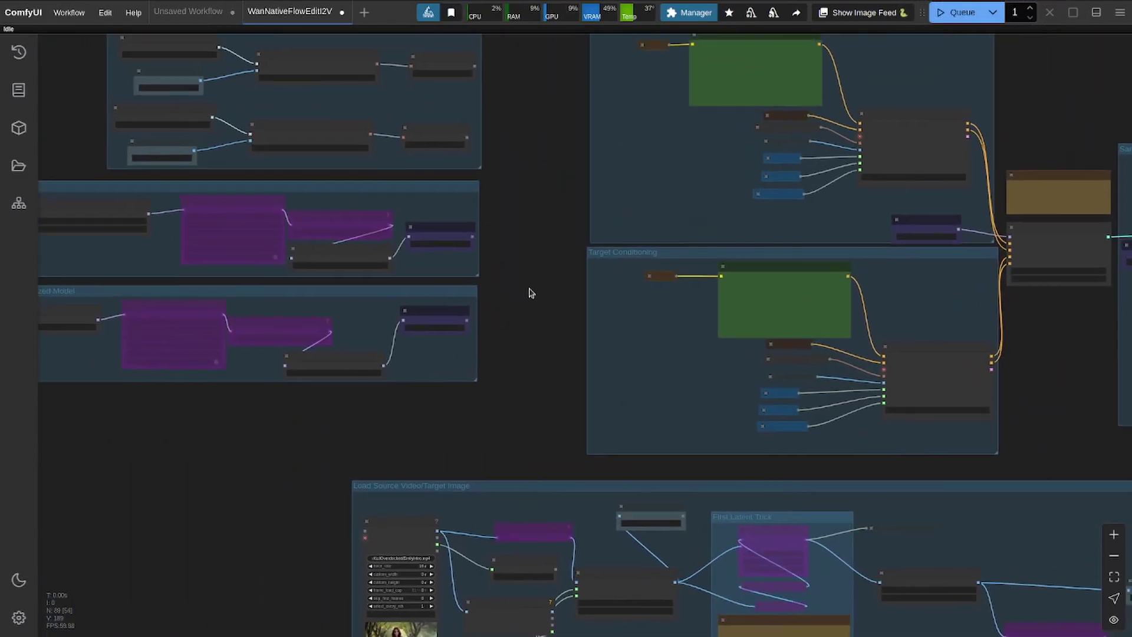
# Choose wan/native_umt5_xxl_fp16.safetensors as the Load CLIP model in the Set Text Encoder group and review the alternative models
pyautogui.scroll(5, 531, 266)
pyautogui.moveTo(311, 115); pyautogui.dragTo(504, 378)
pyautogui.moveTo(152, 90); pyautogui.dragTo(402, 345)
pyautogui.scroll(4, 265, 327)
pyautogui.moveTo(242, 124); pyautogui.dragTo(131, 348)
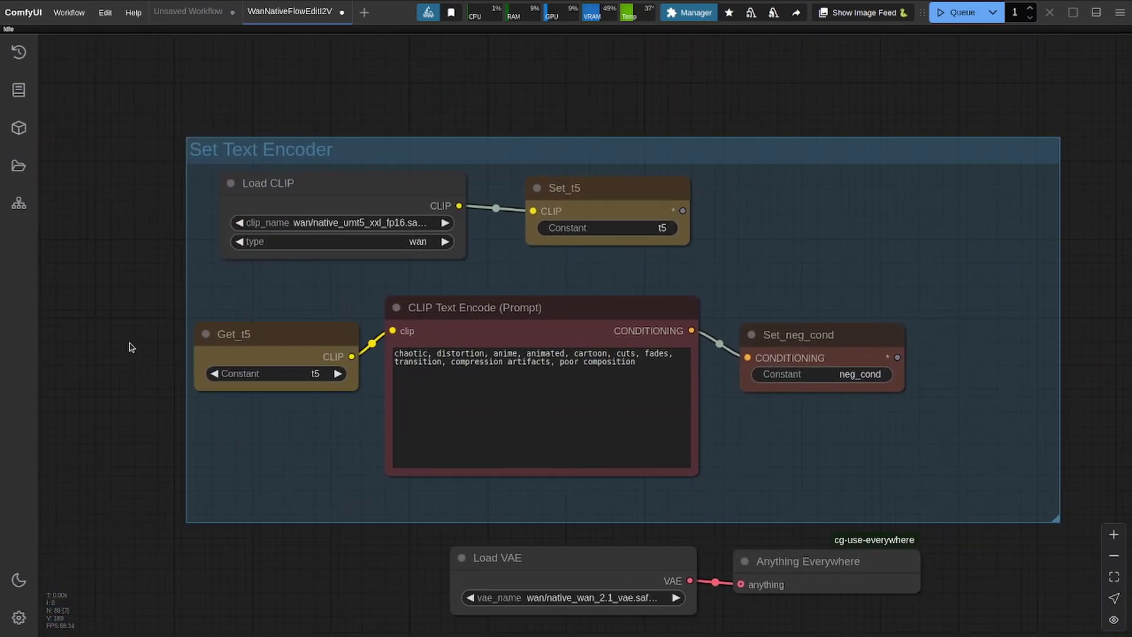
pyautogui.click(320, 223)
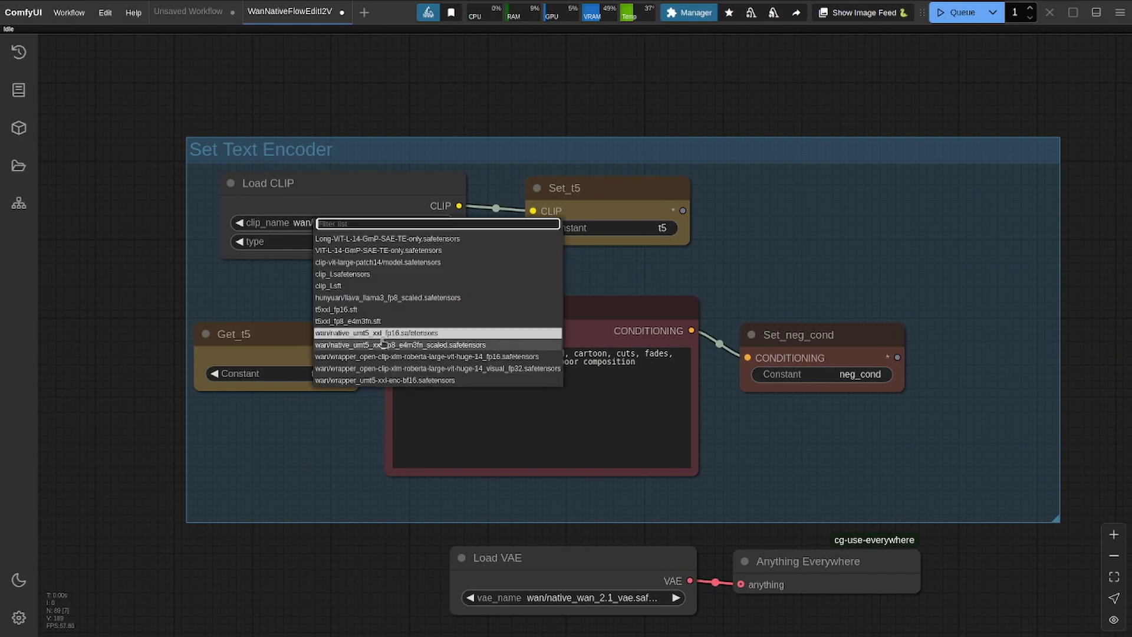
pyautogui.click(383, 334)
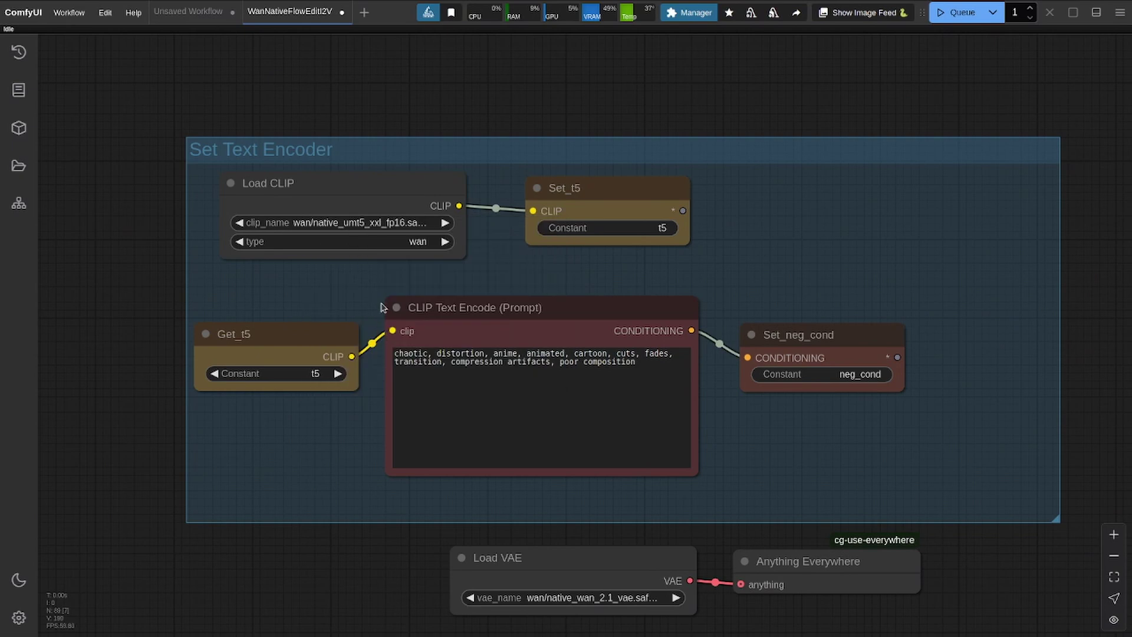
pyautogui.click(359, 222)
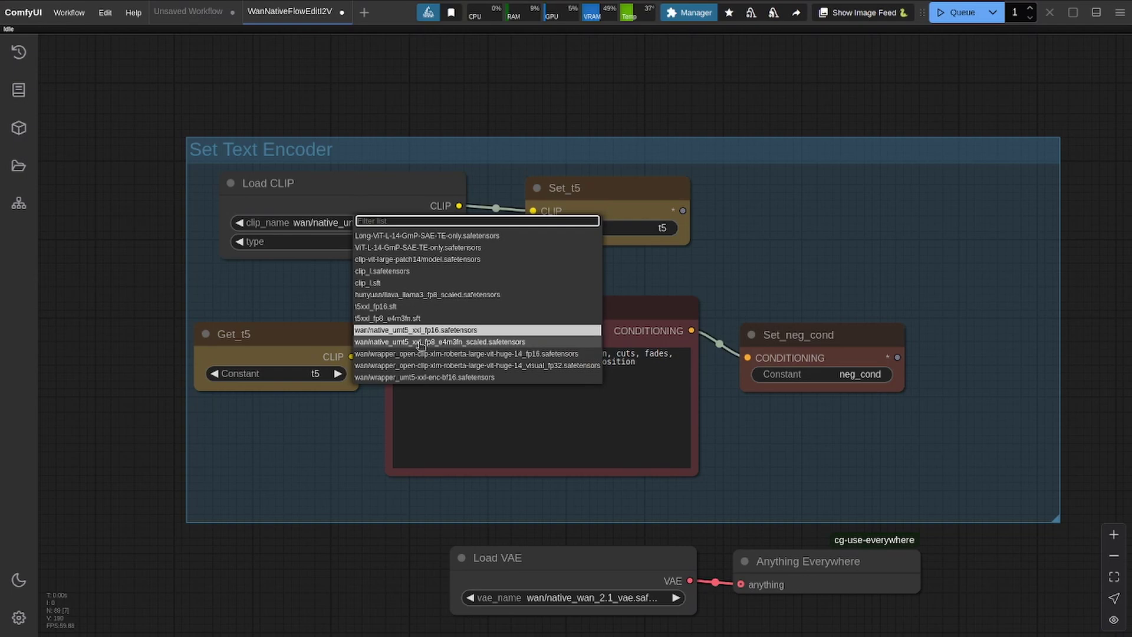
pyautogui.scroll(-2, 350, 423)
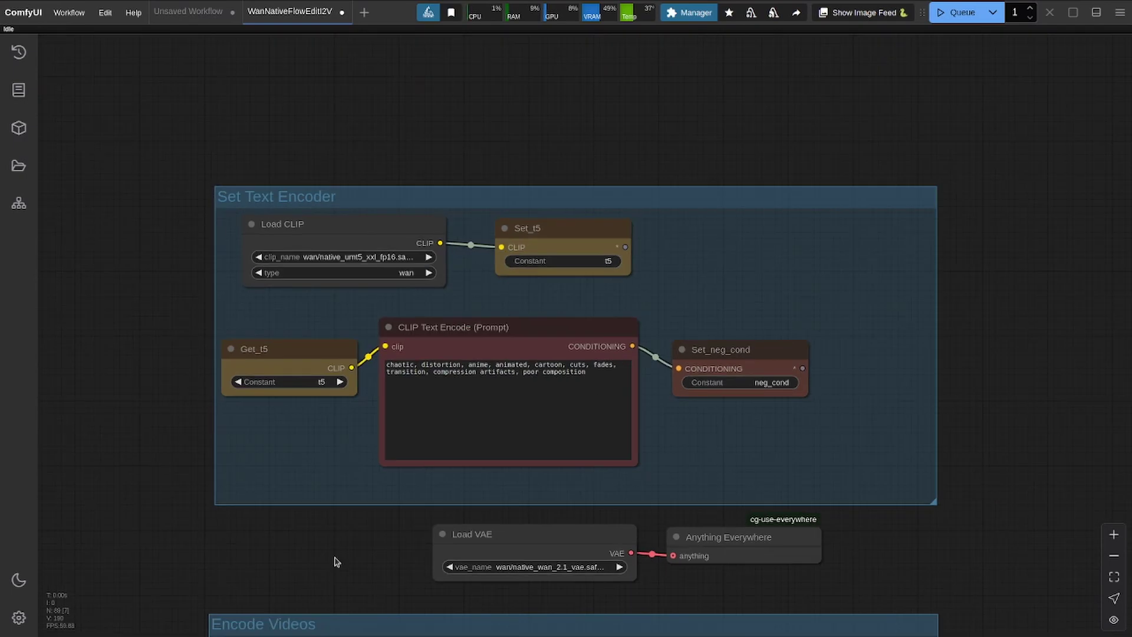
# Review the available CLIP vision models for the first Load CLIP Vision node in the Encode Videos group
pyautogui.moveTo(335, 562); pyautogui.dragTo(336, 71)
pyautogui.scroll(4, 157, 187)
pyautogui.scroll(-2, 157, 187)
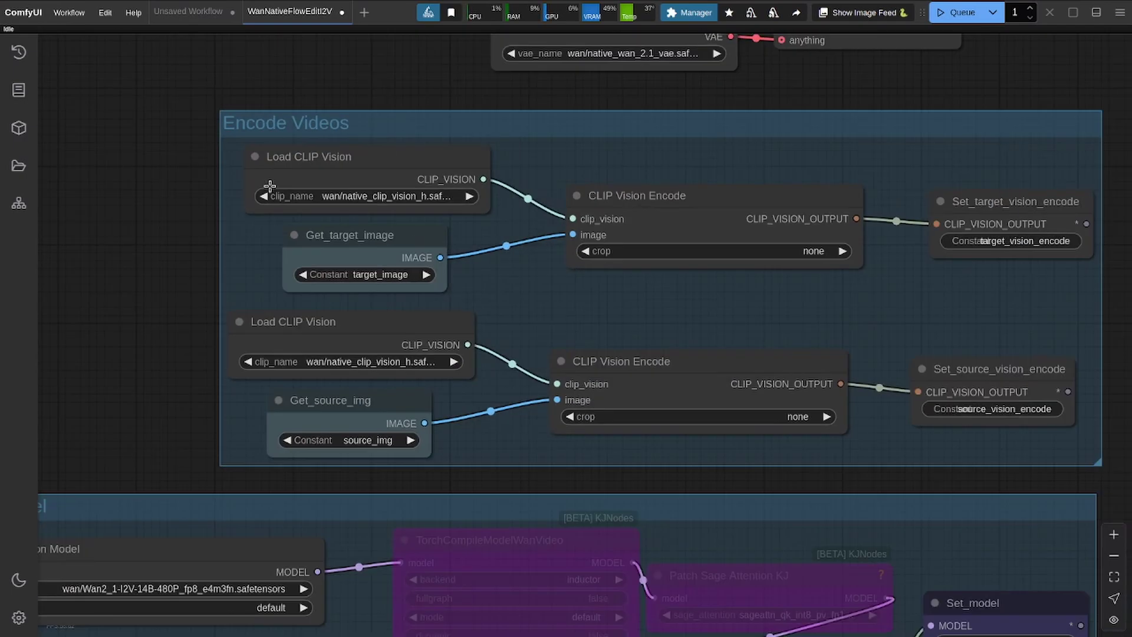
pyautogui.click(340, 199)
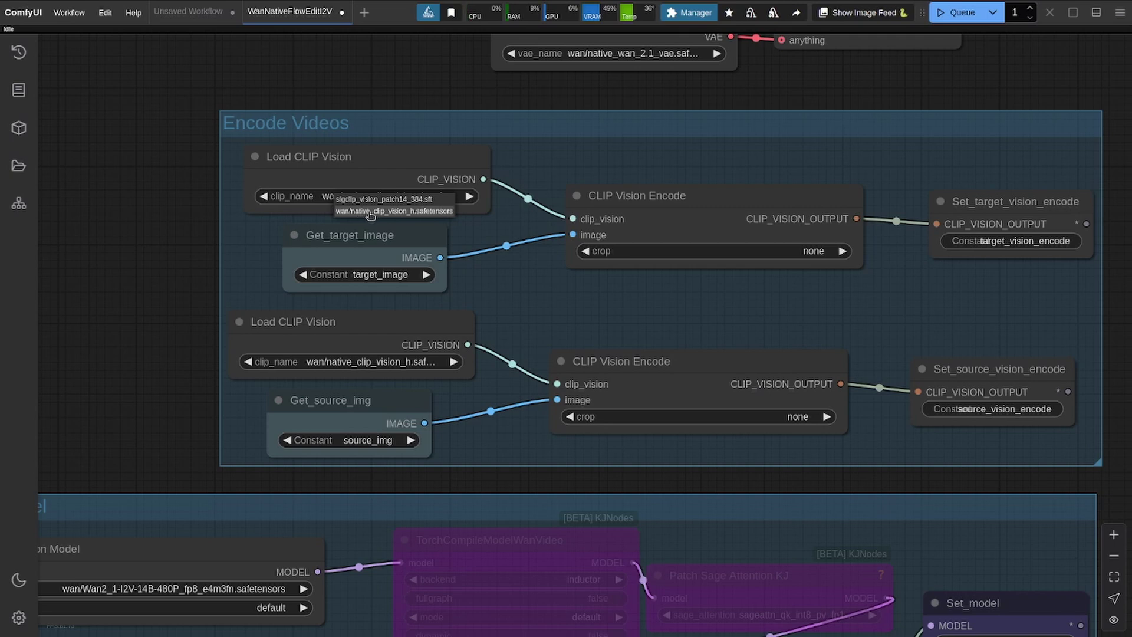
pyautogui.moveTo(303, 301); pyautogui.dragTo(284, 200)
pyautogui.click(299, 266)
pyautogui.click(334, 104)
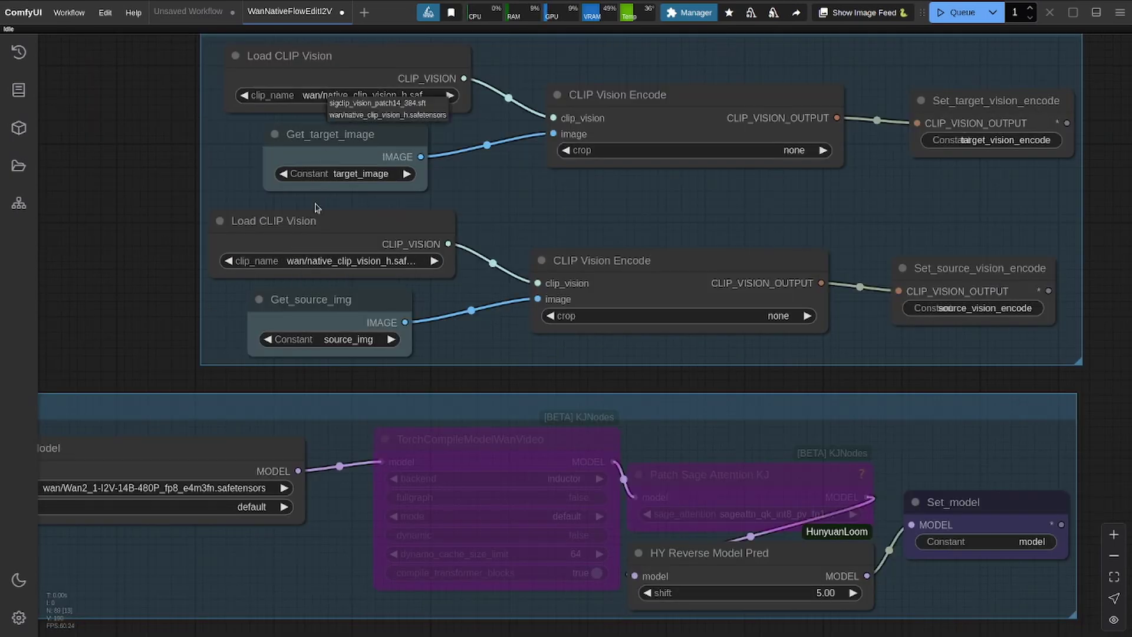
# Choose wan/Wan2_1-I2V-14B-480P_fp8_e4m3fn.safetensors as the diffusion model in the Load Model group
pyautogui.moveTo(156, 463); pyautogui.dragTo(338, 200)
pyautogui.scroll(-1, 338, 200)
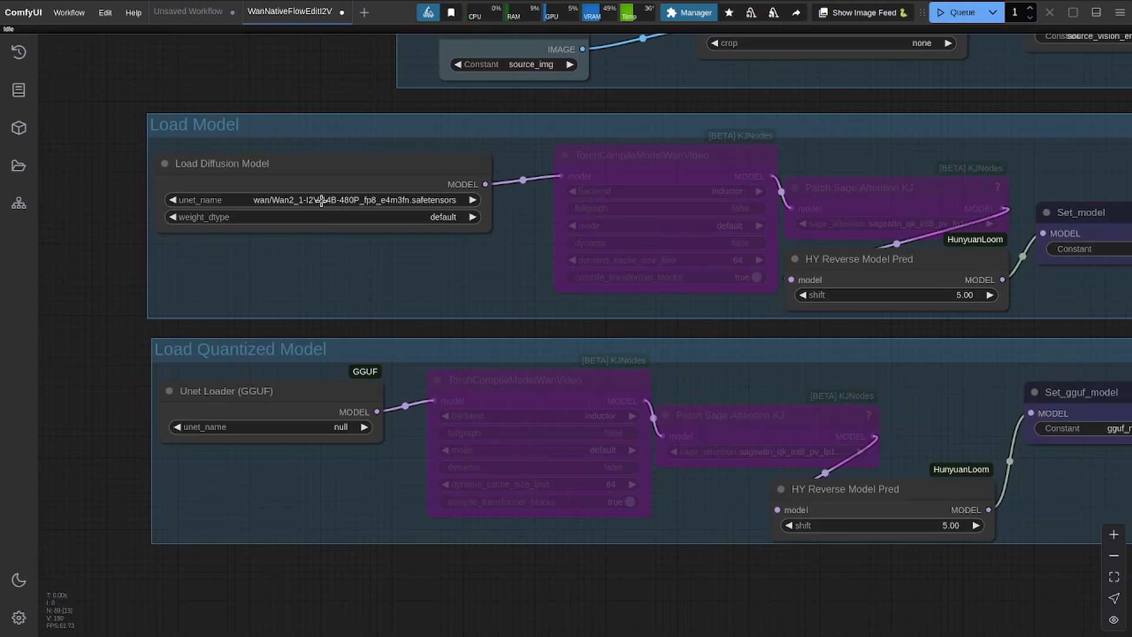
pyautogui.click(337, 201)
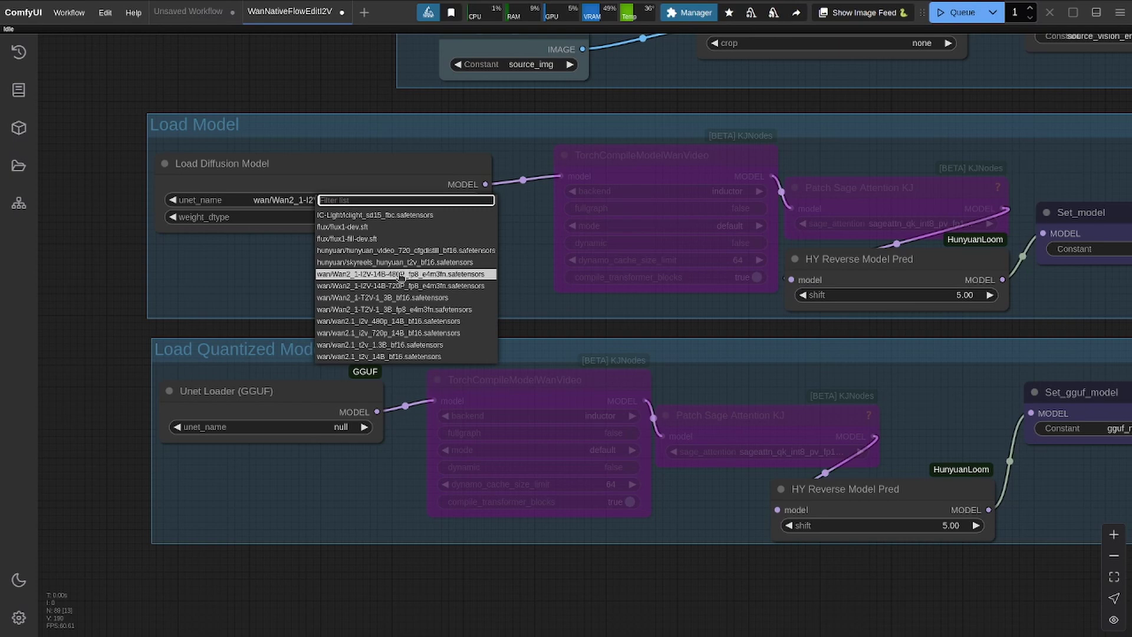
pyautogui.click(361, 275)
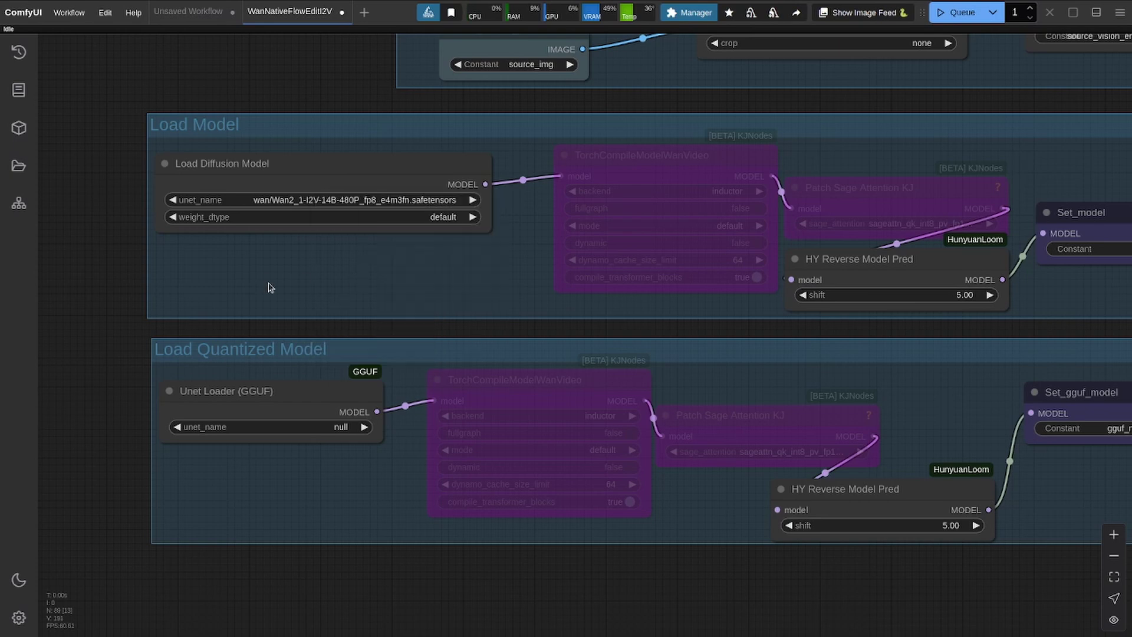
# Select the Unet Loader (GGUF) node in the Load Quantized Model group
pyautogui.moveTo(309, 285); pyautogui.dragTo(331, 239)
pyautogui.moveTo(324, 419); pyautogui.dragTo(350, 393)
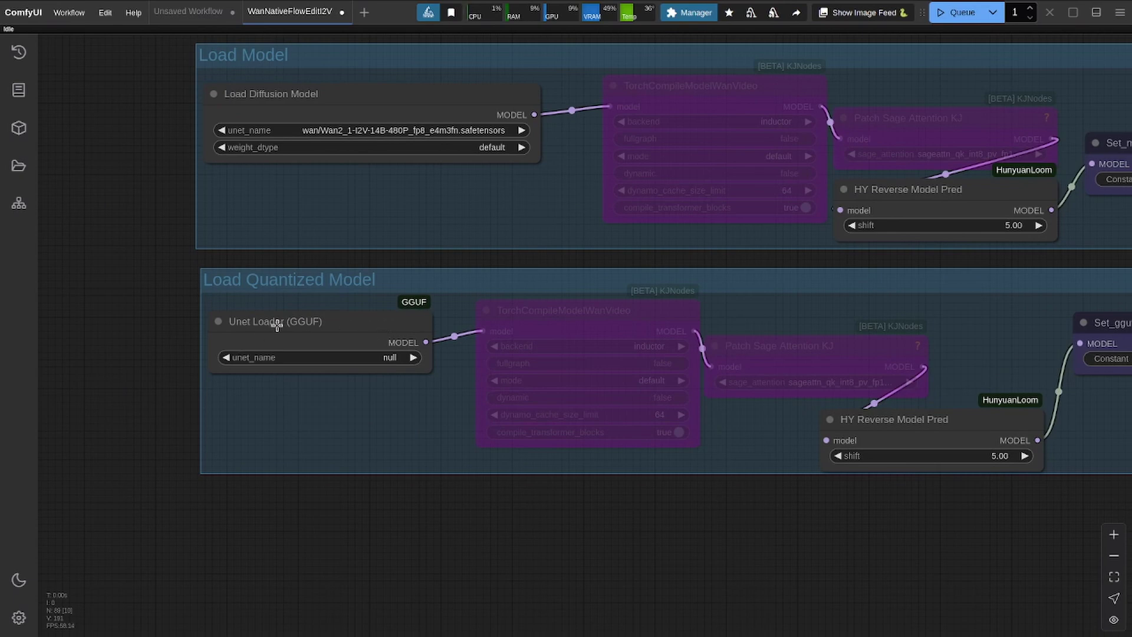
pyautogui.moveTo(317, 321); pyautogui.dragTo(320, 320)
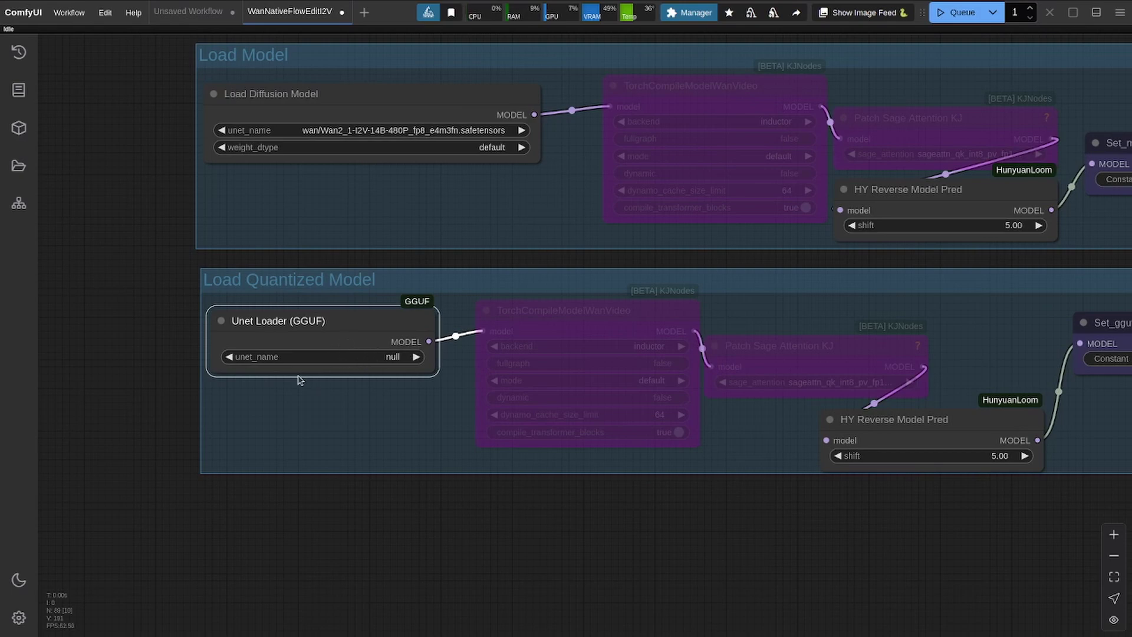
# Examine the Get_model input of HY FlowEdit Guider CFG and the Set_model and Set_gguf_model nodes
pyautogui.moveTo(766, 422); pyautogui.dragTo(371, 367)
pyautogui.scroll(-3, 619, 366)
pyautogui.moveTo(896, 348); pyautogui.dragTo(192, 342)
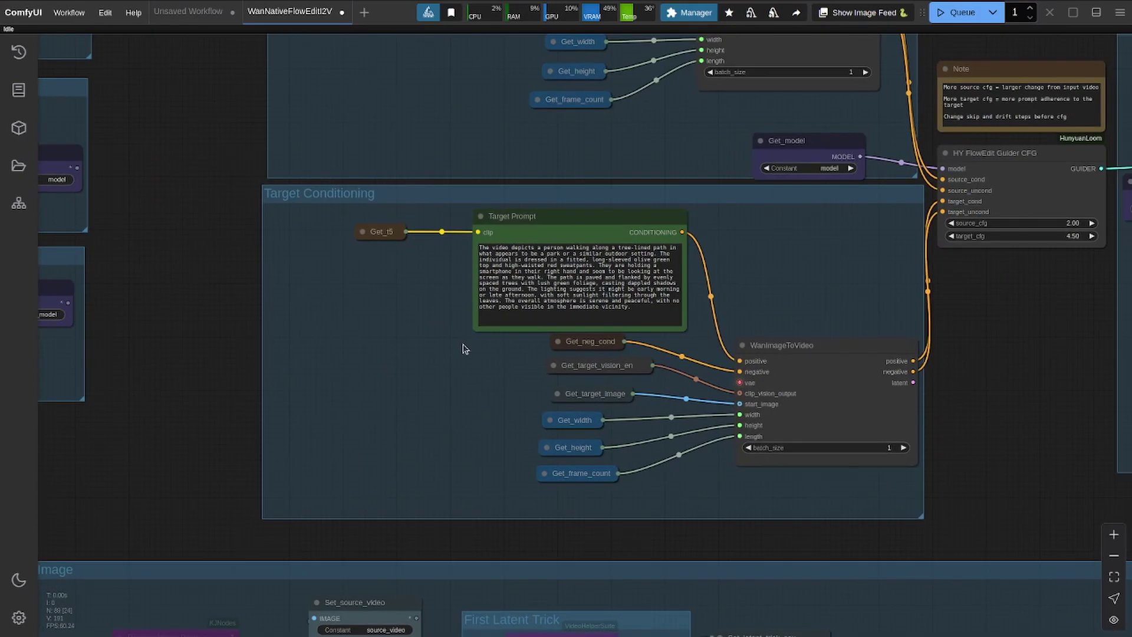
pyautogui.moveTo(849, 270); pyautogui.dragTo(417, 372)
pyautogui.scroll(4, 413, 389)
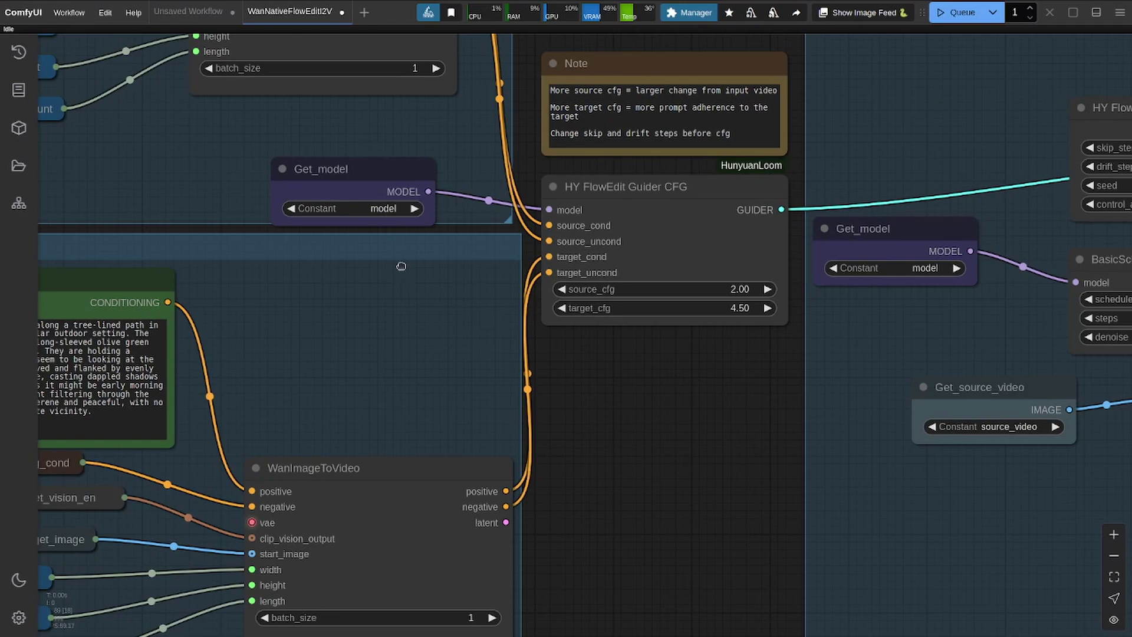
pyautogui.moveTo(402, 266); pyautogui.dragTo(269, 292)
pyautogui.moveTo(201, 407); pyautogui.dragTo(731, 395)
pyautogui.scroll(-4, 194, 462)
pyautogui.moveTo(195, 462); pyautogui.dragTo(652, 428)
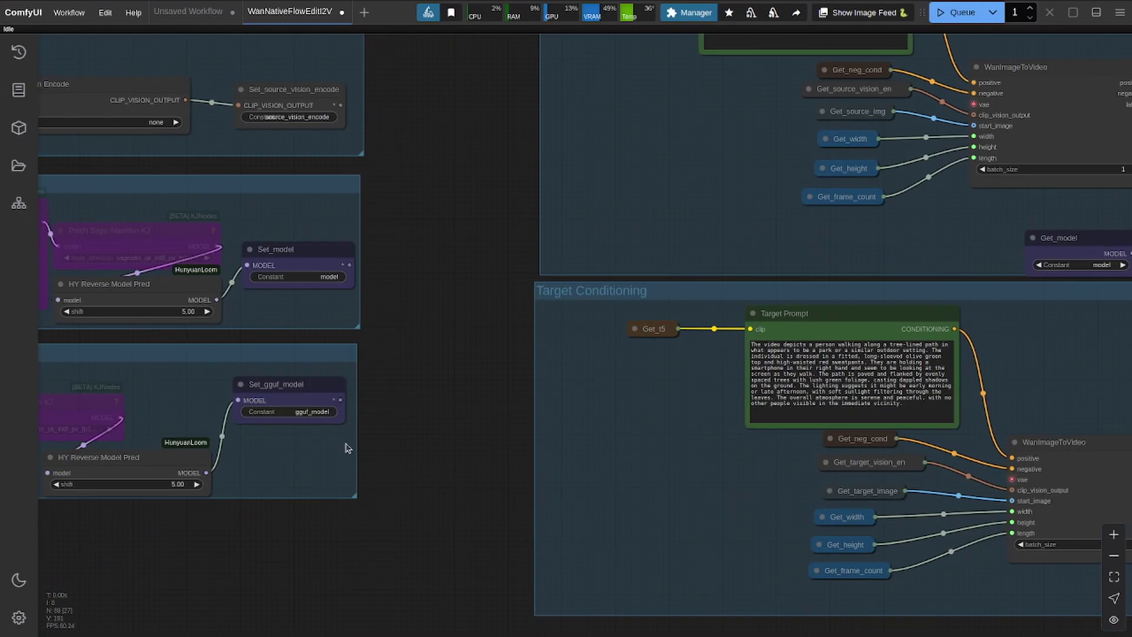
# View the constants available in the Get_model node that feeds HY FlowEdit Guider CFG
pyautogui.scroll(5, 348, 448)
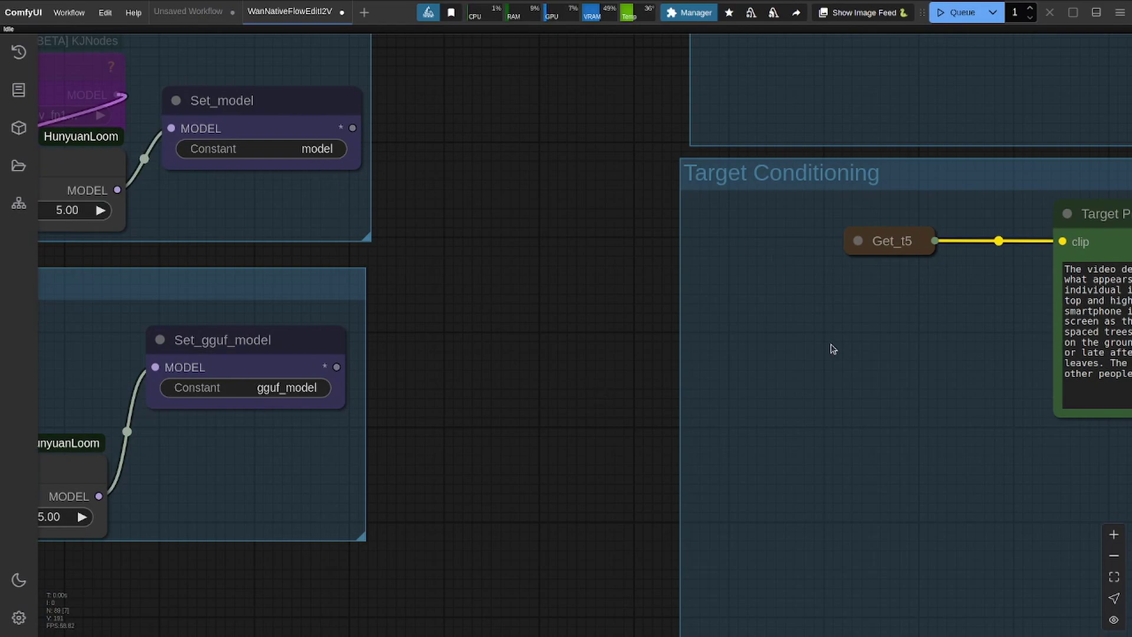
pyautogui.hscroll(15, 833, 349)
pyautogui.hscroll(-2, 683, 211)
pyautogui.click(679, 184)
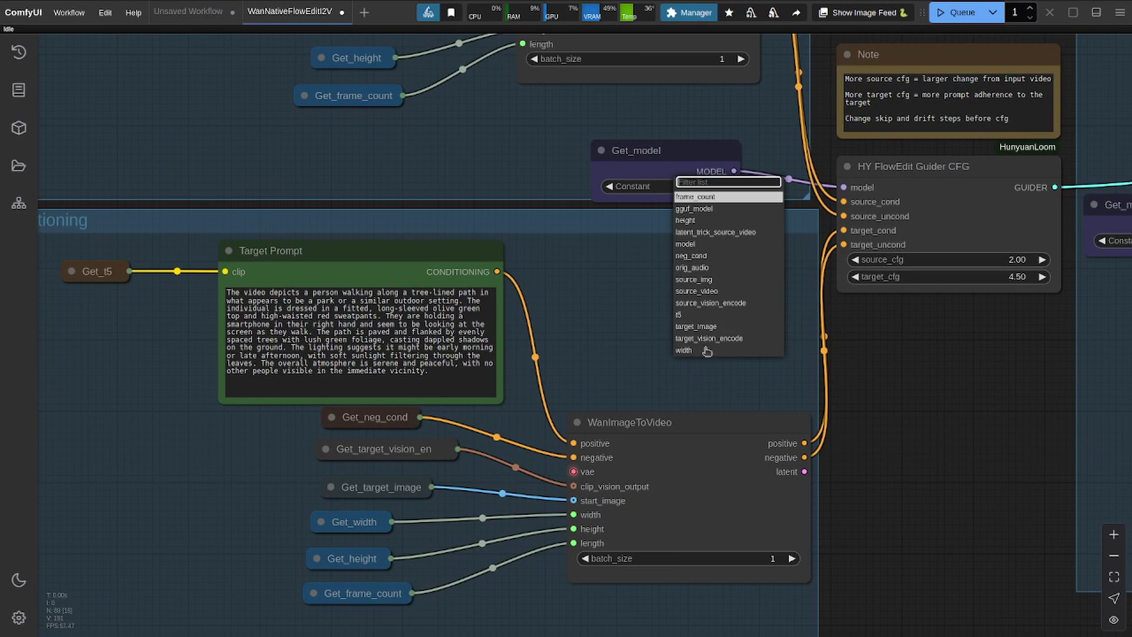
pyautogui.scroll(-1, 546, 324)
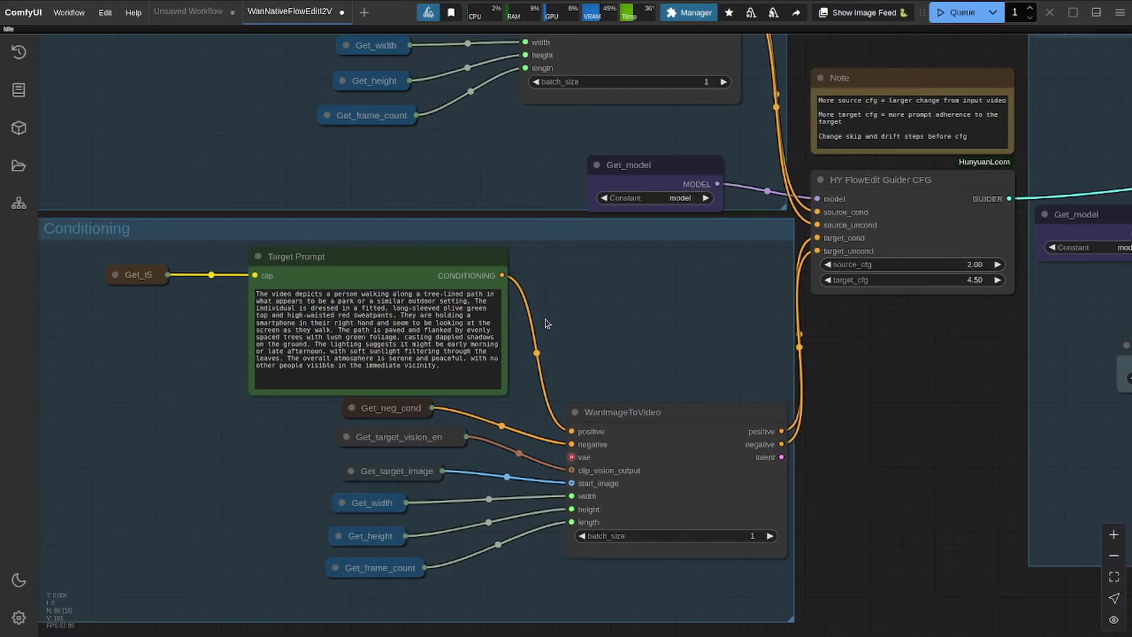
# Review the overall layout of the Encode Videos, Load Model and Load Quantized Model groups
pyautogui.scroll(-4, 545, 323)
pyautogui.moveTo(83, 276); pyautogui.dragTo(745, 577)
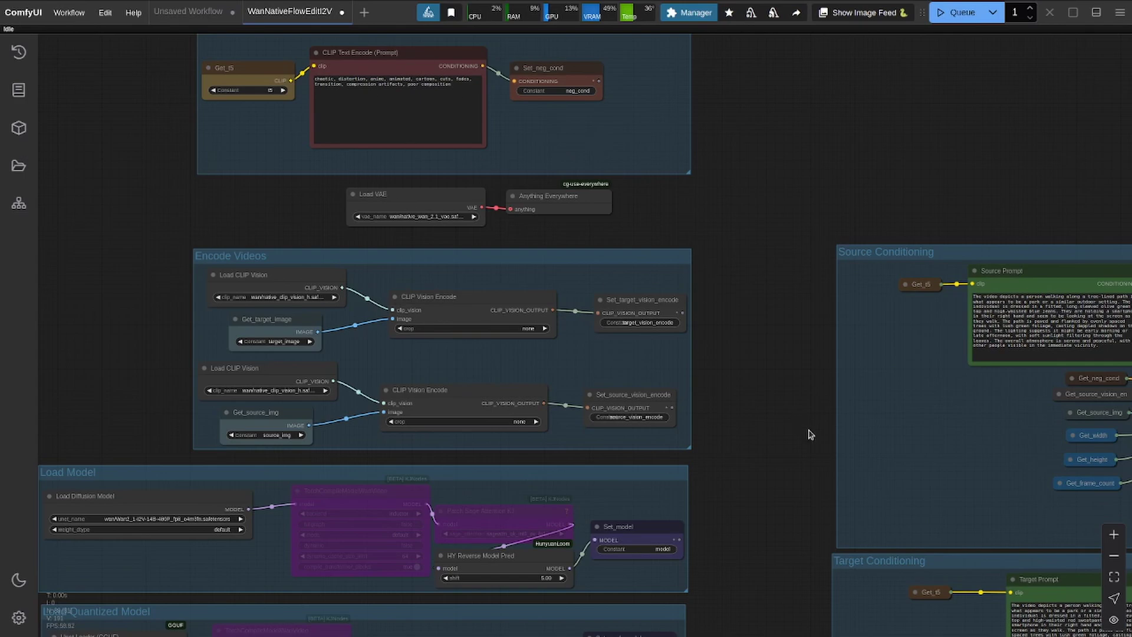
pyautogui.scroll(-5, 756, 453)
pyautogui.hscroll(-2, 756, 453)
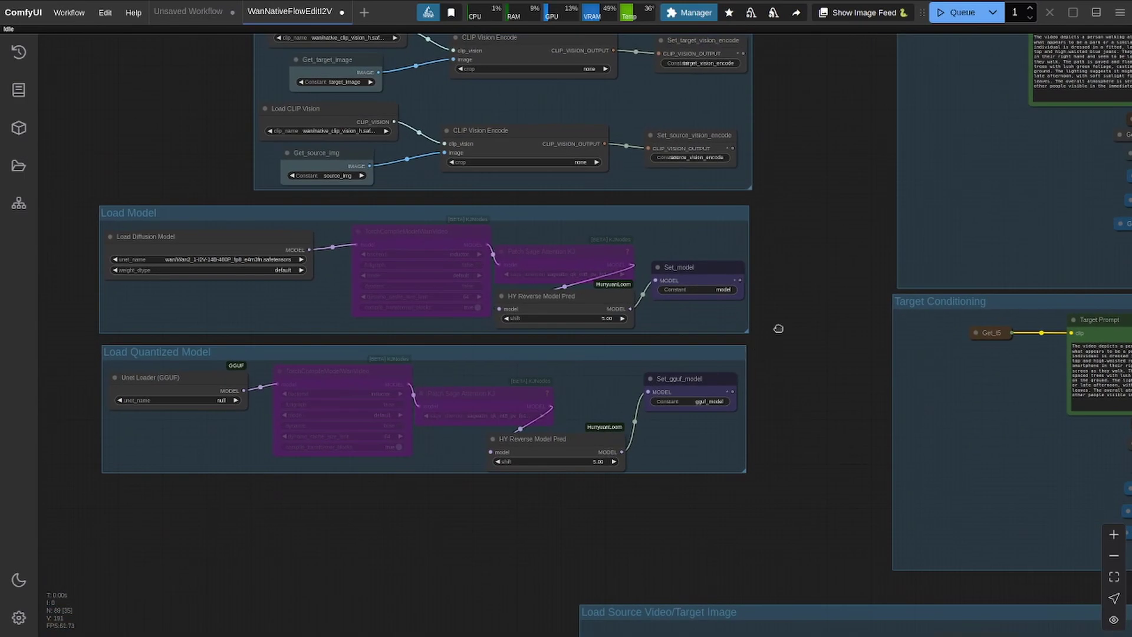
pyautogui.scroll(-2, 778, 329)
pyautogui.hscroll(-1, 778, 328)
pyautogui.scroll(2, 677, 435)
pyautogui.hscroll(2, 678, 435)
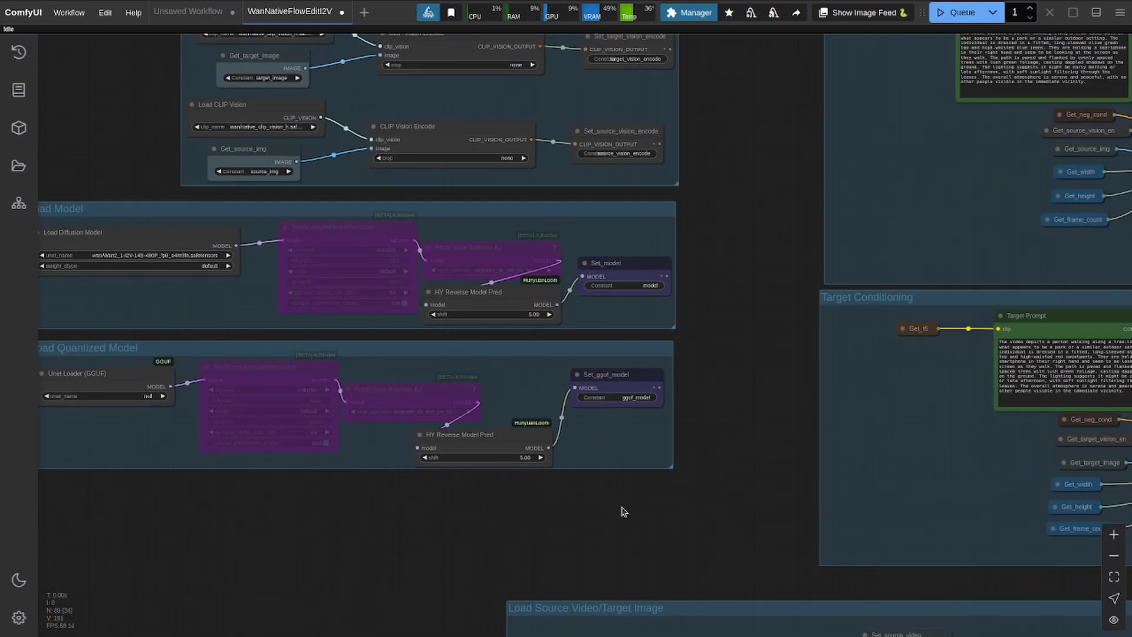
# Examine the Source Video node's file, frame rate and size settings in the Load Source Video/Target Image group
pyautogui.scroll(-10, 624, 512)
pyautogui.hscroll(-1, 624, 512)
pyautogui.hscroll(5, 324, 326)
pyautogui.scroll(1, 342, 139)
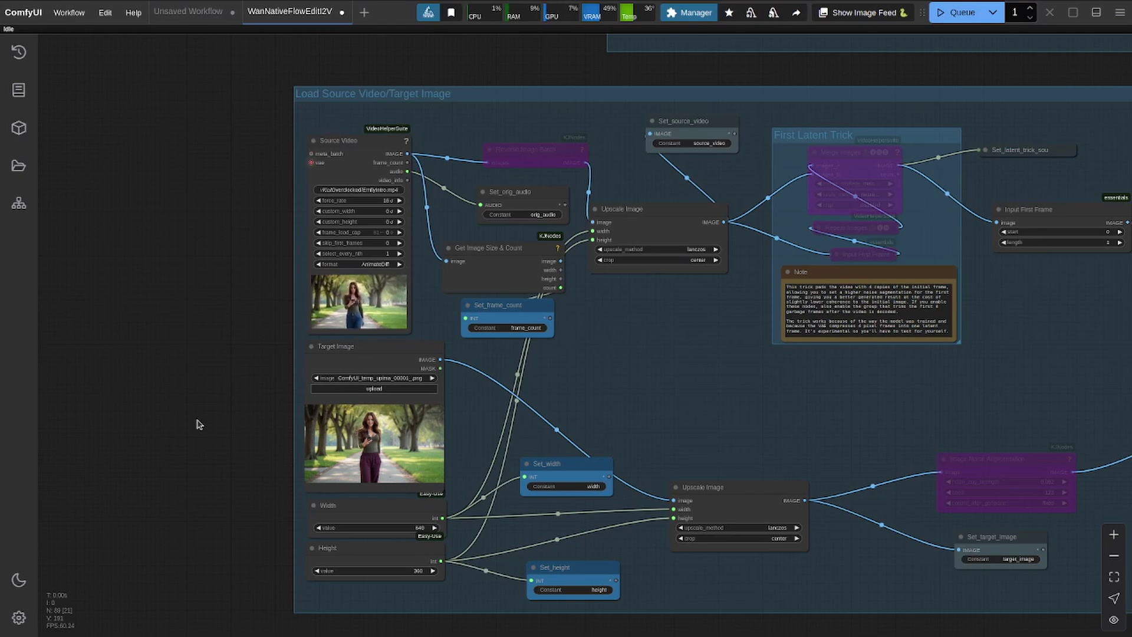
pyautogui.moveTo(226, 348); pyautogui.dragTo(180, 360)
pyautogui.scroll(5, 220, 419)
pyautogui.scroll(2, 179, 359)
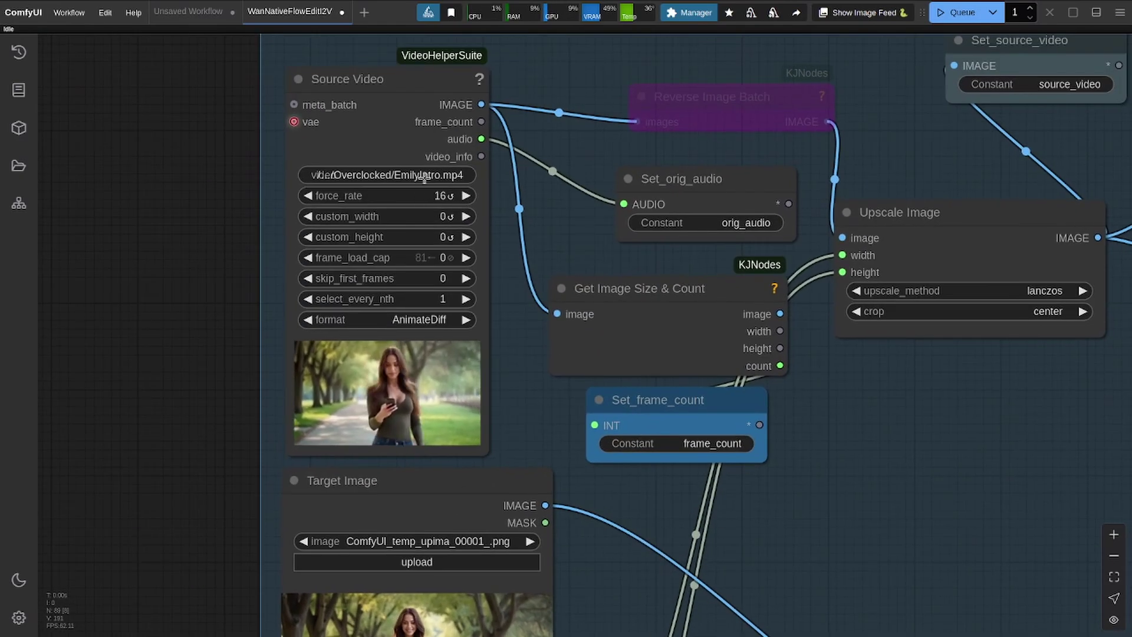
pyautogui.scroll(5, 240, 377)
pyautogui.scroll(2, 380, 401)
pyautogui.hscroll(2, 380, 401)
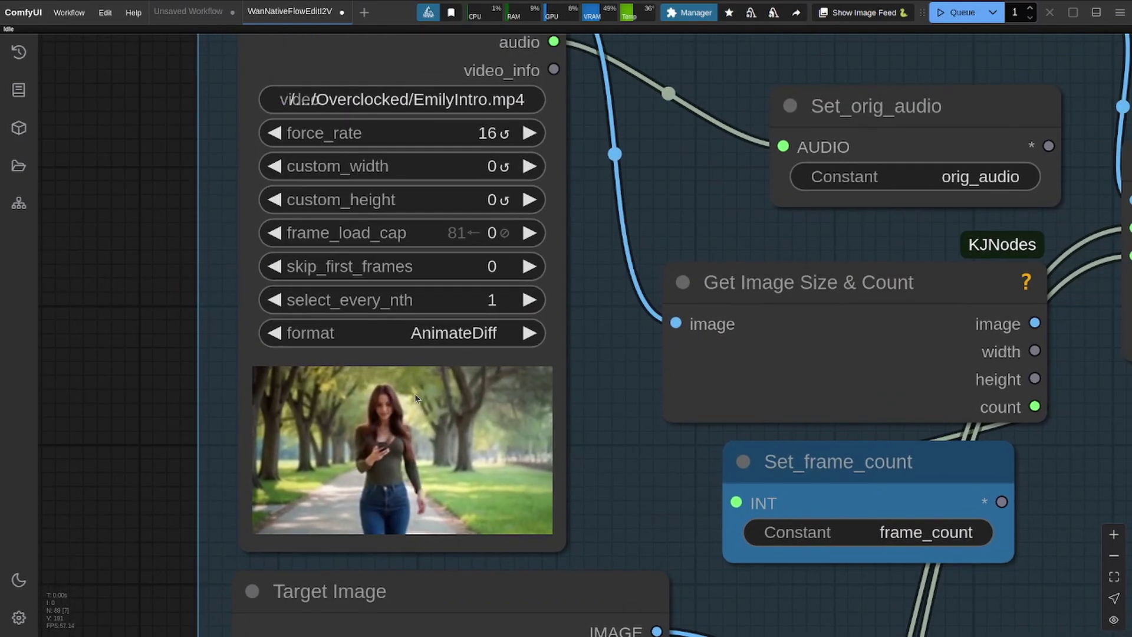
pyautogui.scroll(-2, 416, 394)
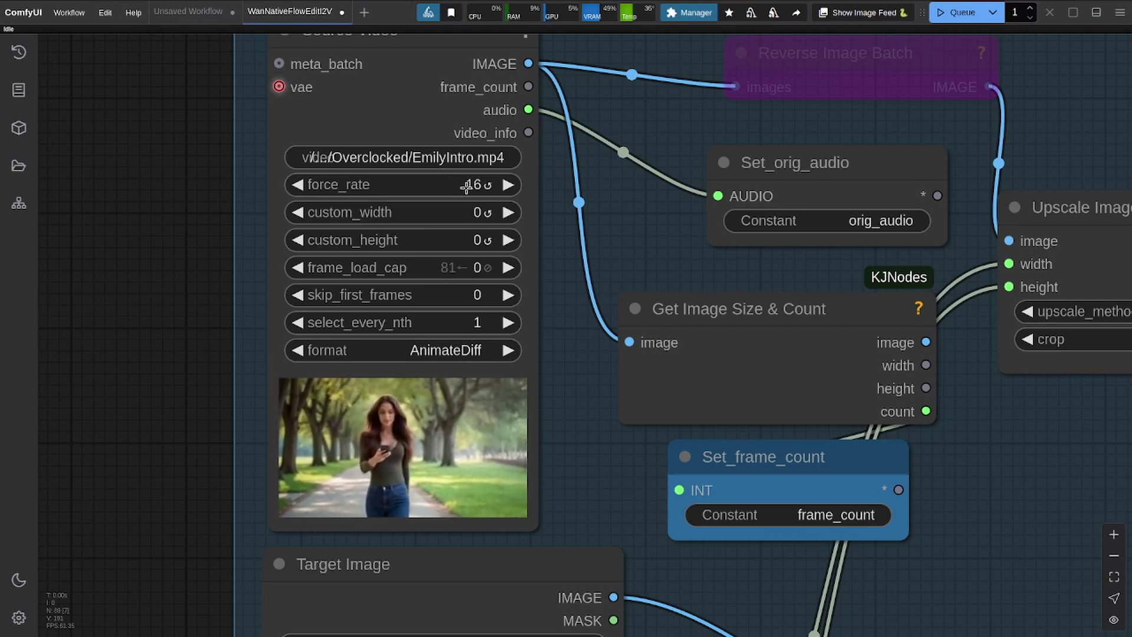
# Examine the Target Image node's picture and the Width node beneath it
pyautogui.scroll(-4, 138, 407)
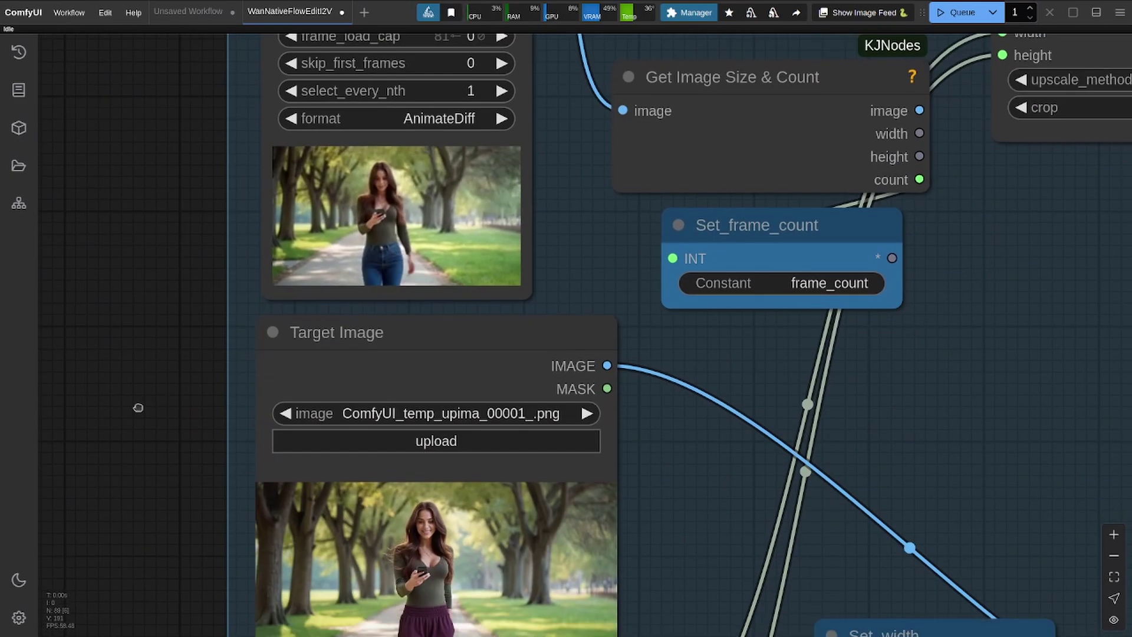
pyautogui.scroll(5, 127, 156)
pyautogui.moveTo(138, 407); pyautogui.dragTo(2, 250)
pyautogui.scroll(-3, 417, 289)
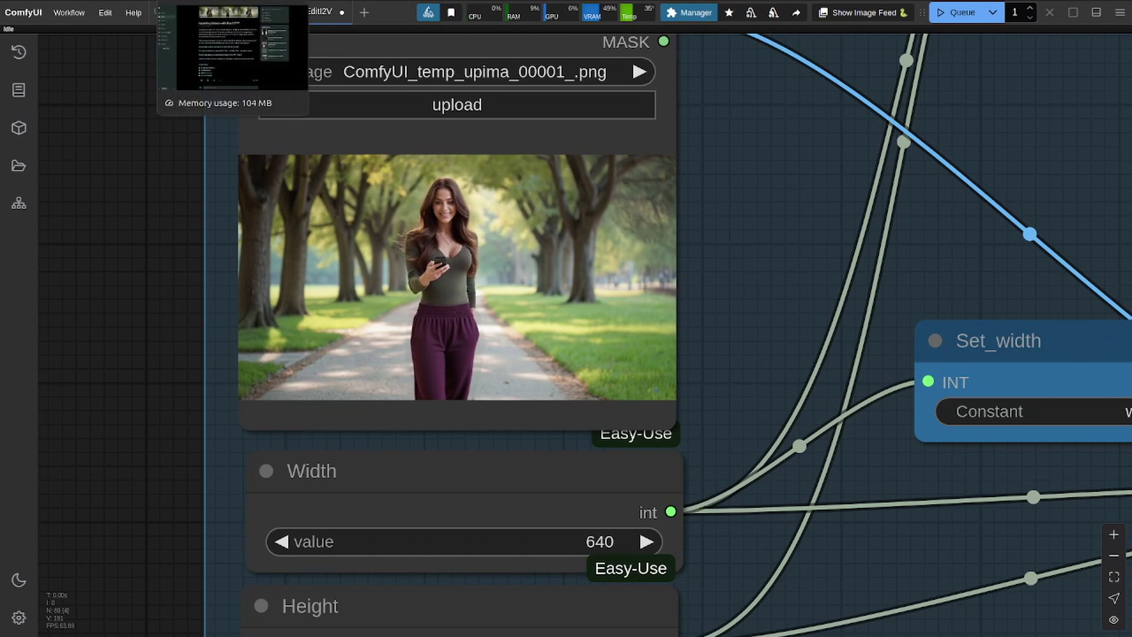
# Switch to the Patreon post, download its FluxRefImgInpaint.json attachment and return to ComfyUI
pyautogui.click(235, 2)
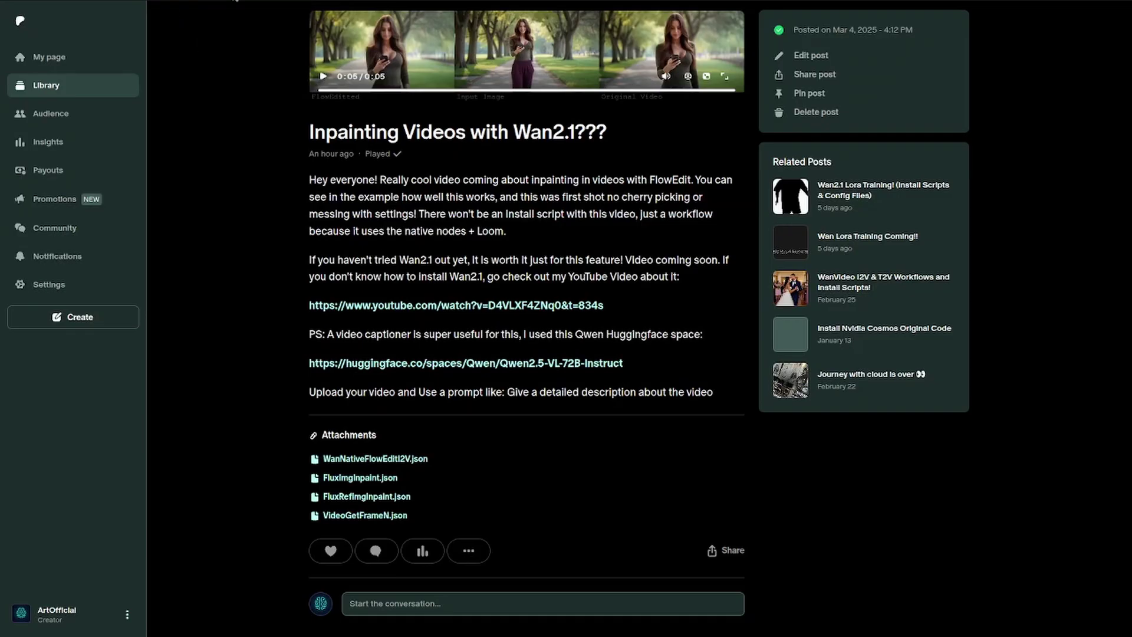
pyautogui.click(357, 498)
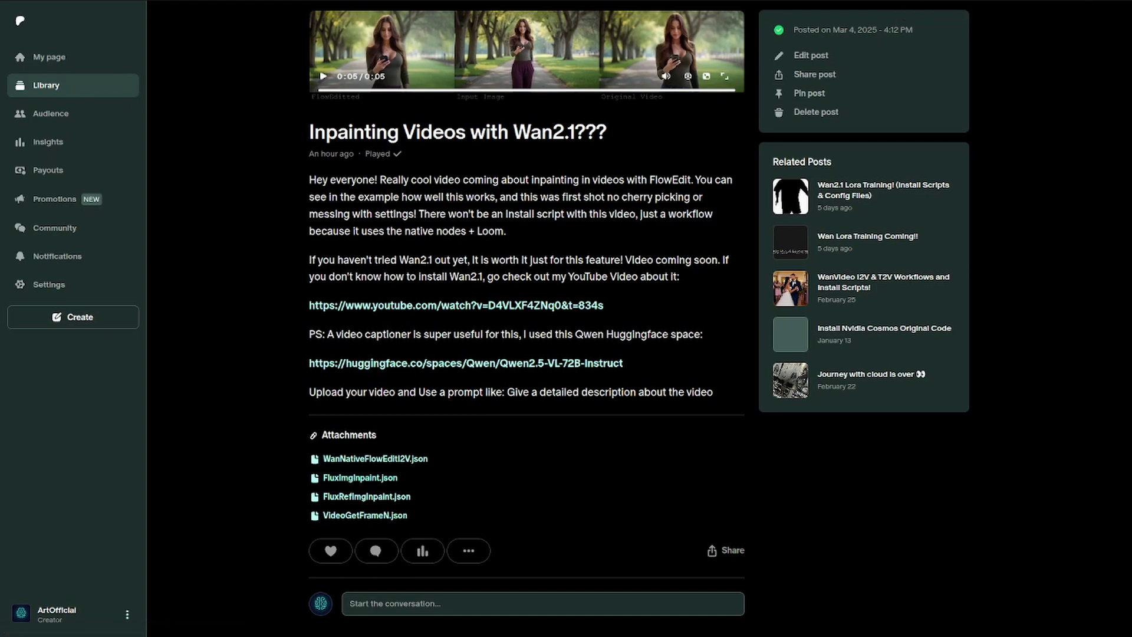
pyautogui.moveTo(93, 0)
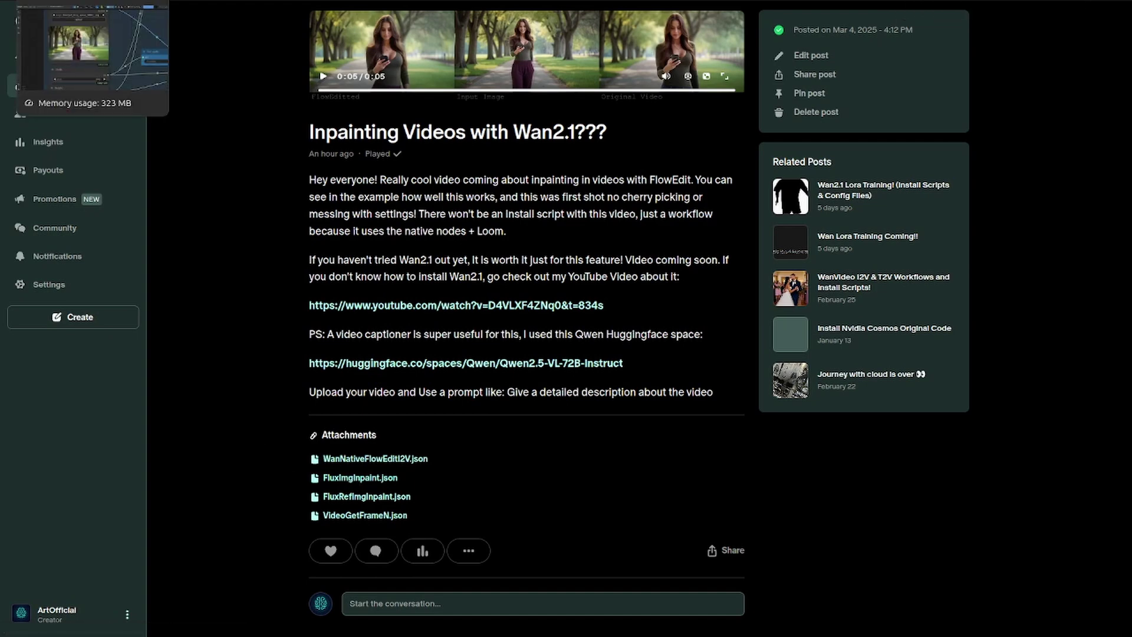
pyautogui.click(93, 0)
# Load the downloaded FluxRefImgInpaint.json workflow into ComfyUI and show its Load Image and cloth nodes
pyautogui.click(1073, 0)
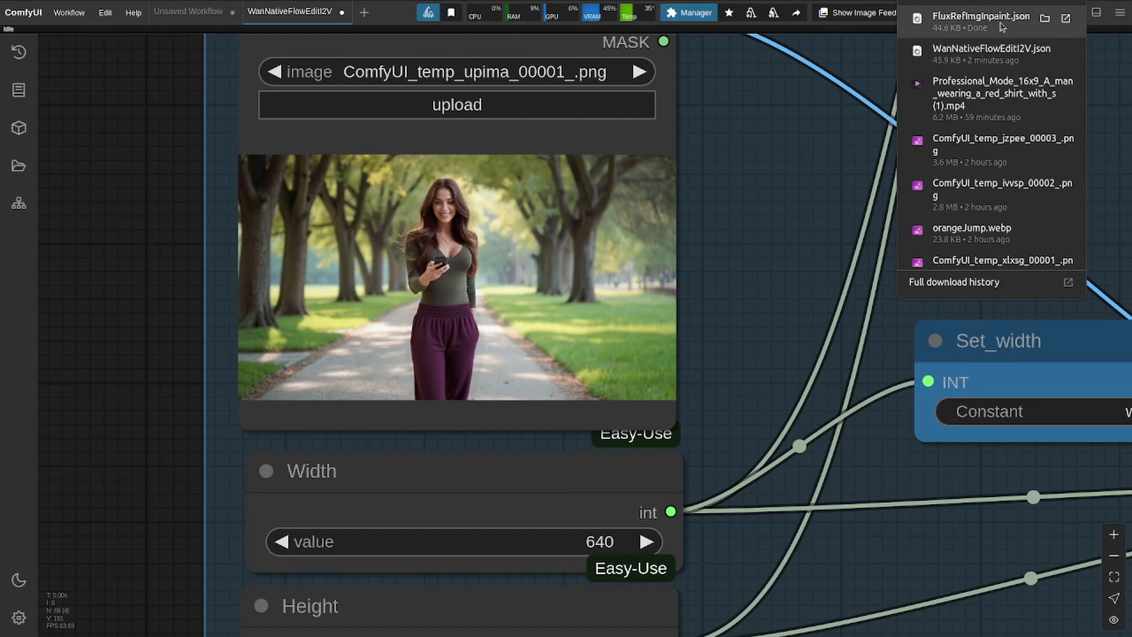
pyautogui.click(1003, 23)
pyautogui.moveTo(192, 301); pyautogui.dragTo(81, 330)
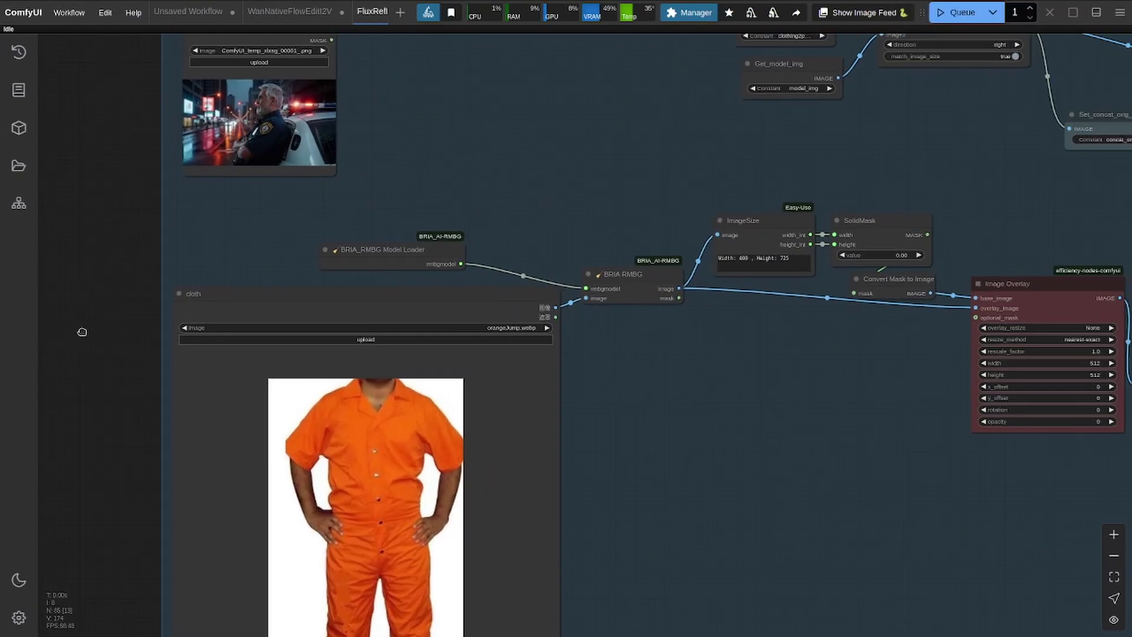
pyautogui.scroll(-3, 101, 327)
pyautogui.scroll(5, 126, 328)
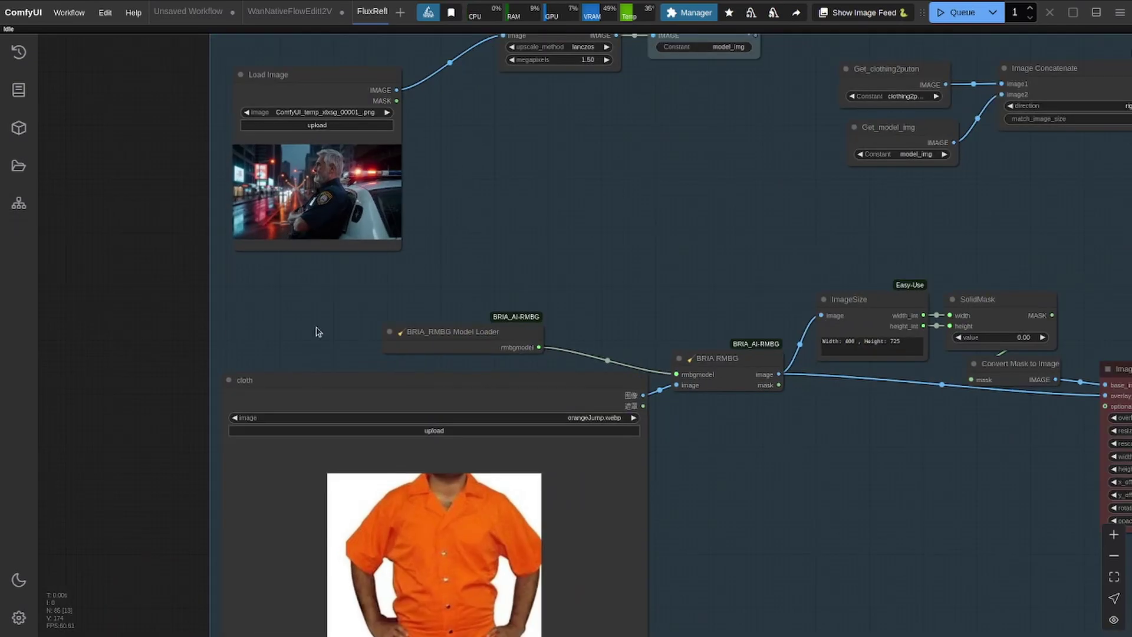
# Examine the cloth node's full picture and the background-removal nodes connected to it
pyautogui.scroll(-3, 318, 330)
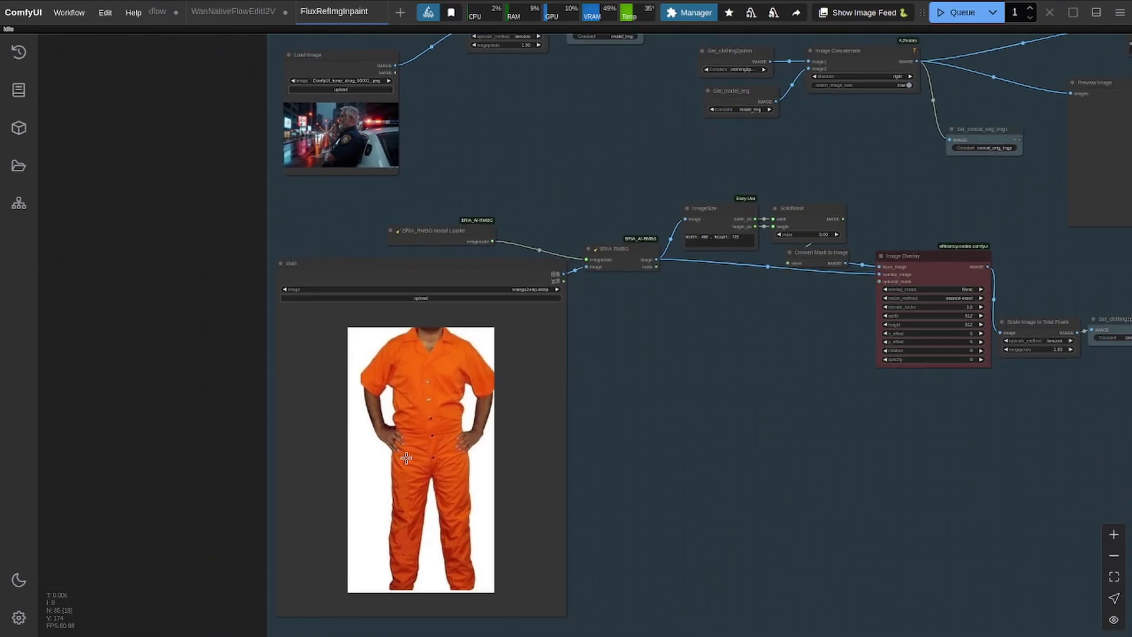
pyautogui.scroll(2, 404, 459)
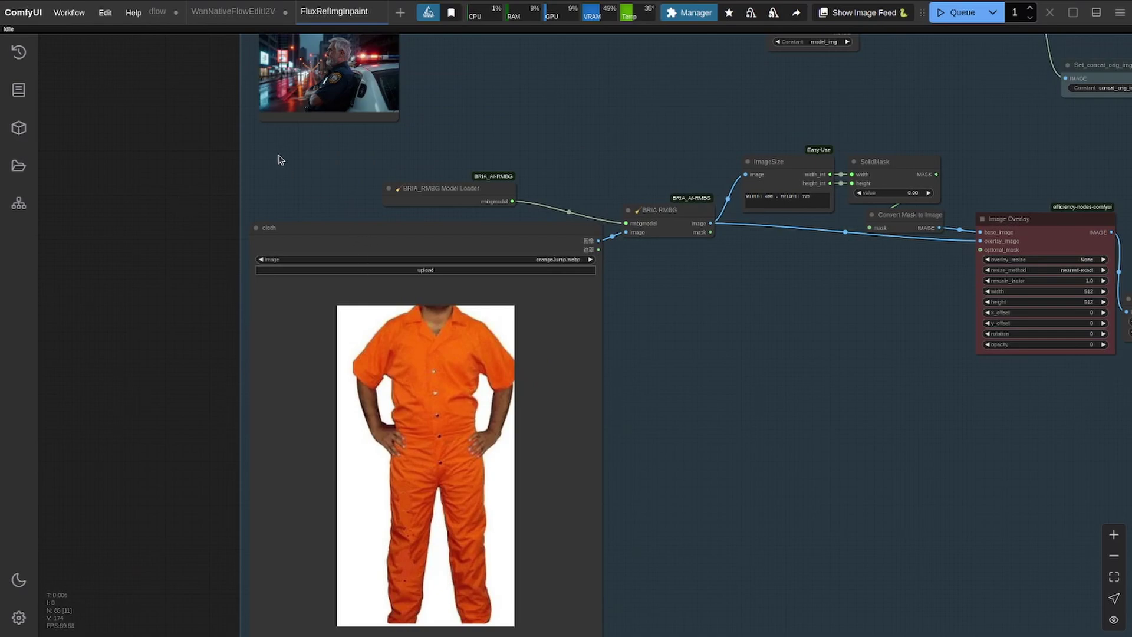
pyautogui.moveTo(740, 489); pyautogui.dragTo(684, 389)
pyautogui.scroll(-2, 678, 323)
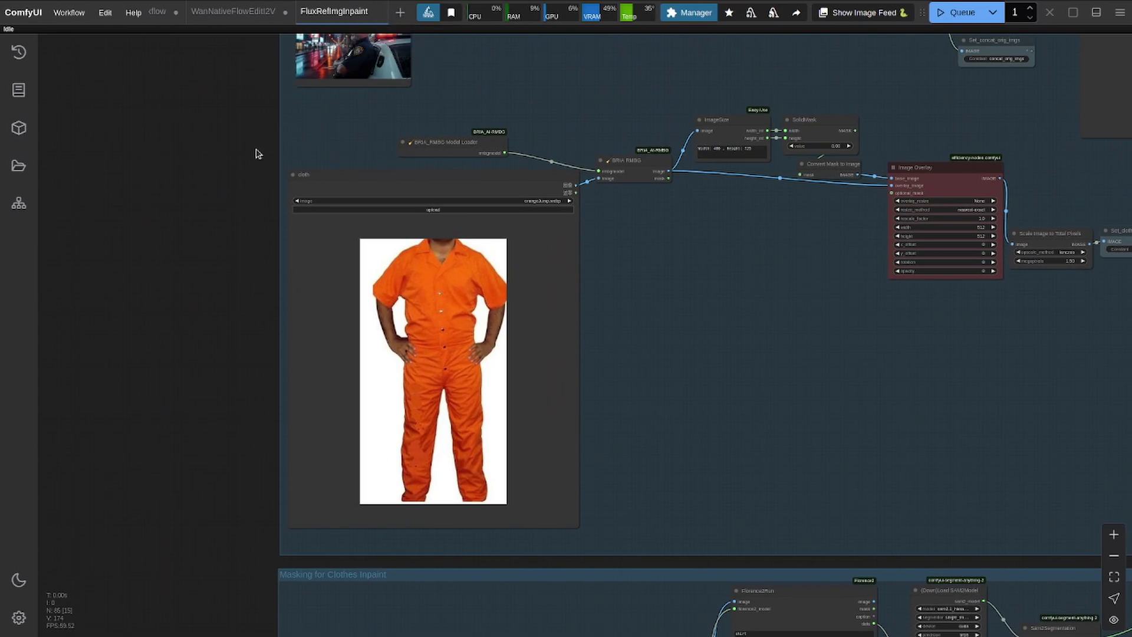
pyautogui.scroll(-2, 189, 328)
pyautogui.scroll(6, 246, 250)
pyautogui.scroll(1, 246, 250)
pyautogui.scroll(-4, 212, 215)
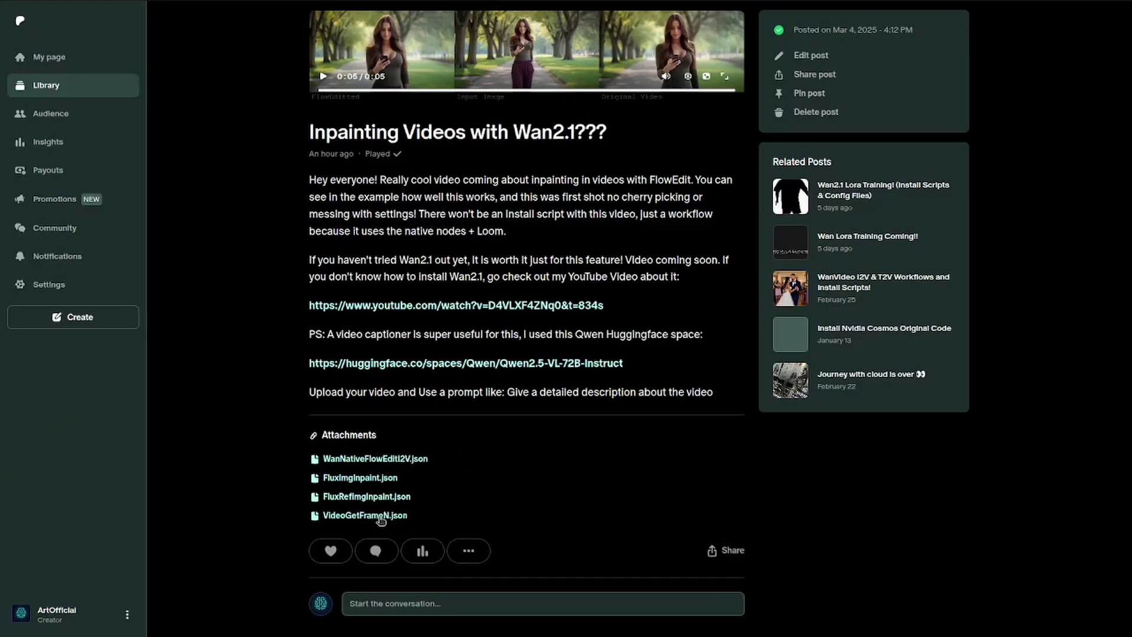
# Download VideoGetFrameN.json from the Patreon post and load it into ComfyUI as a new workflow
pyautogui.click(380, 517)
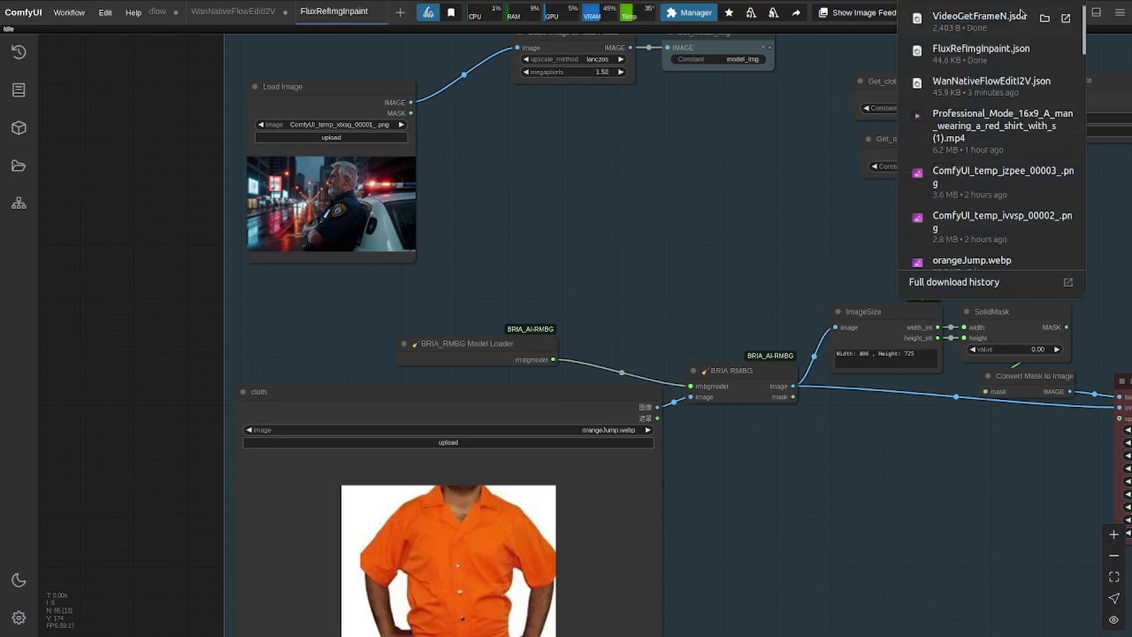
pyautogui.moveTo(1020, 16); pyautogui.dragTo(531, 176)
pyautogui.scroll(-1, 519, 236)
pyautogui.moveTo(450, 380); pyautogui.dragTo(175, 344)
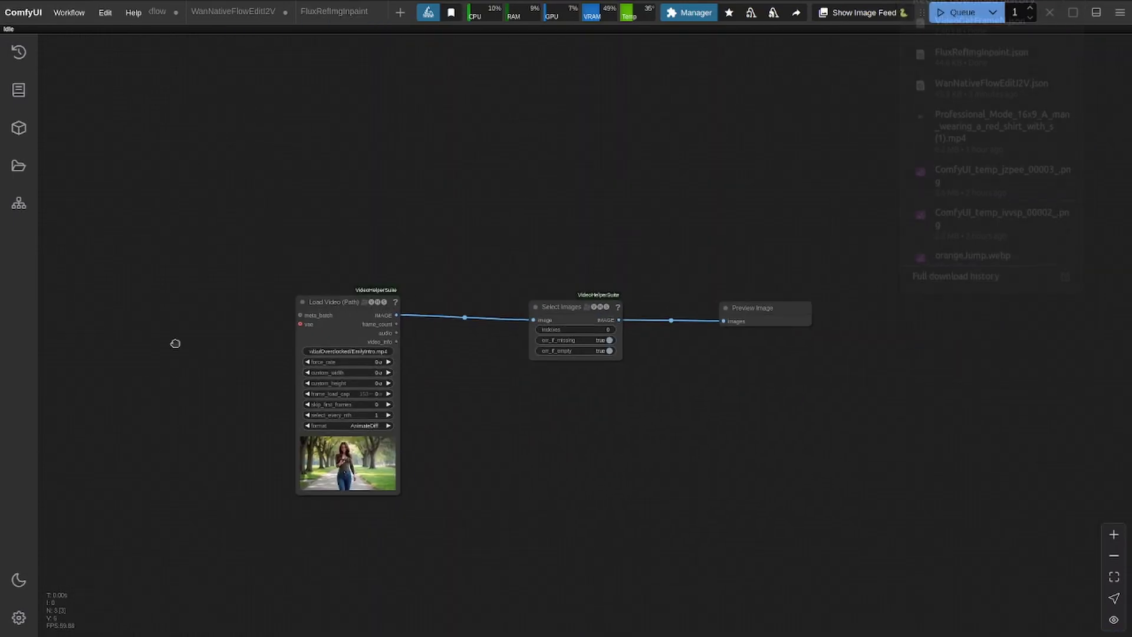
pyautogui.scroll(6, 491, 417)
pyautogui.moveTo(547, 374); pyautogui.dragTo(452, 433)
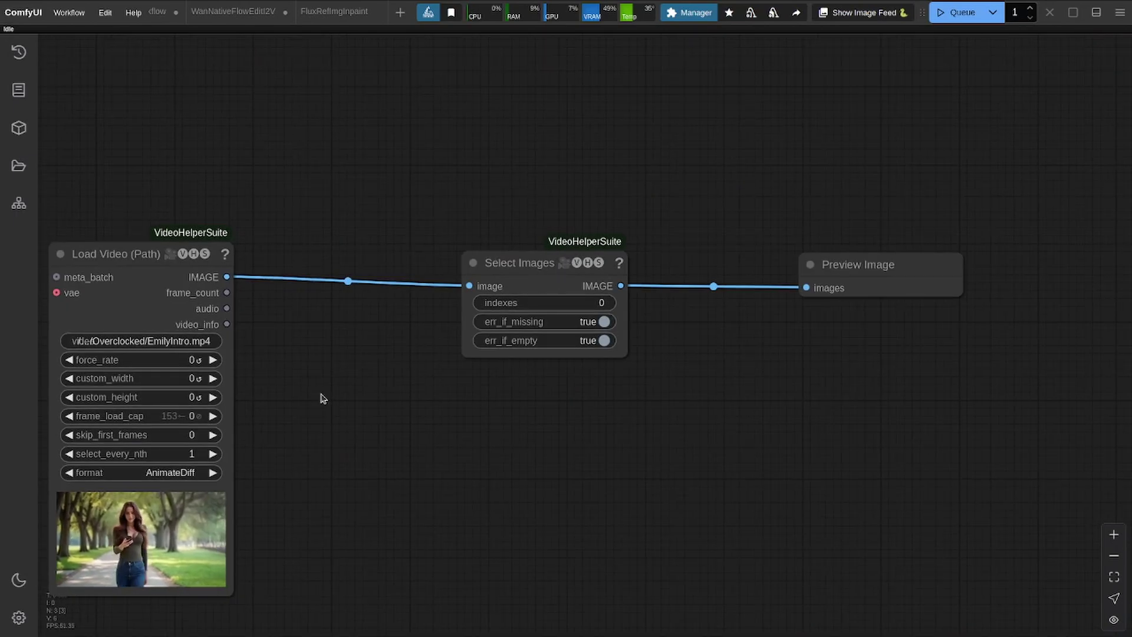
pyautogui.moveTo(315, 417); pyautogui.dragTo(387, 374)
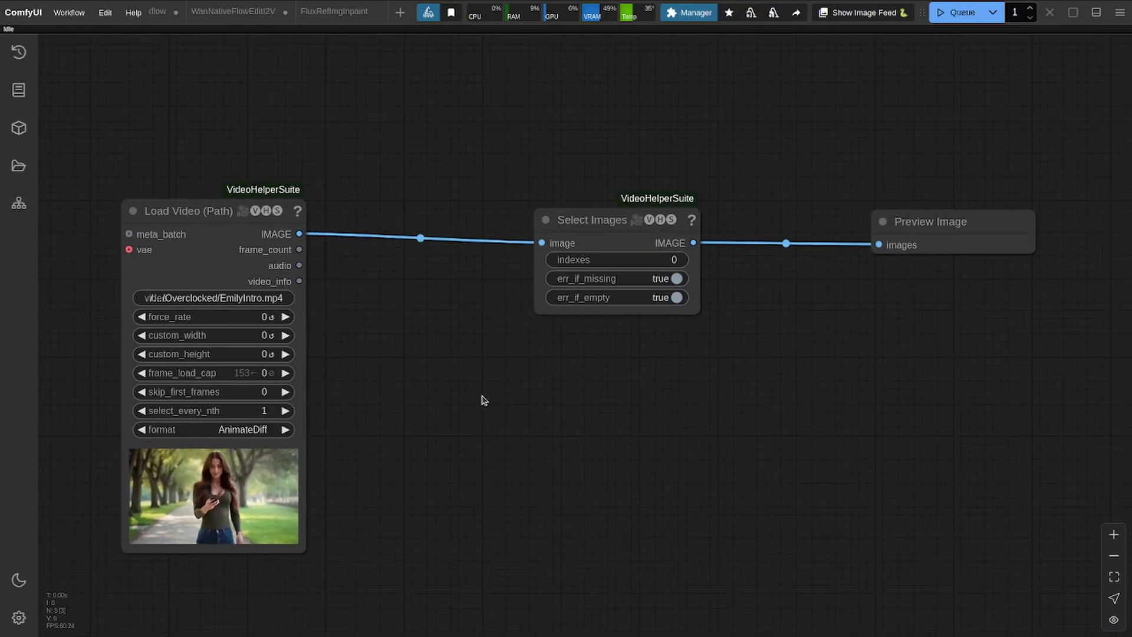
# Run the frame-extraction workflow at index 0 and save the resulting picture from the Preview Image node
pyautogui.hotkey('ctrl', 'Return')
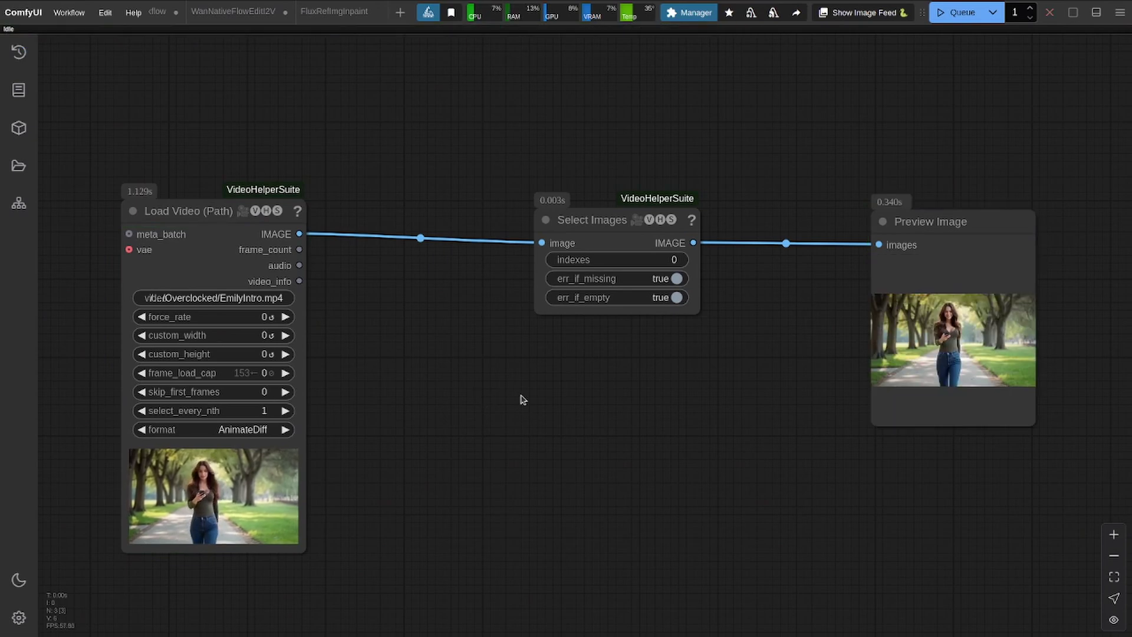
pyautogui.moveTo(708, 392); pyautogui.dragTo(389, 387)
pyautogui.scroll(14, 645, 369)
pyautogui.rightClick(626, 273)
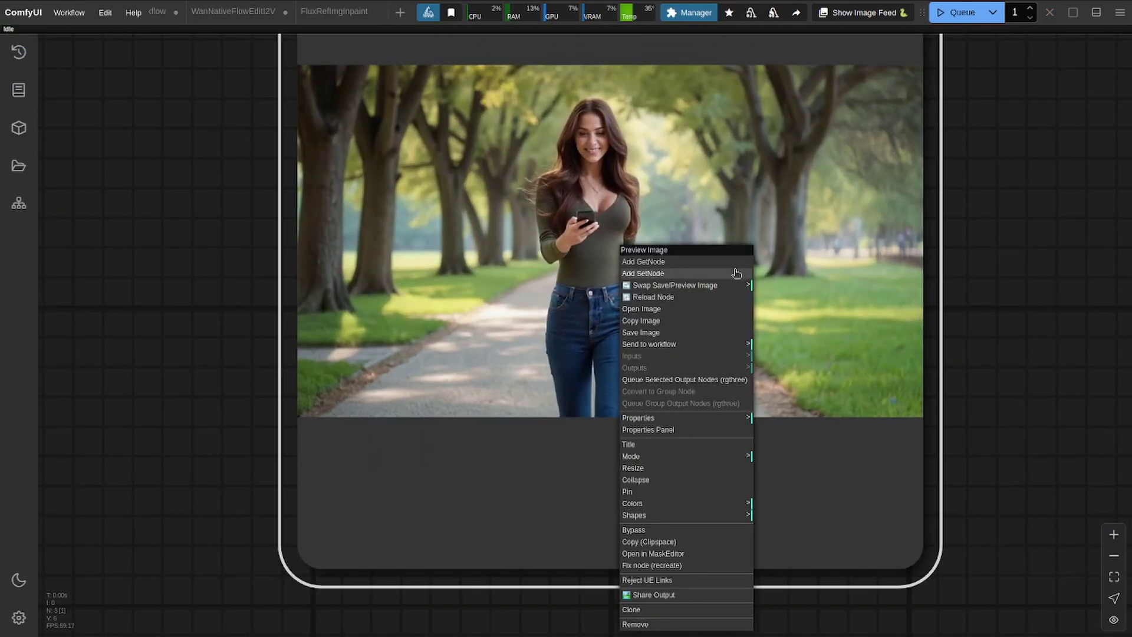
pyautogui.click(684, 334)
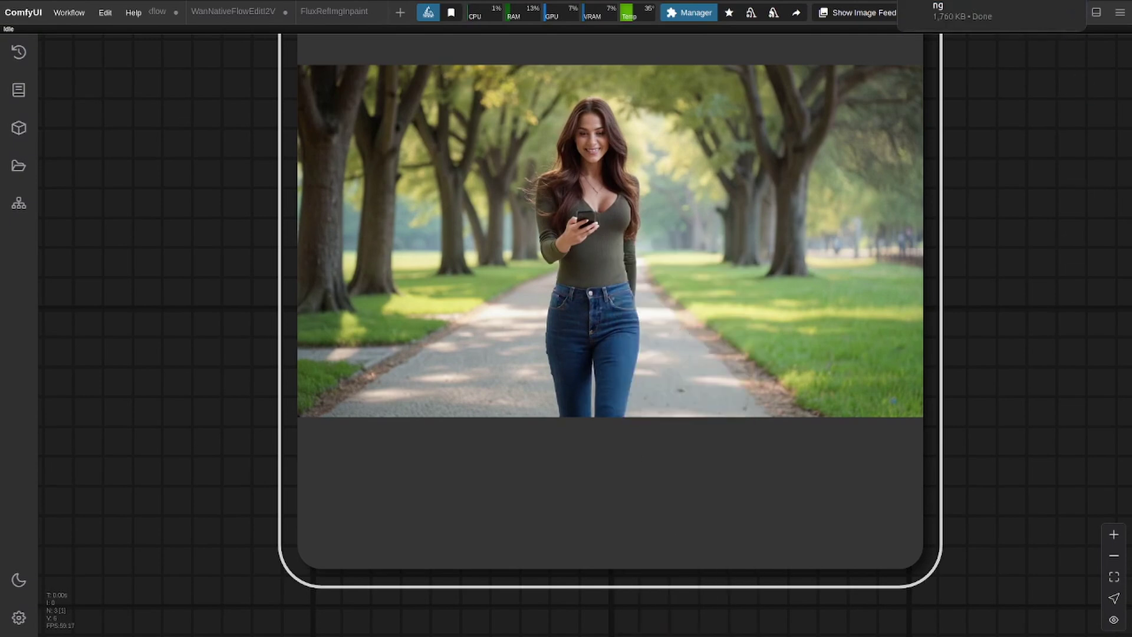
# Switch to the FluxRefImgInpaint workflow and load the saved ComfyUI_temp_zsacn_00001_.png frame into its Load Image node
pyautogui.click(333, 12)
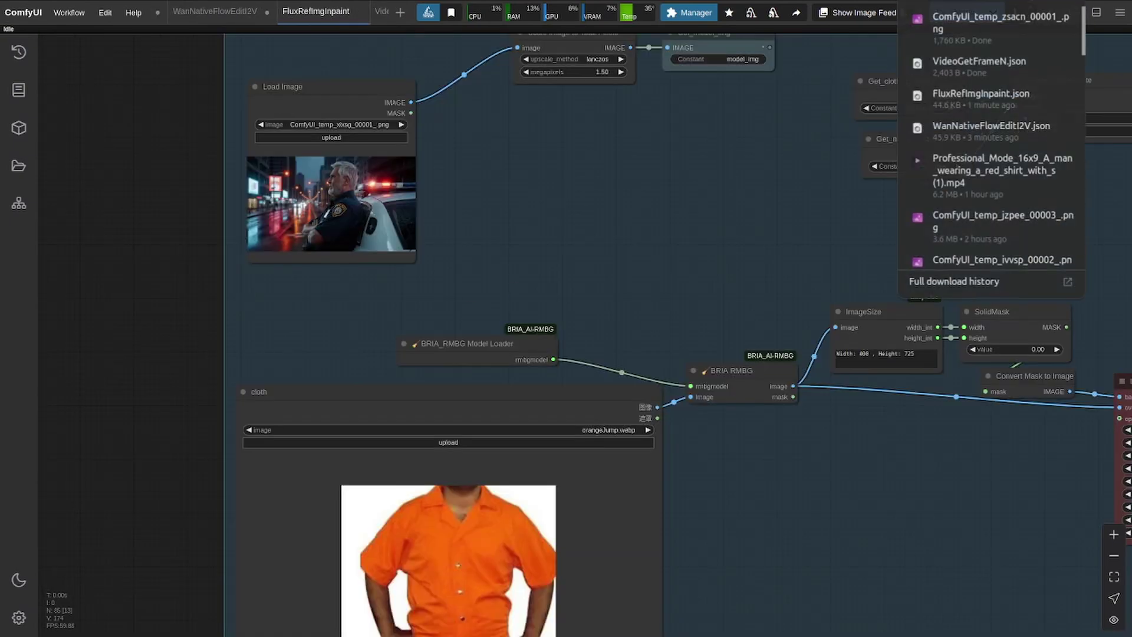
pyautogui.moveTo(997, 23); pyautogui.dragTo(354, 206)
pyautogui.scroll(5, 449, 295)
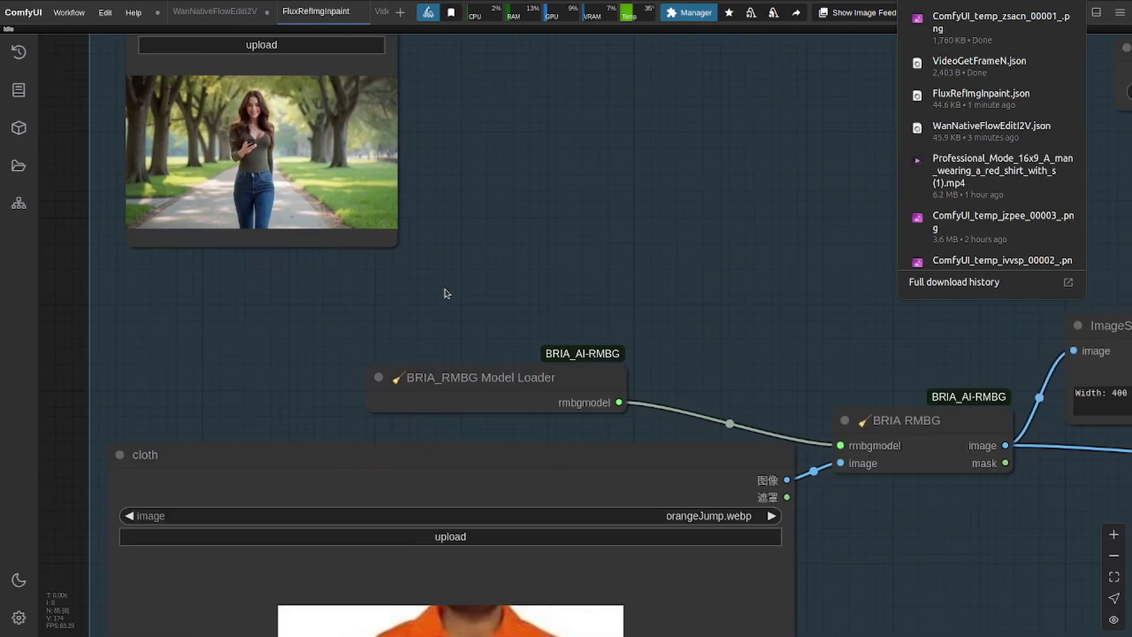
# Survey the node groups of the FluxRefImgInpaint workflow, including the input images, model loaders, inpaint conditioning and clothes masking
pyautogui.scroll(-10, 501, 177)
pyautogui.moveTo(457, 151); pyautogui.dragTo(249, 88)
pyautogui.scroll(-5, 483, 242)
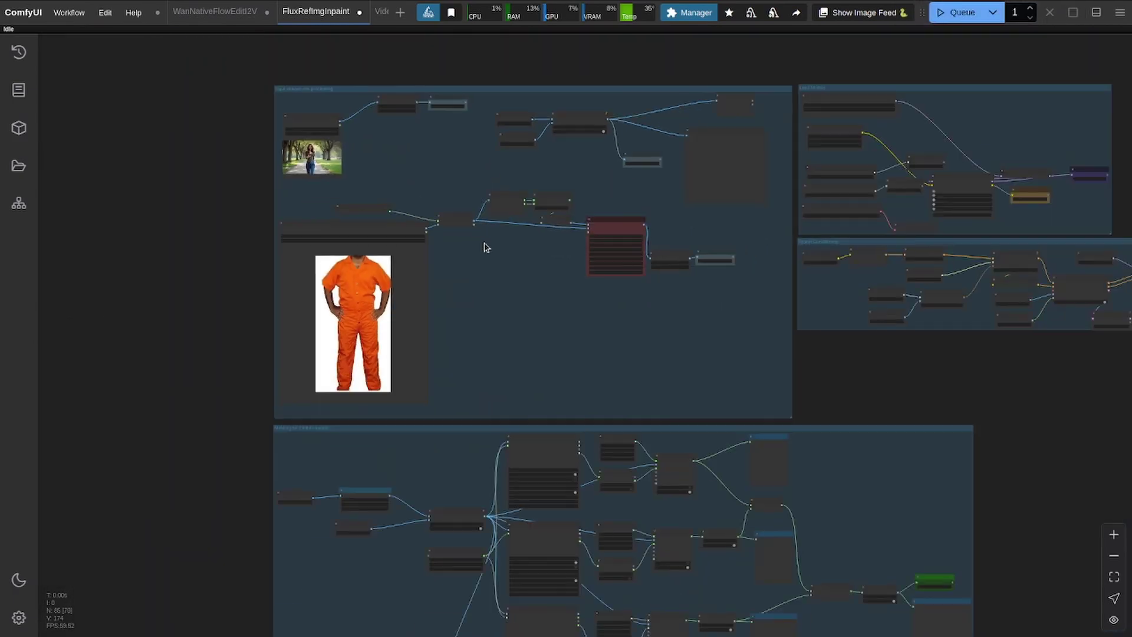
pyautogui.moveTo(531, 281); pyautogui.dragTo(382, 158)
pyautogui.scroll(-5, 668, 252)
pyautogui.scroll(6, 576, 309)
pyautogui.moveTo(720, 271); pyautogui.dragTo(688, 366)
pyautogui.scroll(5, 463, 328)
pyautogui.scroll(-6, 465, 329)
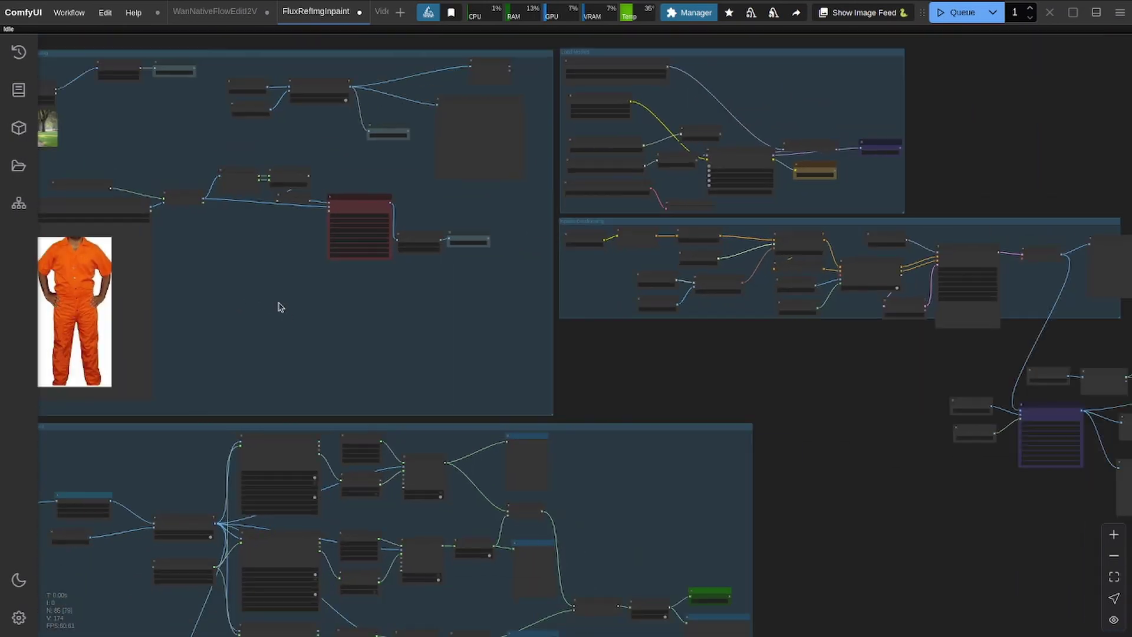
pyautogui.moveTo(280, 307); pyautogui.dragTo(559, 266)
pyautogui.scroll(3, 338, 278)
pyautogui.scroll(4, 544, 266)
pyautogui.scroll(-3, 370, 265)
pyautogui.scroll(2, 558, 266)
pyautogui.moveTo(314, 548); pyautogui.dragTo(375, 366)
pyautogui.moveTo(435, 167); pyautogui.dragTo(439, 548)
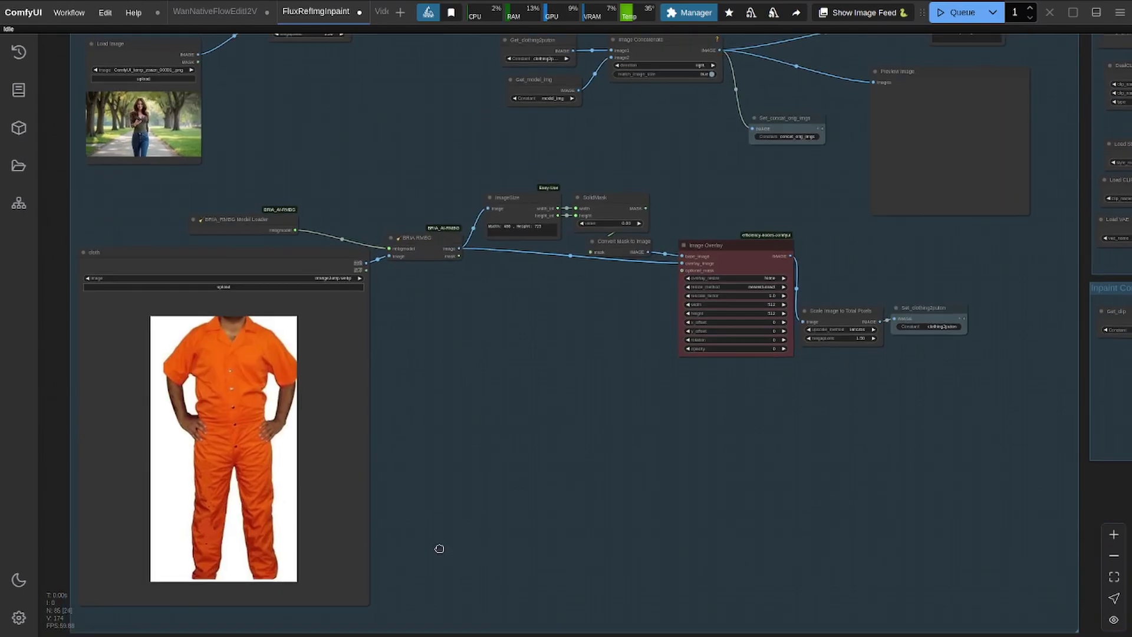
# Examine the three Florence2Run nodes in the Masking for Clothes Inpaint group
pyautogui.moveTo(438, 443); pyautogui.dragTo(317, 89)
pyautogui.moveTo(297, 367); pyautogui.dragTo(227, 276)
pyautogui.click(395, 243)
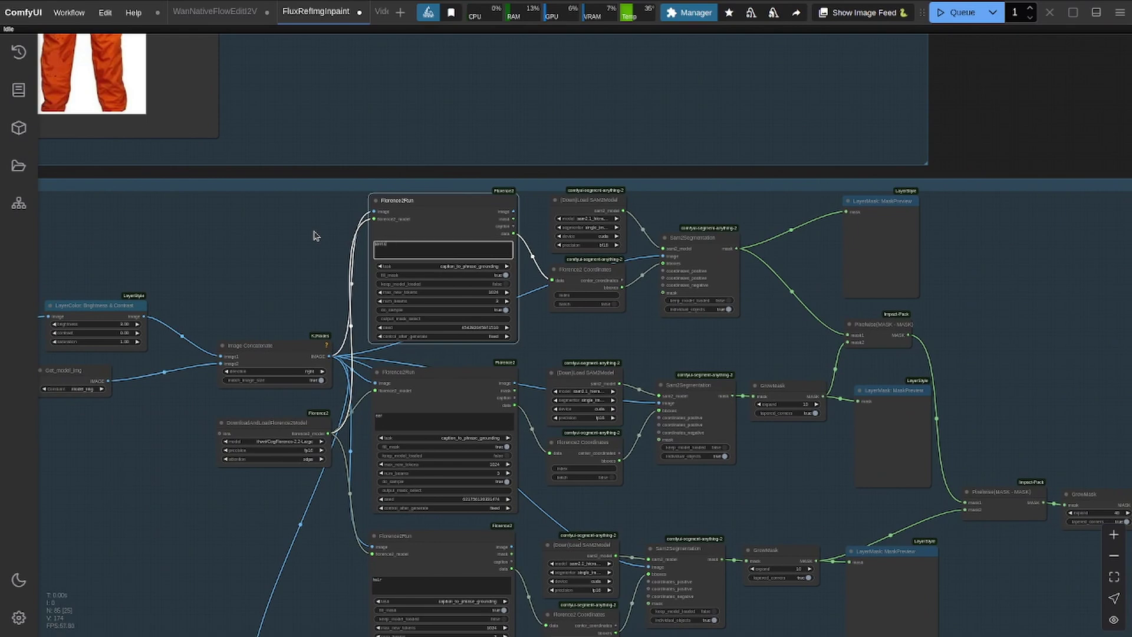
pyautogui.moveTo(283, 230); pyautogui.dragTo(206, 132)
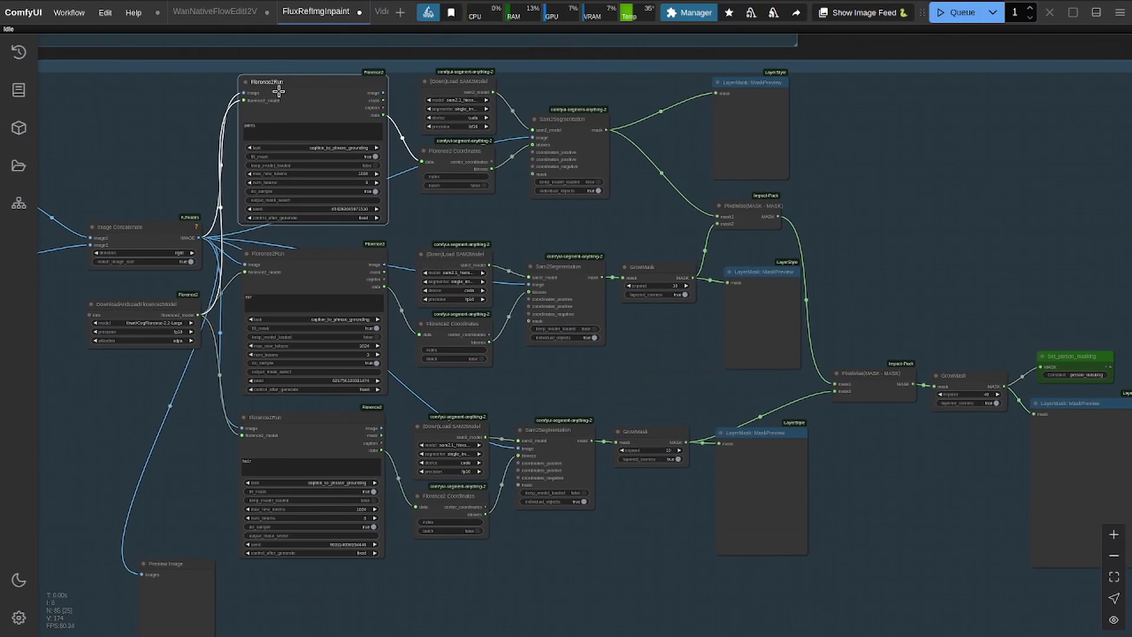
pyautogui.click(307, 307)
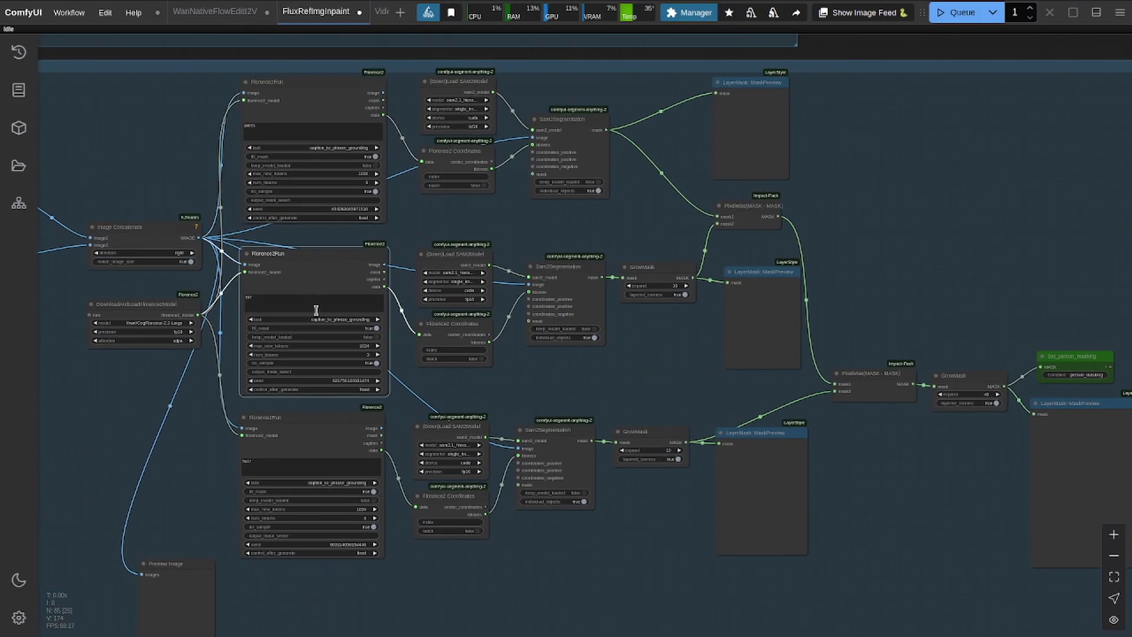
pyautogui.keyDown('shift'); pyautogui.click(306, 424); pyautogui.keyUp('shift')
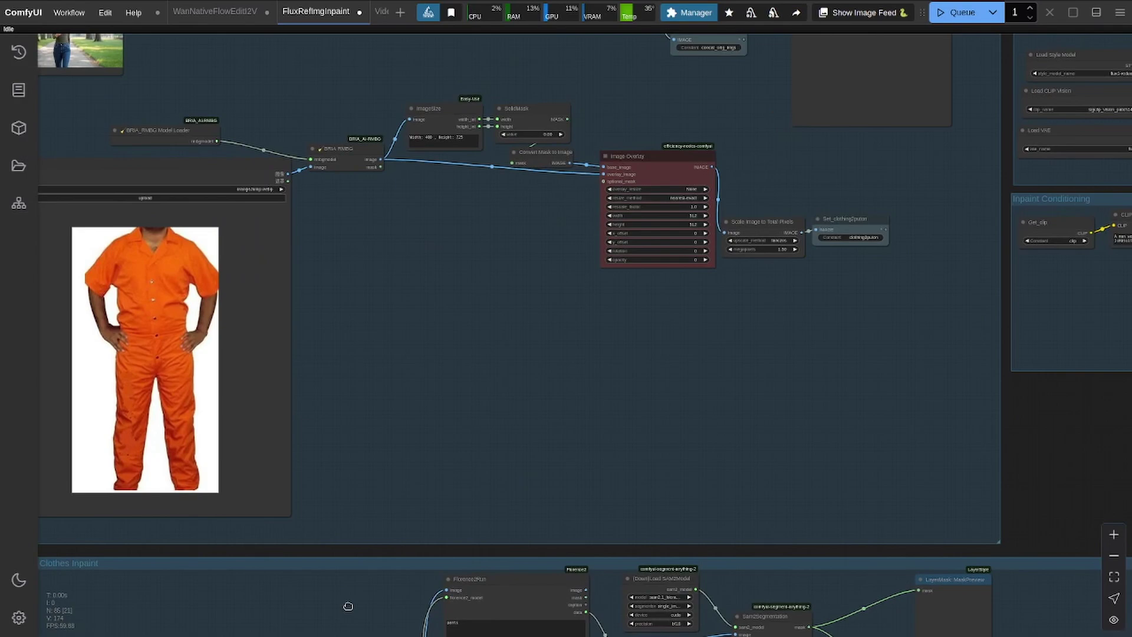
# Compare the woman's clothing in the Load Image node with the outfit in the cloth node
pyautogui.moveTo(465, 315); pyautogui.dragTo(601, 485)
pyautogui.scroll(3, 208, 226)
pyautogui.scroll(-5, 207, 226)
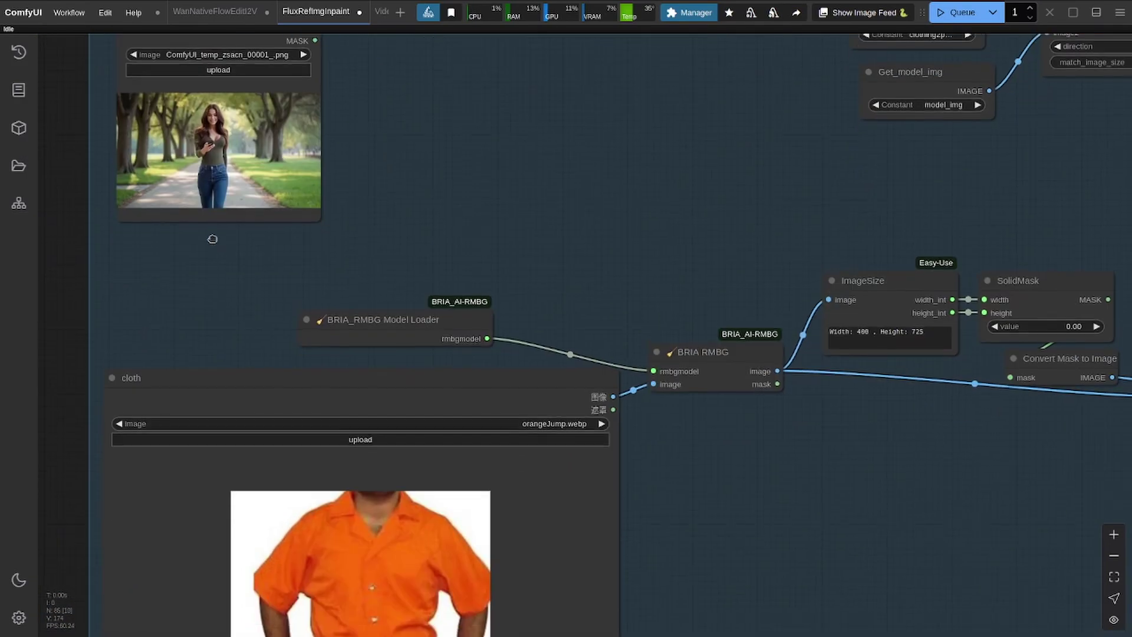
pyautogui.moveTo(209, 229); pyautogui.dragTo(206, 230)
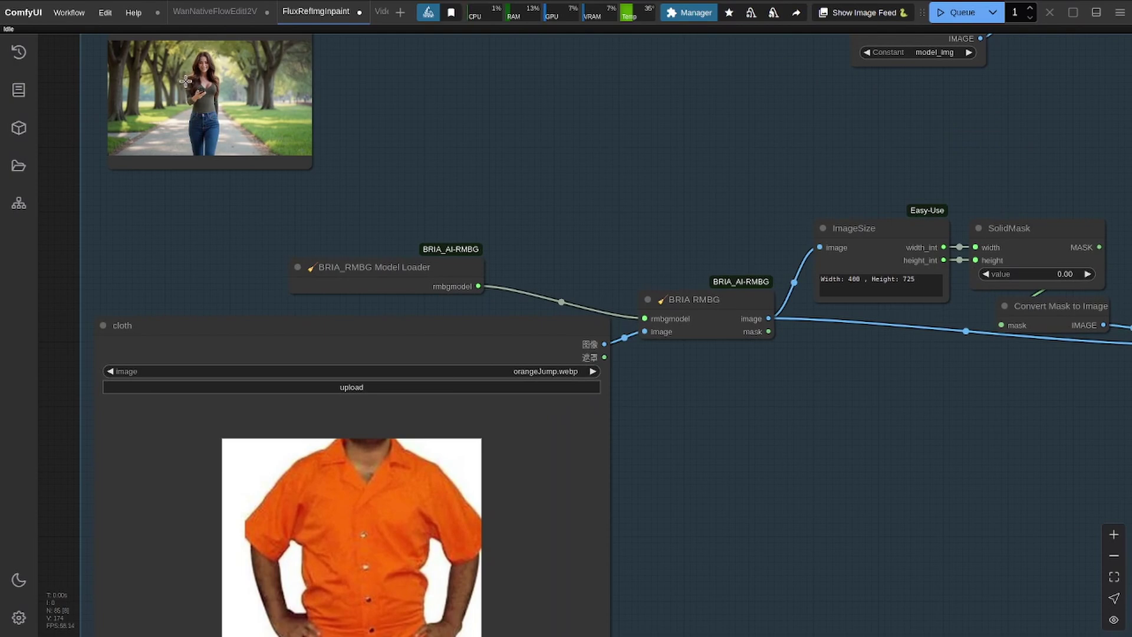
pyautogui.moveTo(211, 247); pyautogui.dragTo(80, 76)
pyautogui.scroll(-6, 465, 286)
# Inspect the text prompt of each Florence2Run node to see what the clothes masking targets and excludes
pyautogui.moveTo(579, 410); pyautogui.dragTo(376, 102)
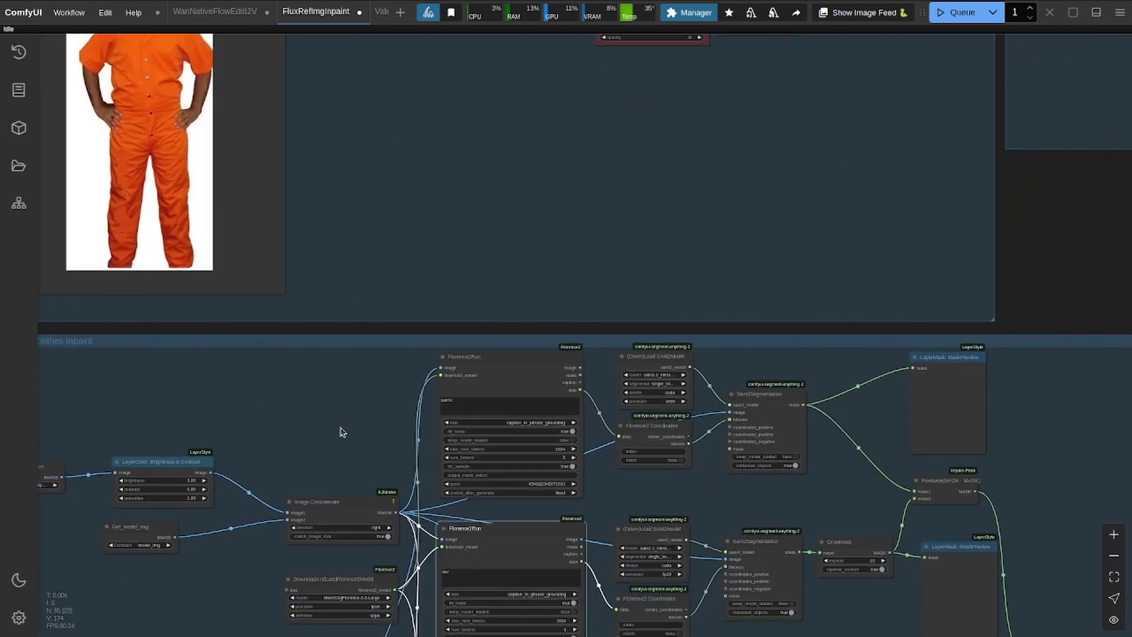
pyautogui.moveTo(343, 431); pyautogui.dragTo(321, 515)
pyautogui.moveTo(394, 318); pyautogui.dragTo(349, 109)
pyautogui.moveTo(321, 305); pyautogui.dragTo(314, 271)
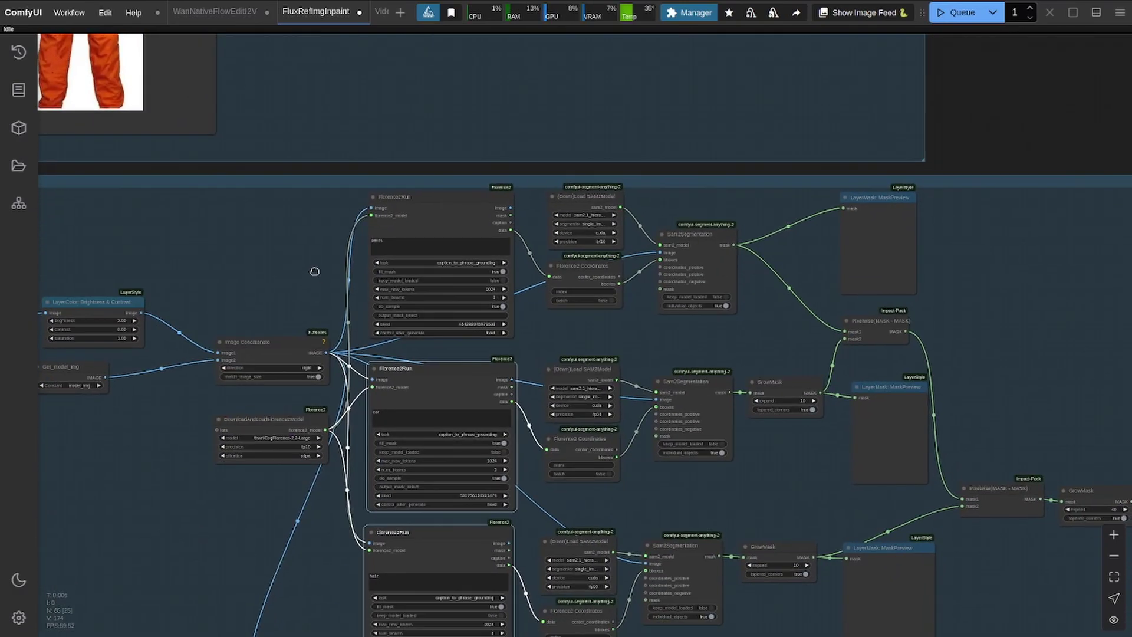
pyautogui.click(413, 237)
pyautogui.doubleClick(374, 240)
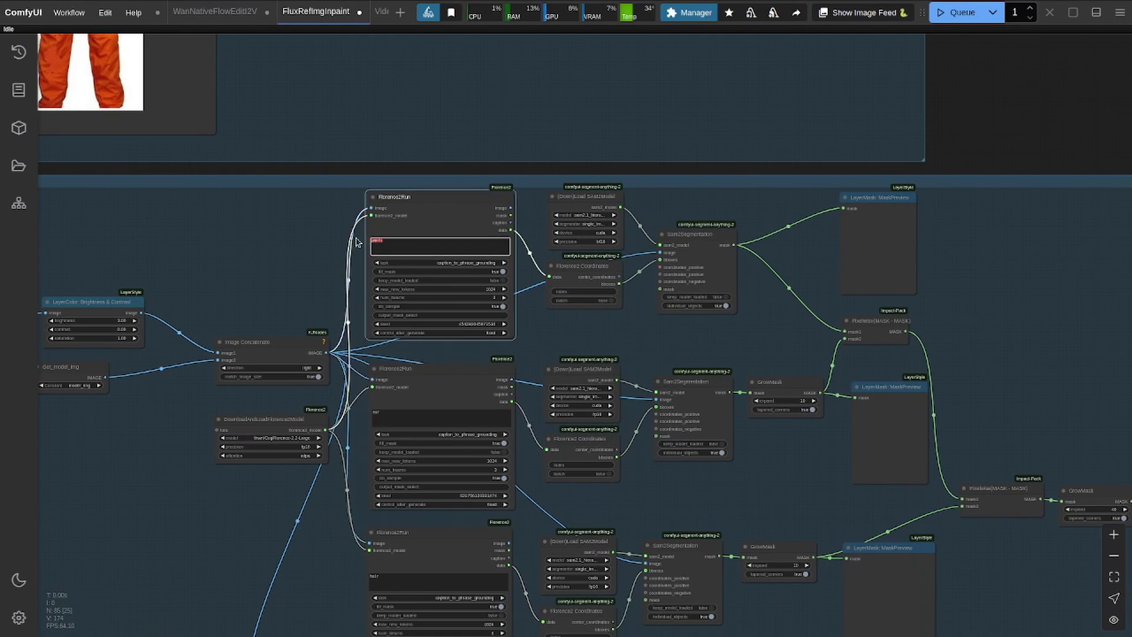
pyautogui.scroll(-3, 291, 266)
pyautogui.click(410, 281)
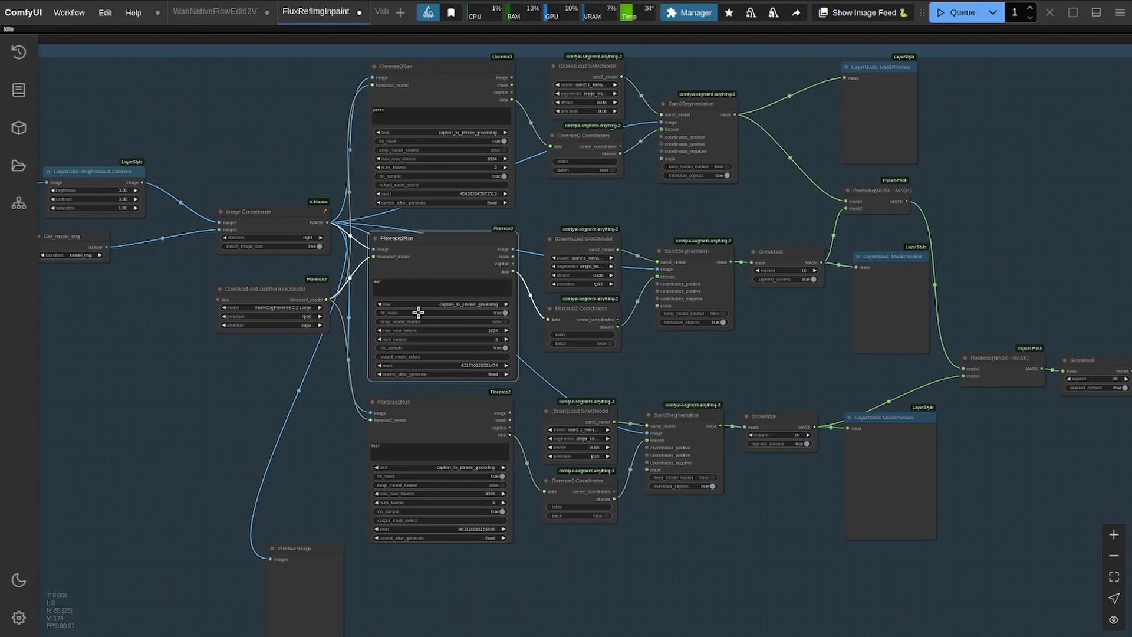
pyautogui.click(419, 448)
pyautogui.click(411, 117)
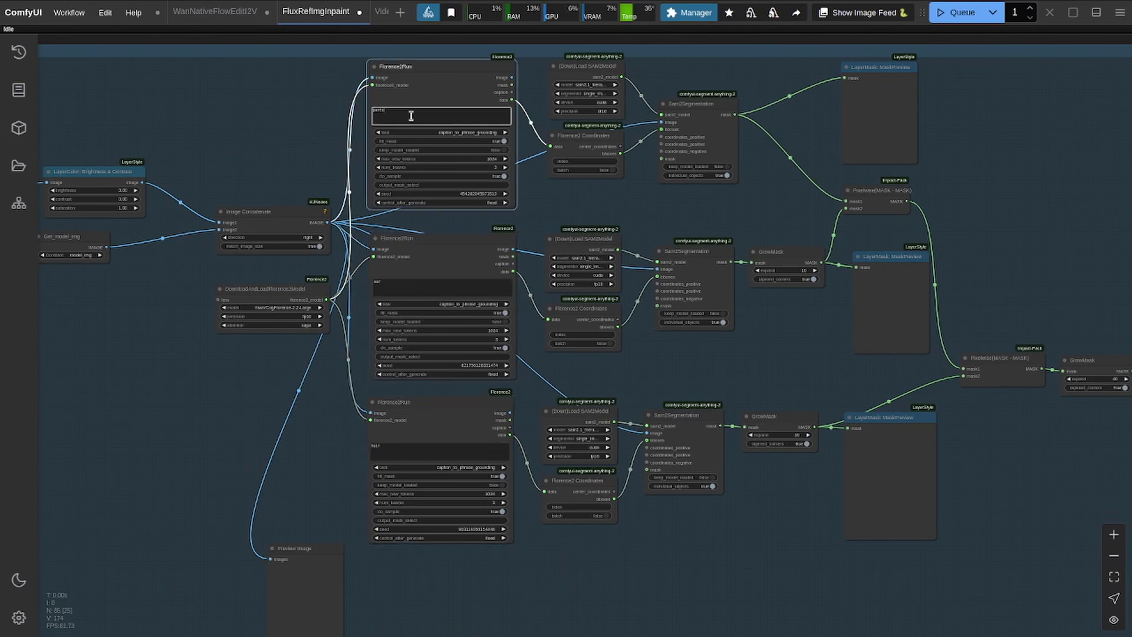
pyautogui.moveTo(303, 146); pyautogui.dragTo(260, 147)
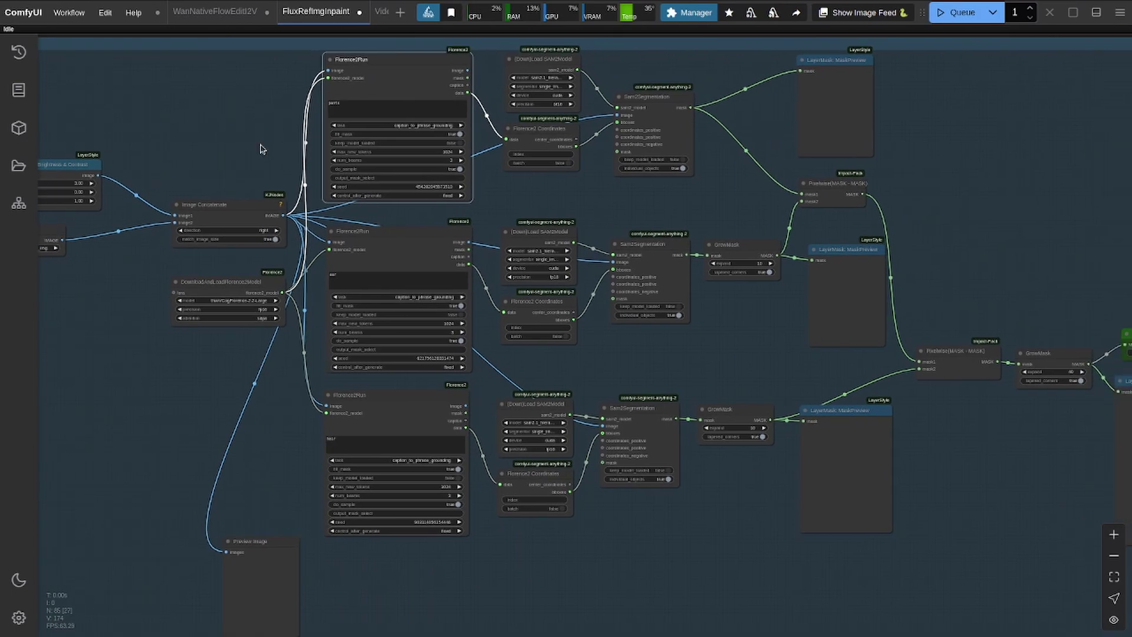
# Review the masking group's layout and take a closer look at the person in the Load Image node
pyautogui.scroll(-4, 260, 147)
pyautogui.scroll(5, 330, 177)
pyautogui.moveTo(496, 196); pyautogui.dragTo(508, 435)
pyautogui.scroll(-5, 508, 435)
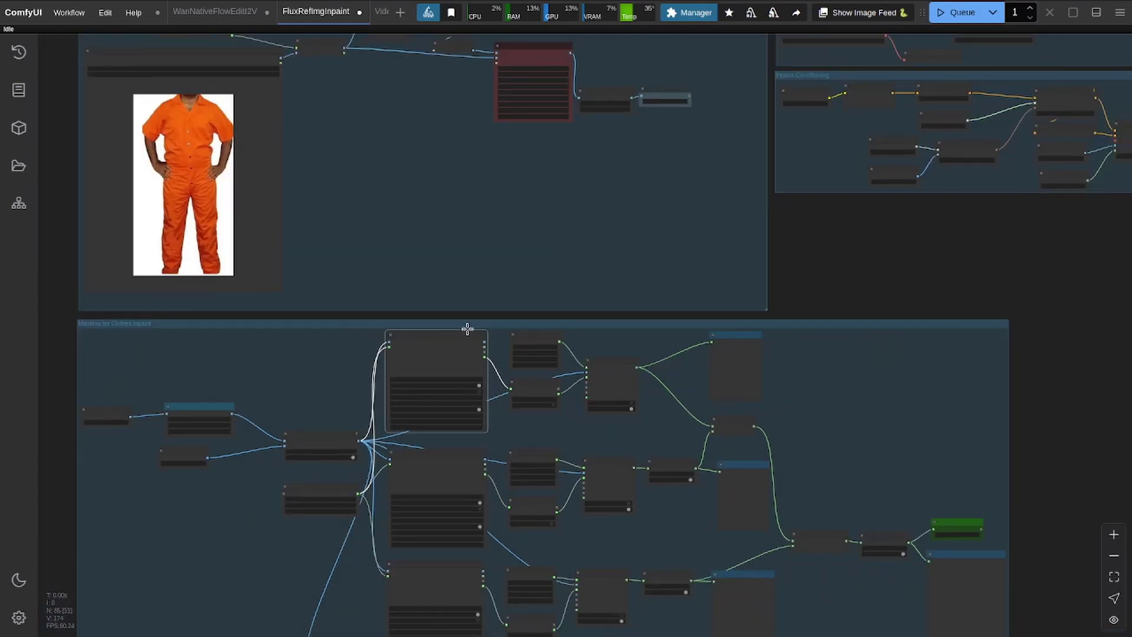
pyautogui.moveTo(519, 267); pyautogui.dragTo(457, 197)
pyautogui.scroll(4, 454, 206)
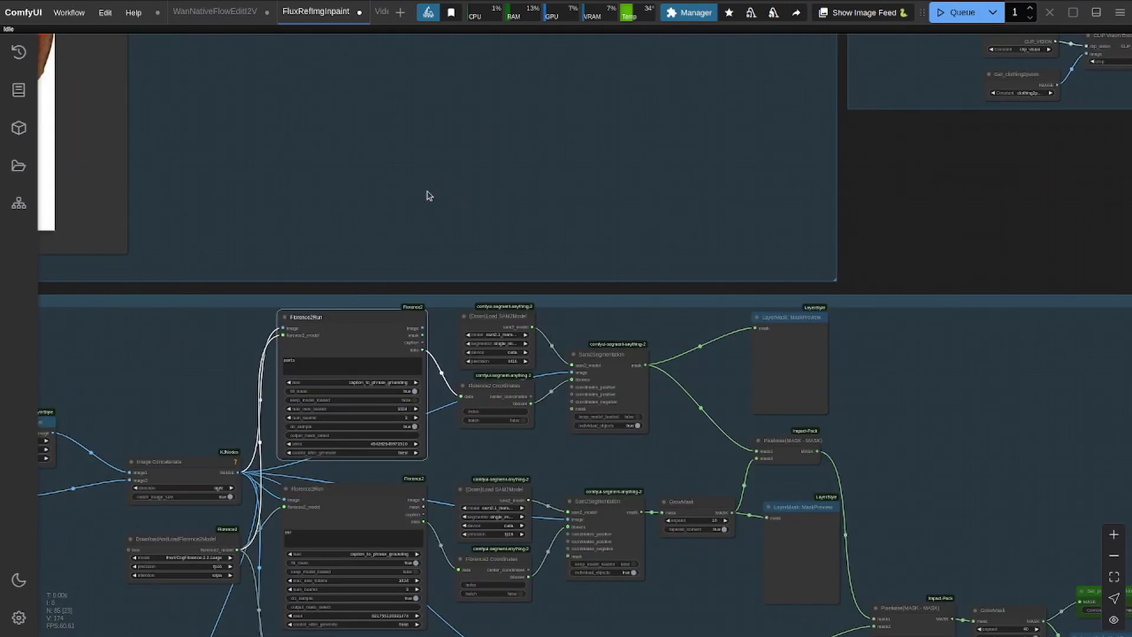
pyautogui.scroll(-8, 430, 196)
pyautogui.scroll(8, 104, 139)
pyautogui.moveTo(157, 41); pyautogui.dragTo(228, 289)
pyautogui.scroll(12, 202, 219)
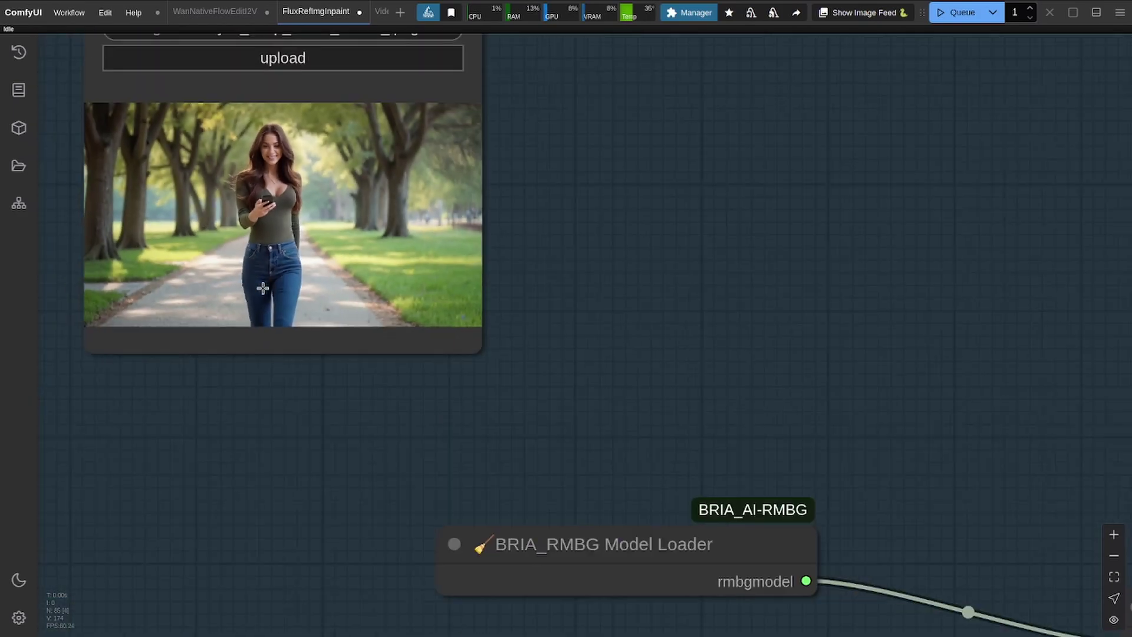
pyautogui.scroll(-3, 328, 417)
pyautogui.moveTo(328, 417); pyautogui.dragTo(245, 159)
pyautogui.scroll(-4, 254, 160)
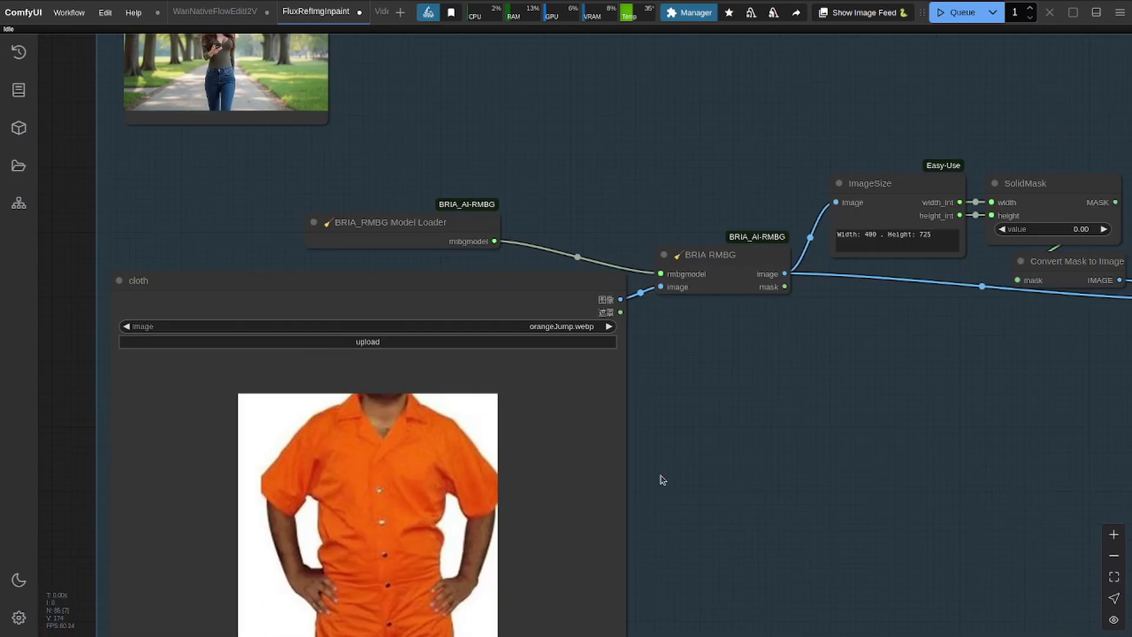
# Examine the generated mask previews and the Pixelwise and GrowMask nodes that combine them into the person mask
pyautogui.moveTo(832, 564); pyautogui.dragTo(412, 316)
pyautogui.moveTo(636, 205); pyautogui.dragTo(310, 96)
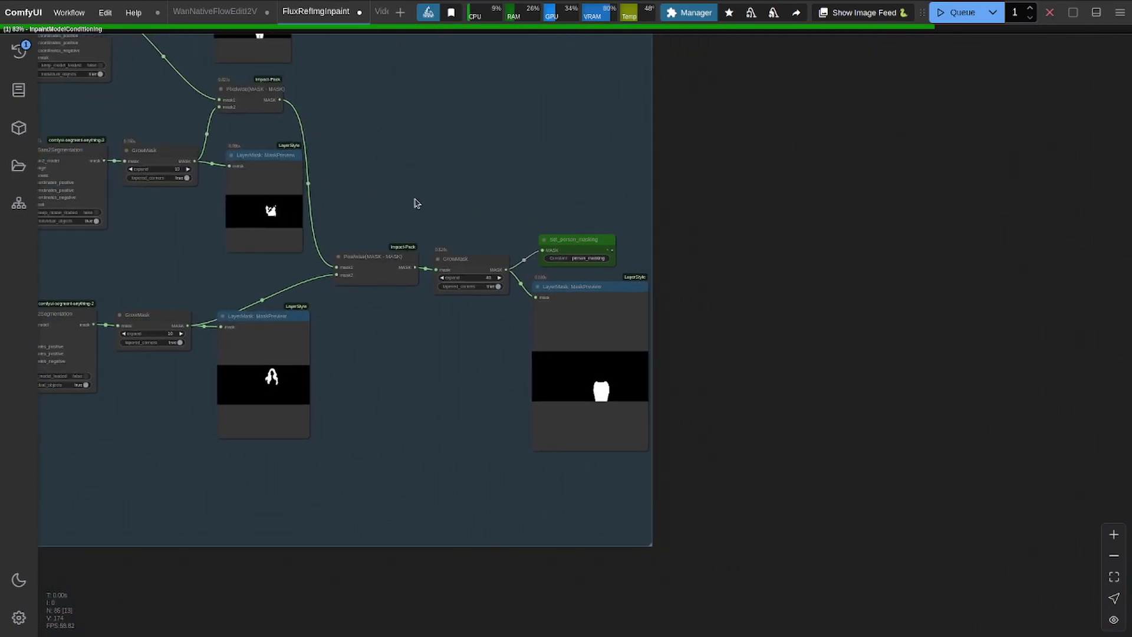
pyautogui.moveTo(151, 257); pyautogui.dragTo(359, 362)
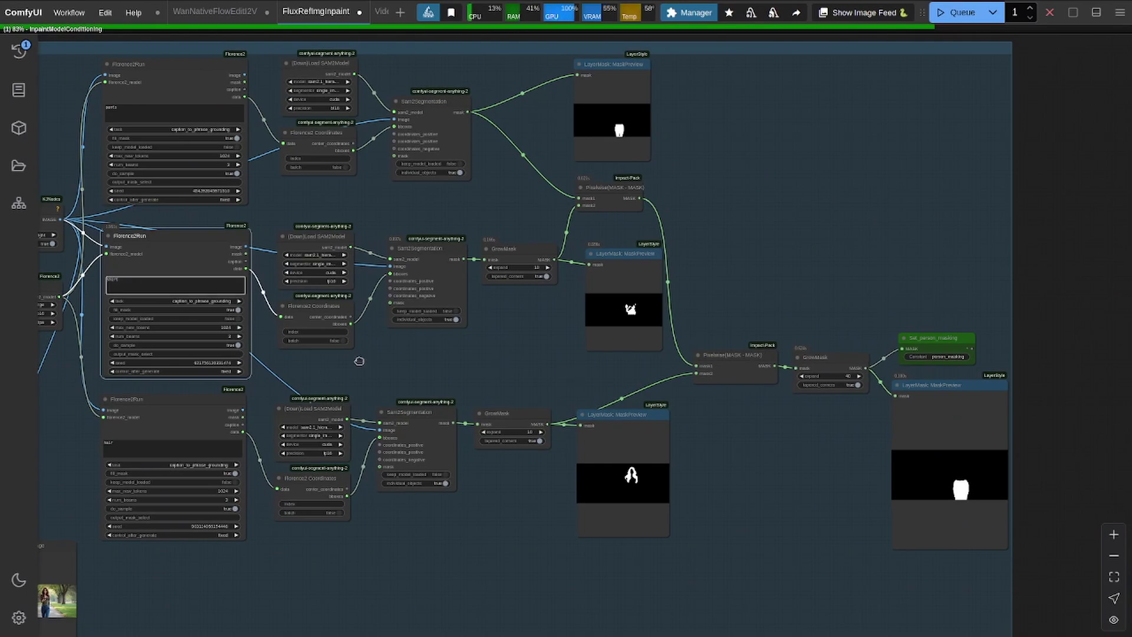
pyautogui.scroll(6, 409, 315)
pyautogui.scroll(3, 430, 309)
pyautogui.moveTo(730, 551); pyautogui.dragTo(215, 273)
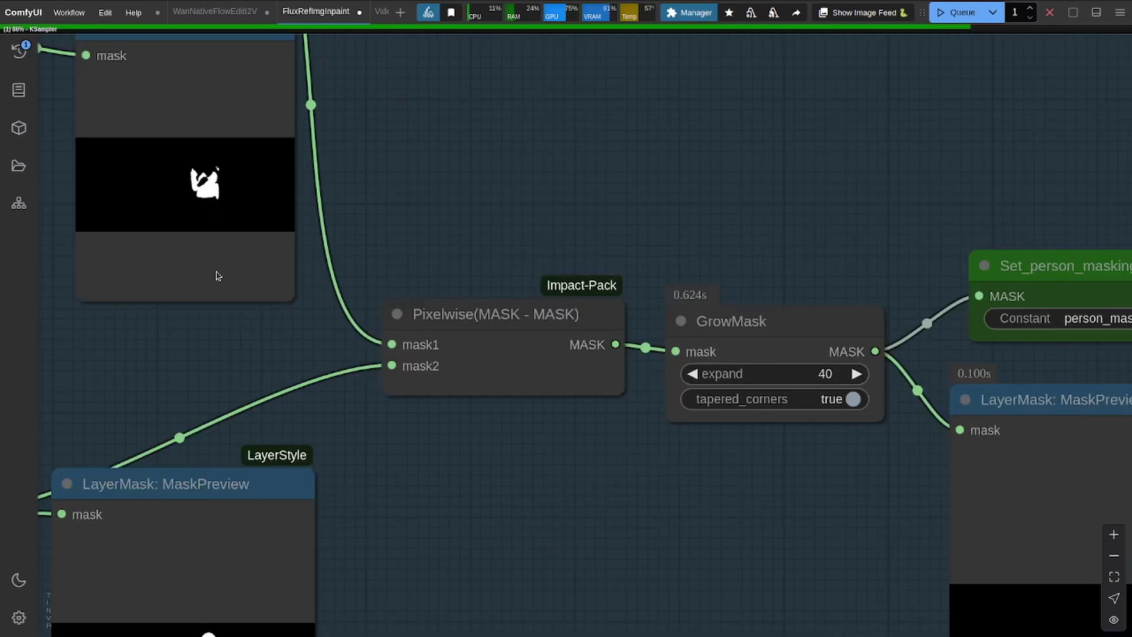
# Check the expanded person mask preview and save the generated image of the woman in orange pants
pyautogui.moveTo(399, 370); pyautogui.dragTo(156, 319)
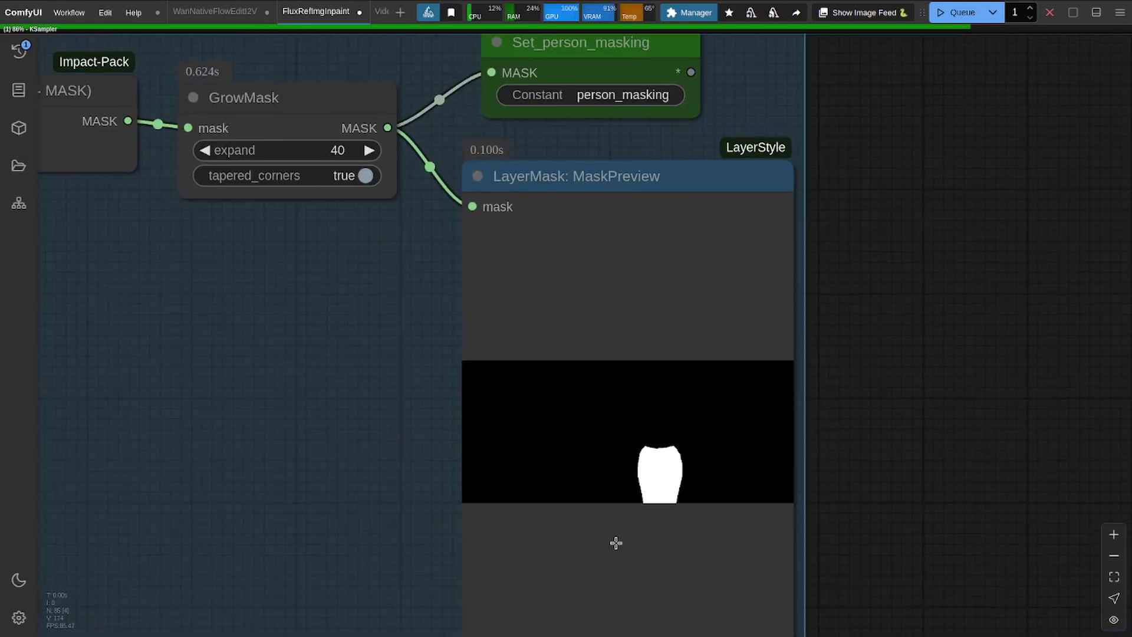
pyautogui.scroll(-5, 680, 387)
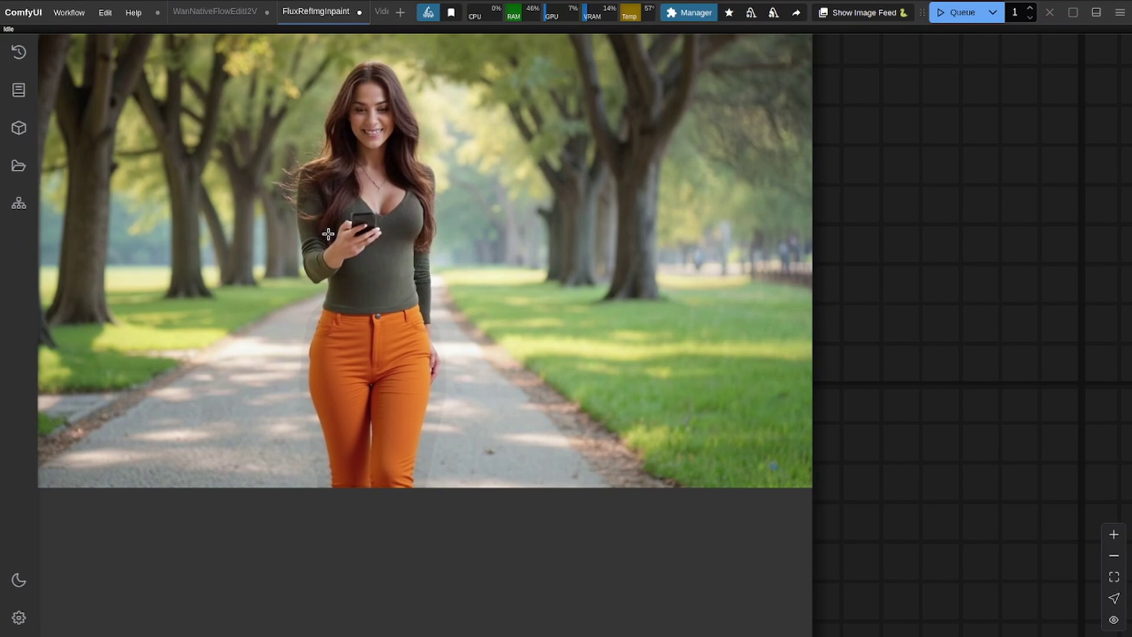
pyautogui.scroll(-1, 328, 234)
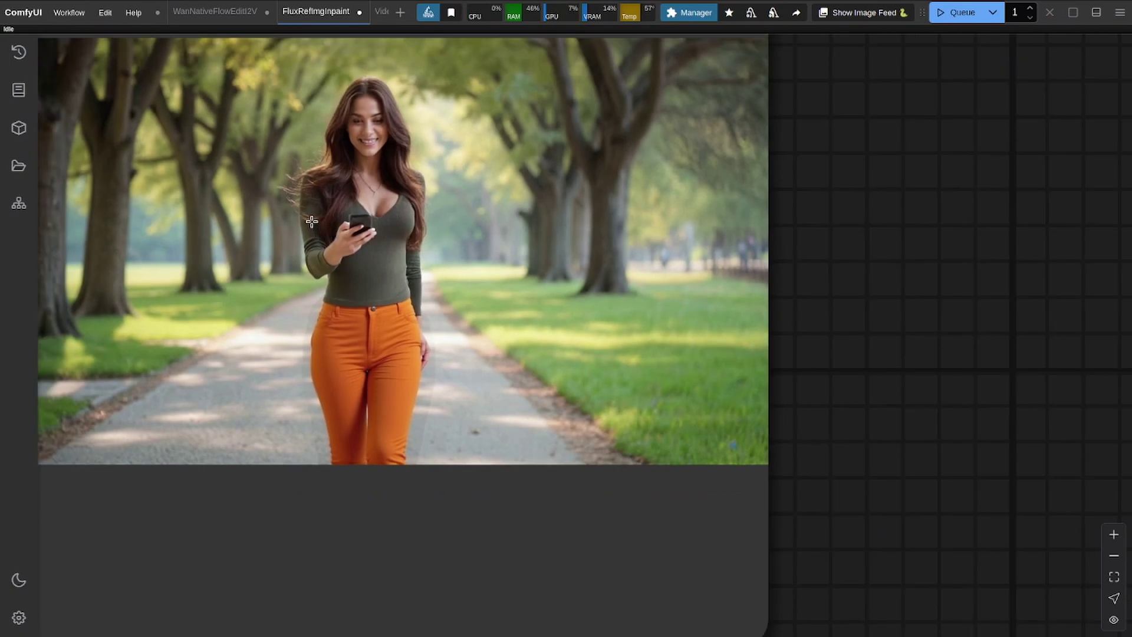
pyautogui.scroll(-3, 312, 222)
pyautogui.rightClick(356, 250)
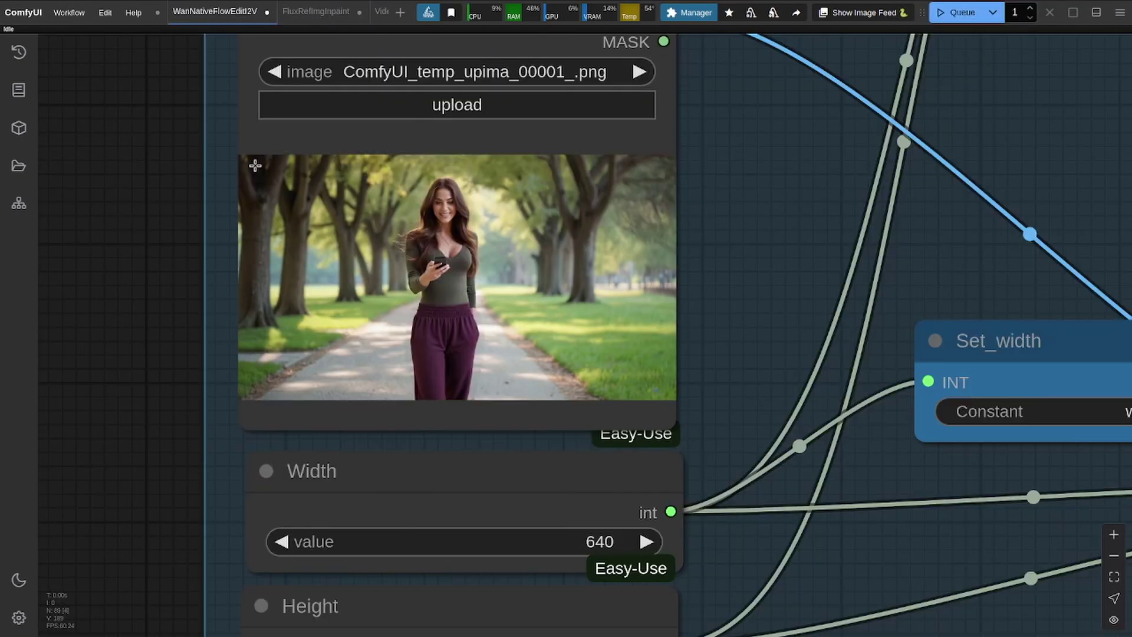
# Switch to the WanNativeFlowEditI2V workflow and load the saved orange-pants image into the Target Image node
pyautogui.scroll(-2, 151, 329)
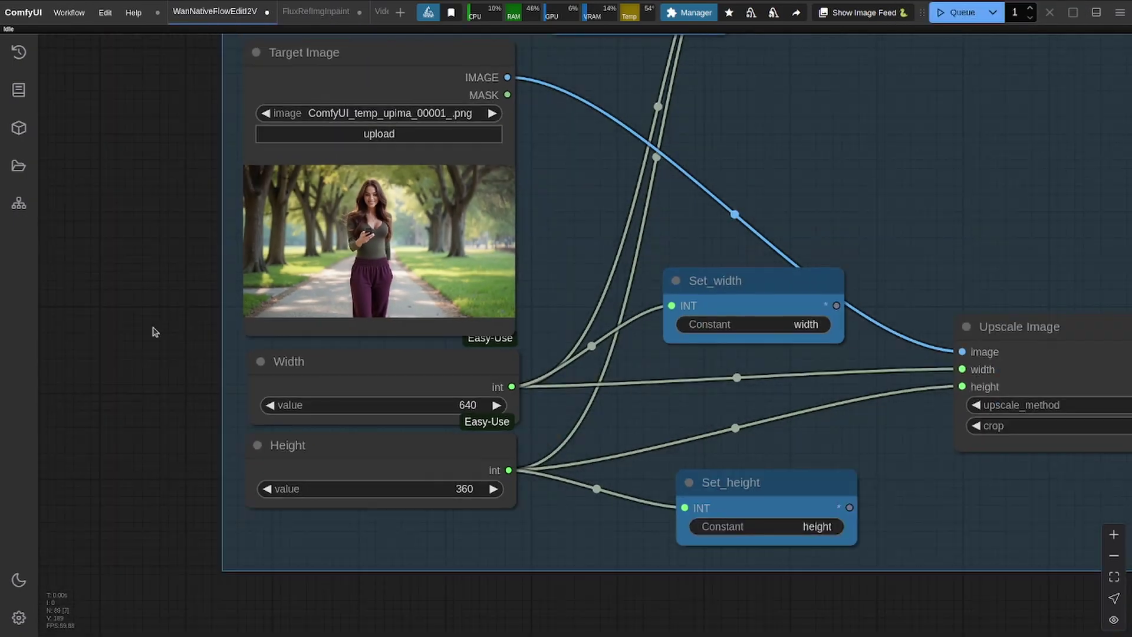
pyautogui.scroll(3, 171, 387)
pyautogui.moveTo(175, 342); pyautogui.dragTo(186, 489)
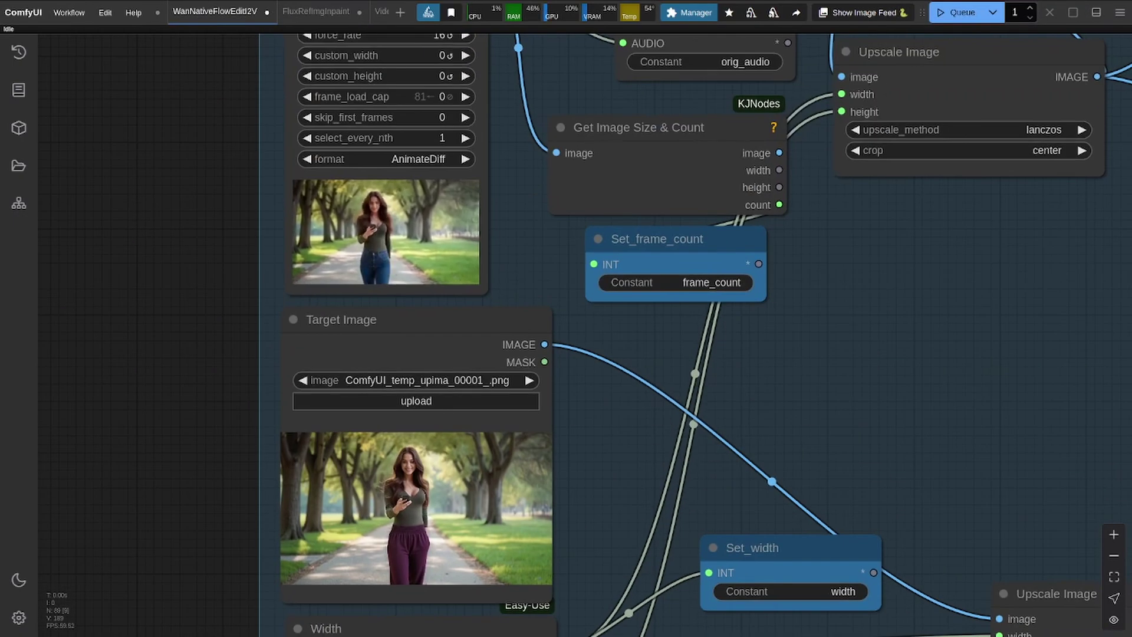
pyautogui.moveTo(1006, 32); pyautogui.dragTo(416, 507)
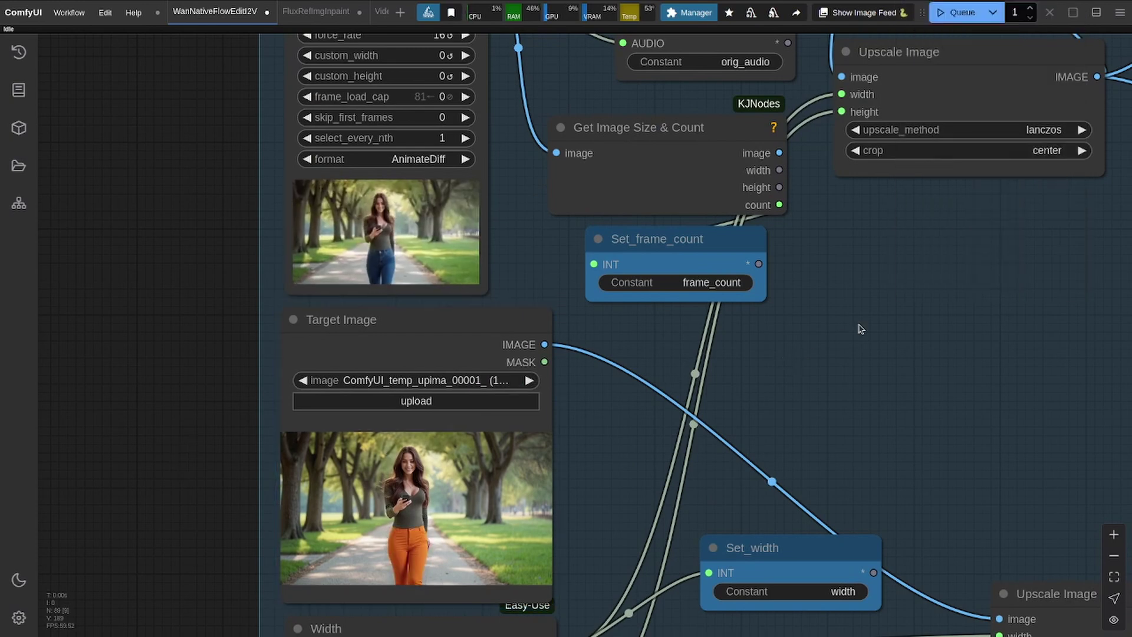
# Set the Width node to 720 and the Height node to 480 below the Target Image
pyautogui.moveTo(859, 324); pyautogui.dragTo(735, 260)
pyautogui.scroll(-3, 799, 366)
pyautogui.scroll(3, 493, 362)
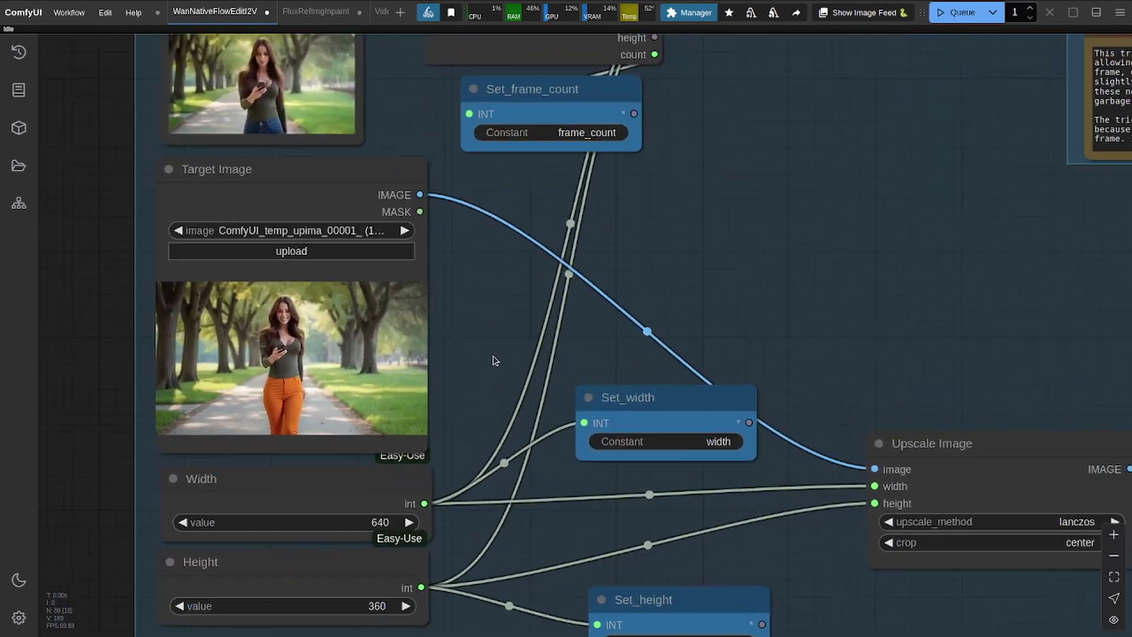
pyautogui.moveTo(467, 377); pyautogui.dragTo(578, 223)
pyautogui.scroll(2, 397, 490)
pyautogui.moveTo(403, 496); pyautogui.dragTo(416, 532)
pyautogui.click(475, 379)
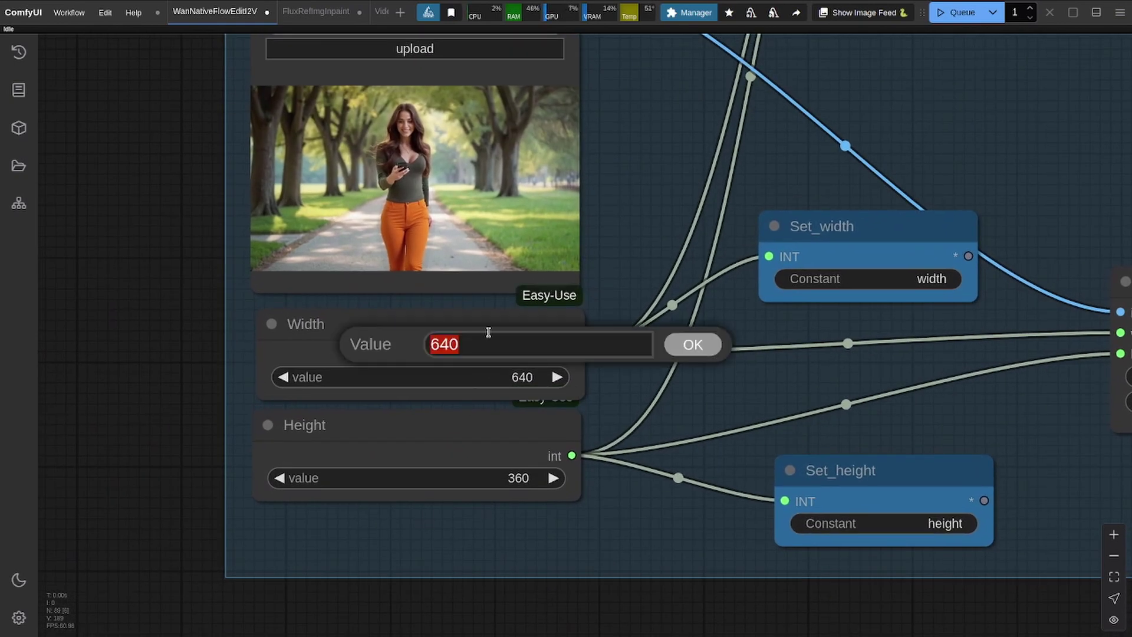
pyautogui.write('724')
pyautogui.press('Return')
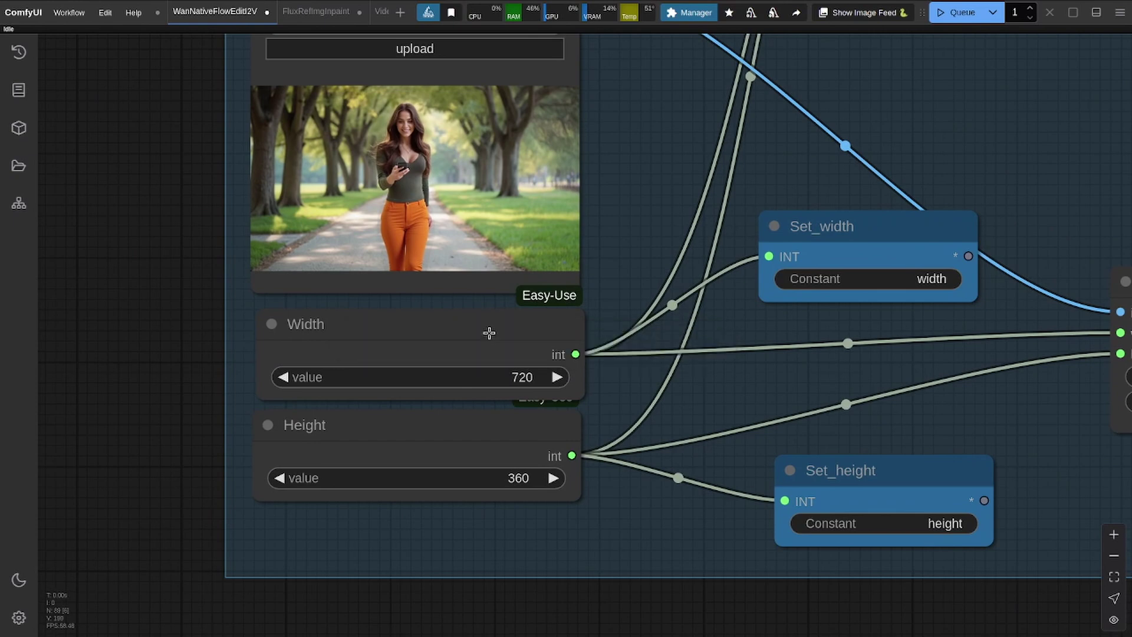
pyautogui.click(488, 479)
pyautogui.write('480')
pyautogui.press('Return')
# Look over the text encoder, video encoding, diffusion model and conditioning groups of the FlowEdit workflow
pyautogui.scroll(-5, 515, 360)
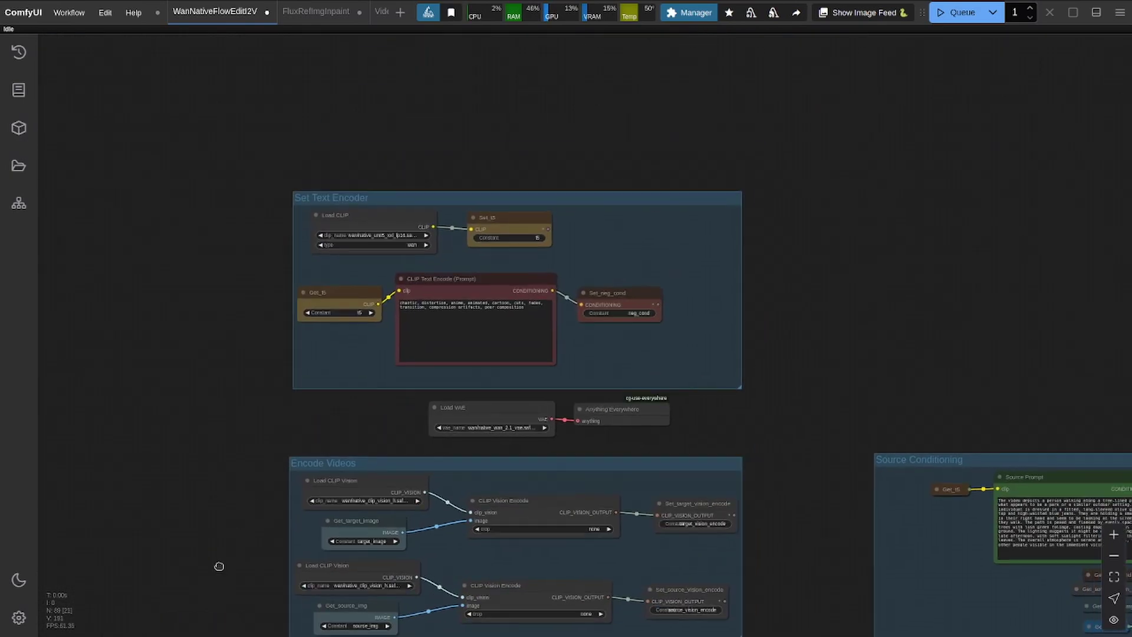
pyautogui.scroll(3, 302, 246)
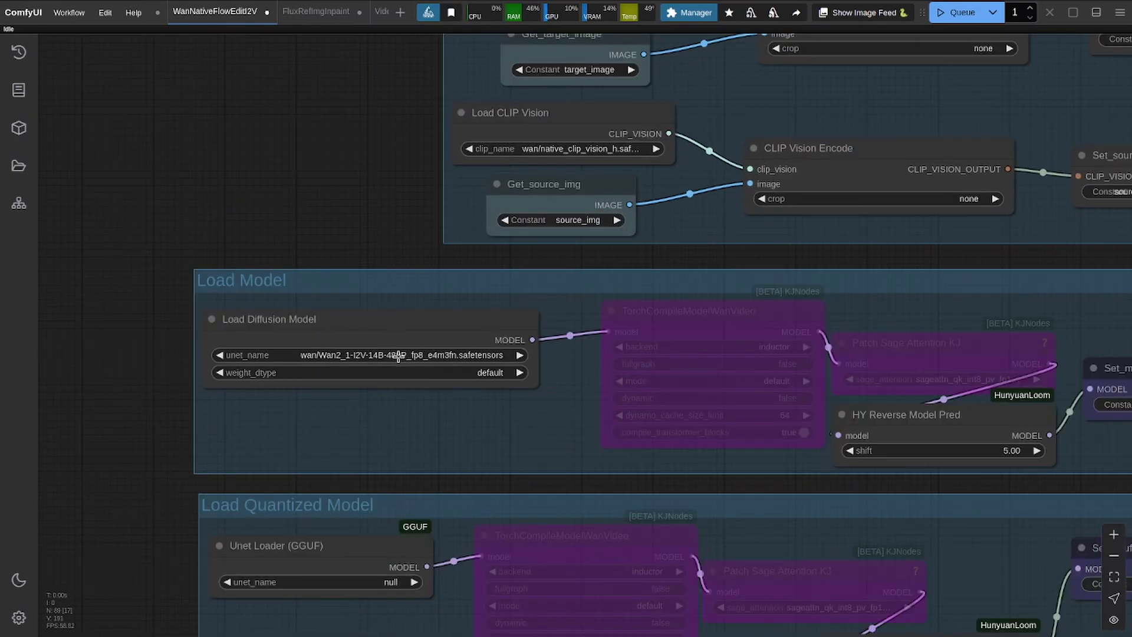
pyautogui.scroll(-10, 384, 321)
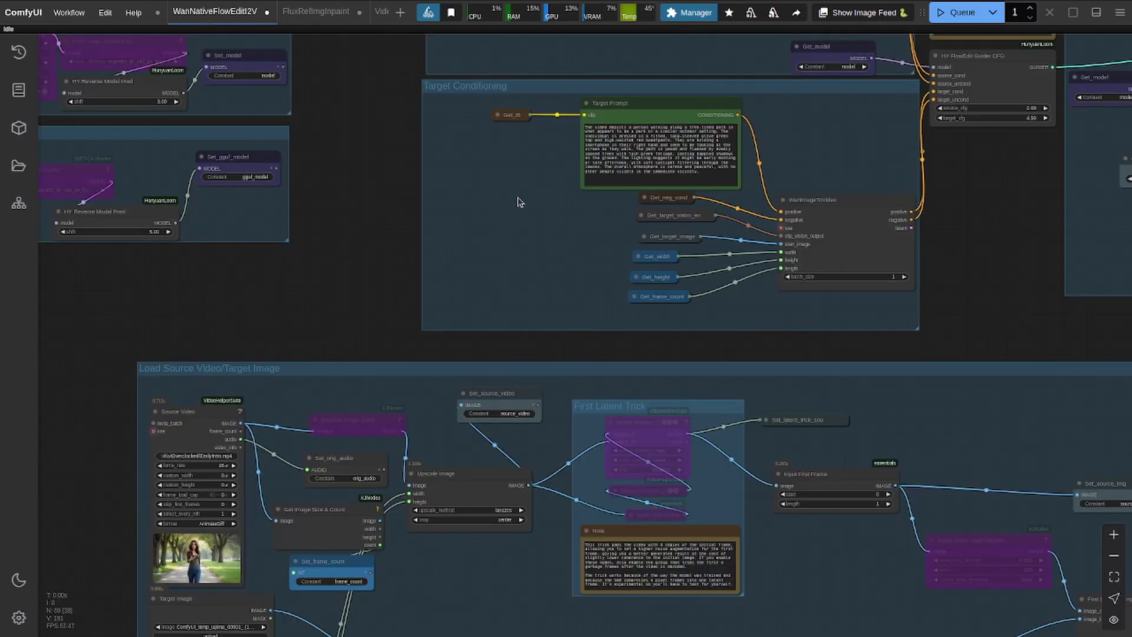
pyautogui.moveTo(519, 202); pyautogui.dragTo(525, 374)
pyautogui.moveTo(480, 157); pyautogui.dragTo(419, 302)
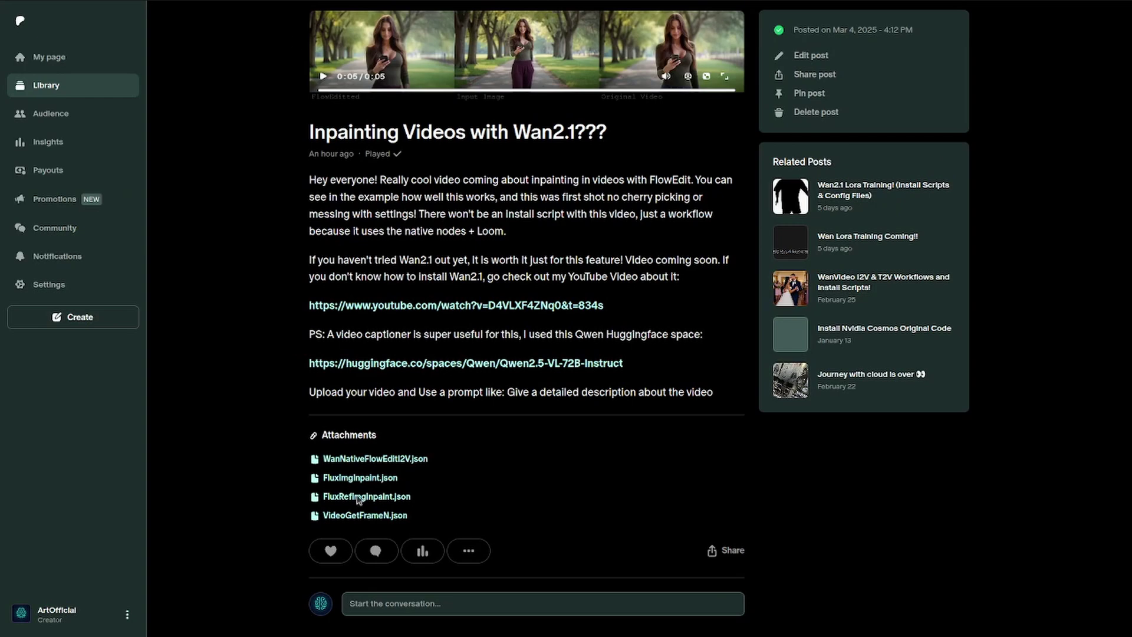
# Open the Qwen2.5-VL-72B-Instruct Hugging Face space linked in the Patreon post and upload the source video
pyautogui.rightClick(426, 370)
pyautogui.click(439, 385)
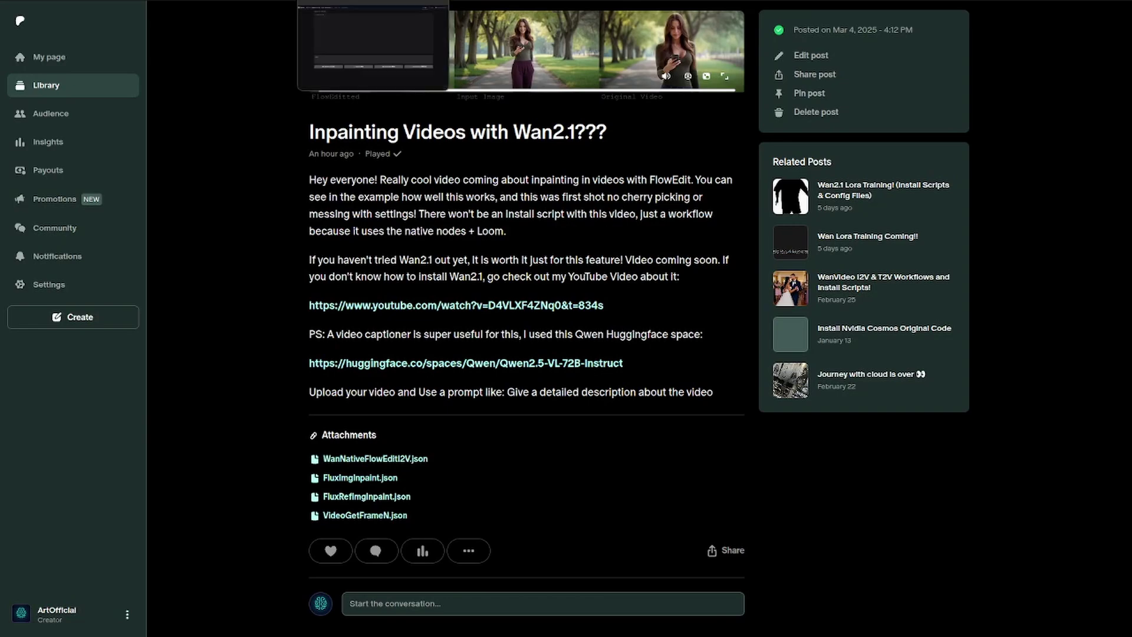
pyautogui.hotkey('ctrl', 'Tab')
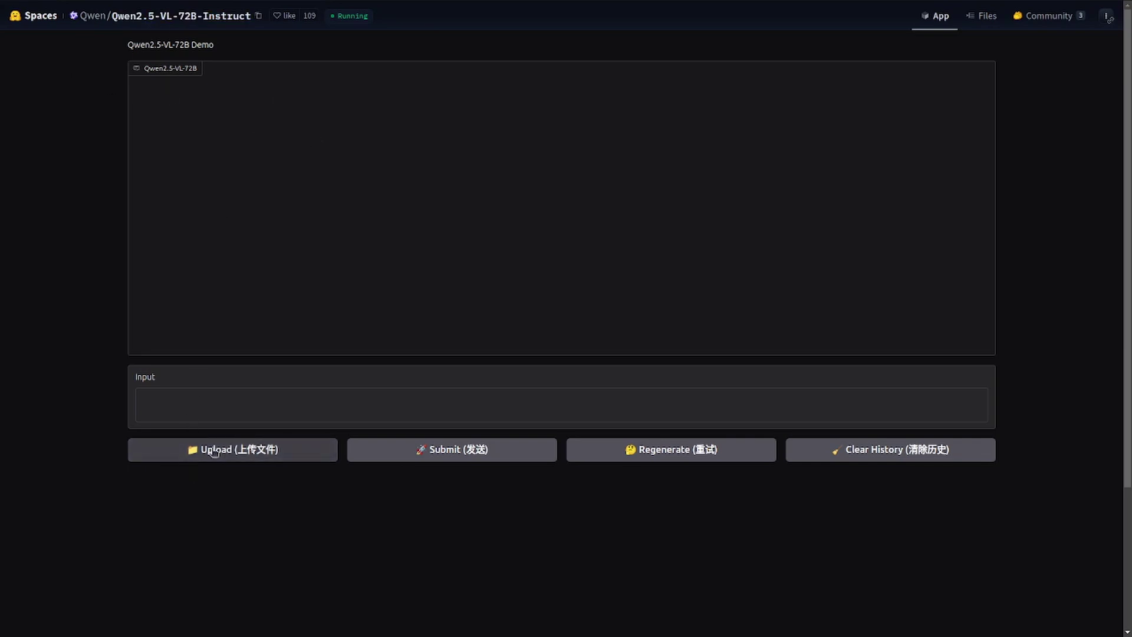
pyautogui.click(201, 456)
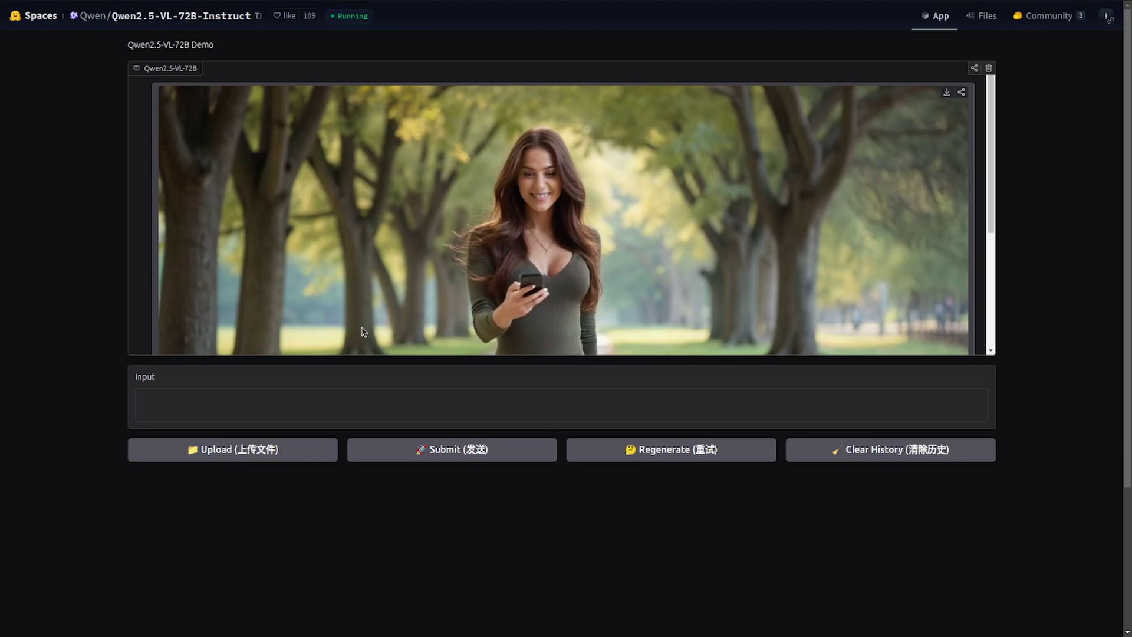
# Submit the prompt "Give me a detailed description of this video" and copy the full generated description
pyautogui.click(248, 404)
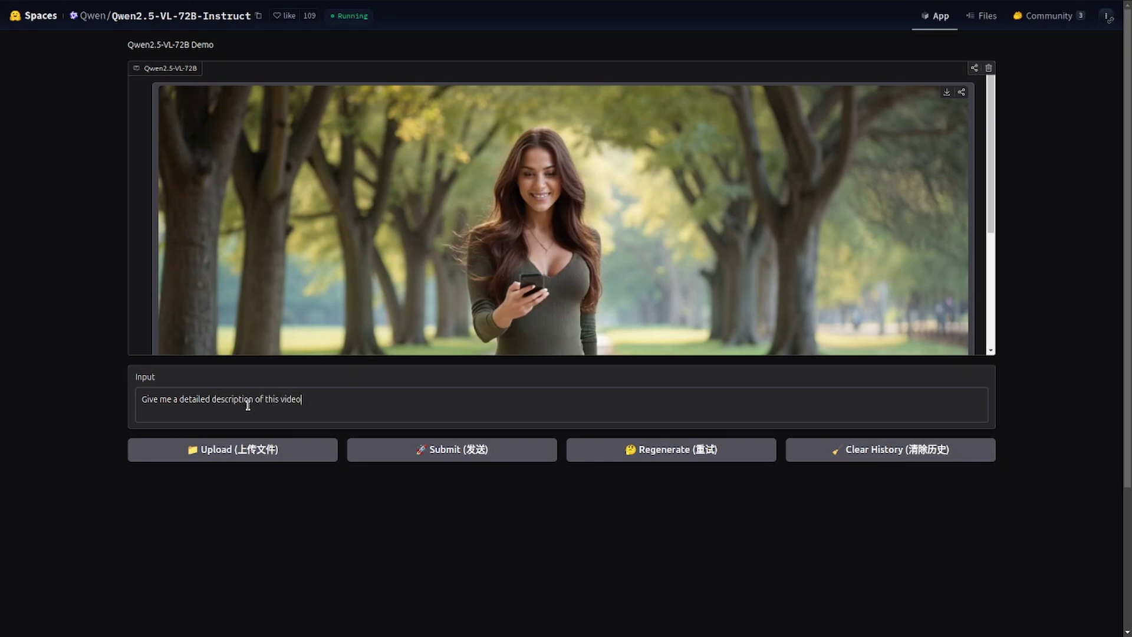
pyautogui.click(412, 449)
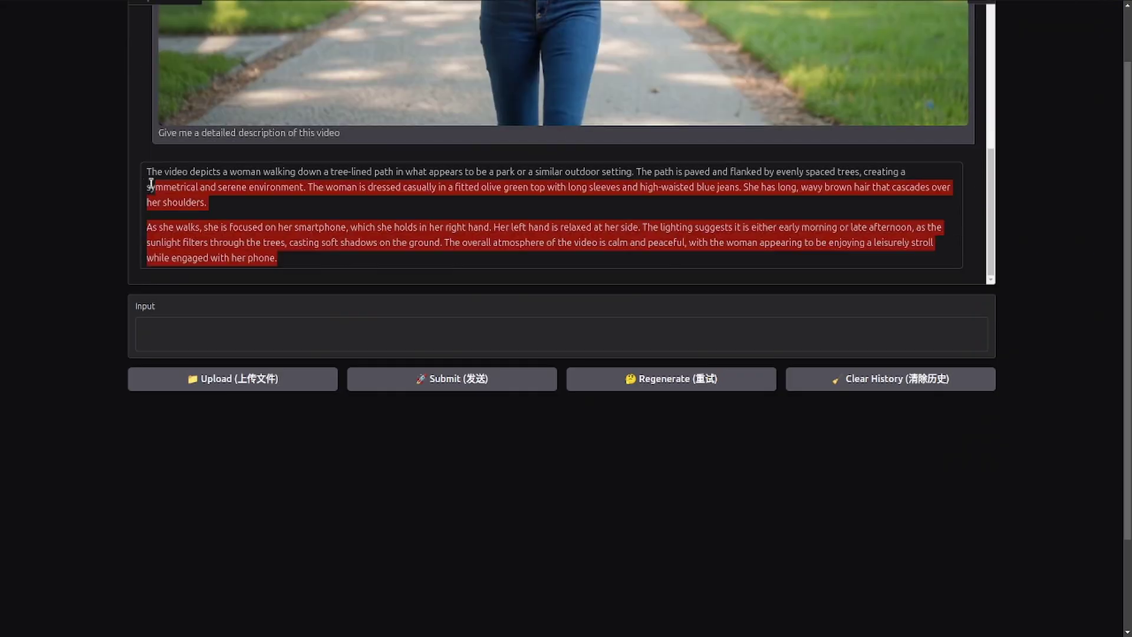
pyautogui.moveTo(154, 192); pyautogui.dragTo(138, 180)
pyautogui.hotkey('ctrl', 'c')
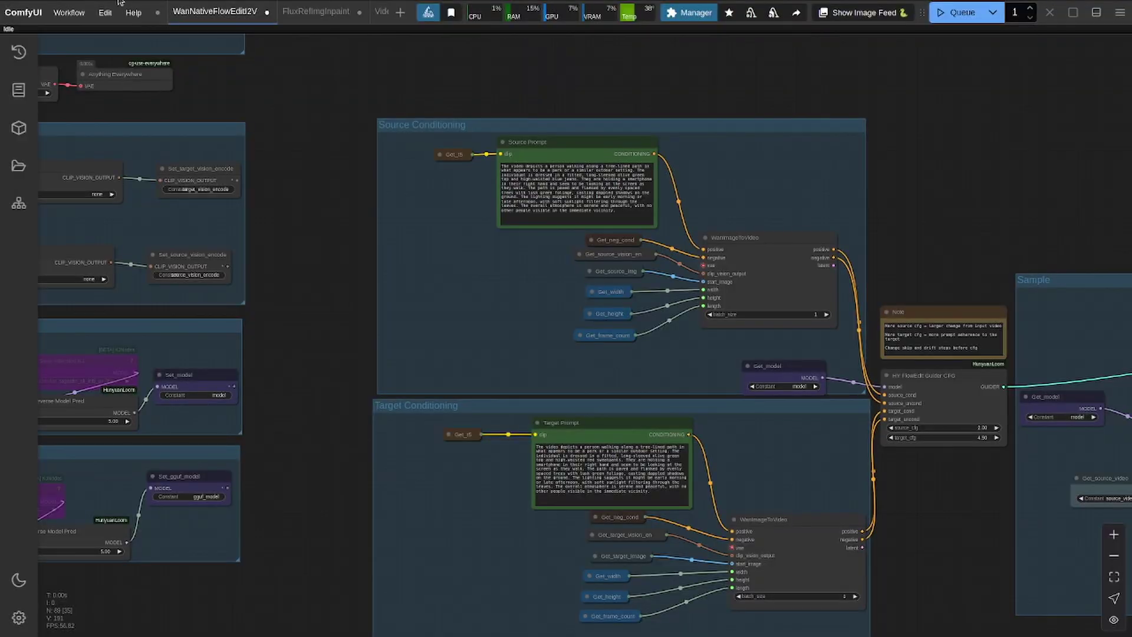
# Return to ComfyUI and replace the Source Prompt text with the copied video description
pyautogui.moveTo(318, 217); pyautogui.dragTo(144, 241)
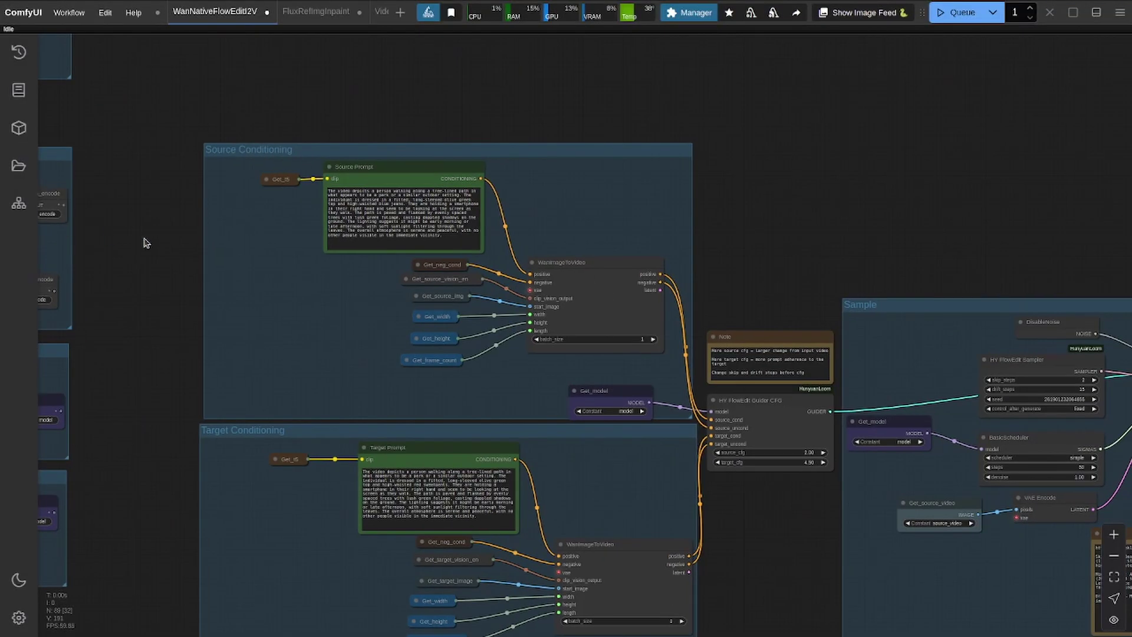
pyautogui.scroll(6, 241, 275)
pyautogui.moveTo(379, 278); pyautogui.dragTo(286, 312)
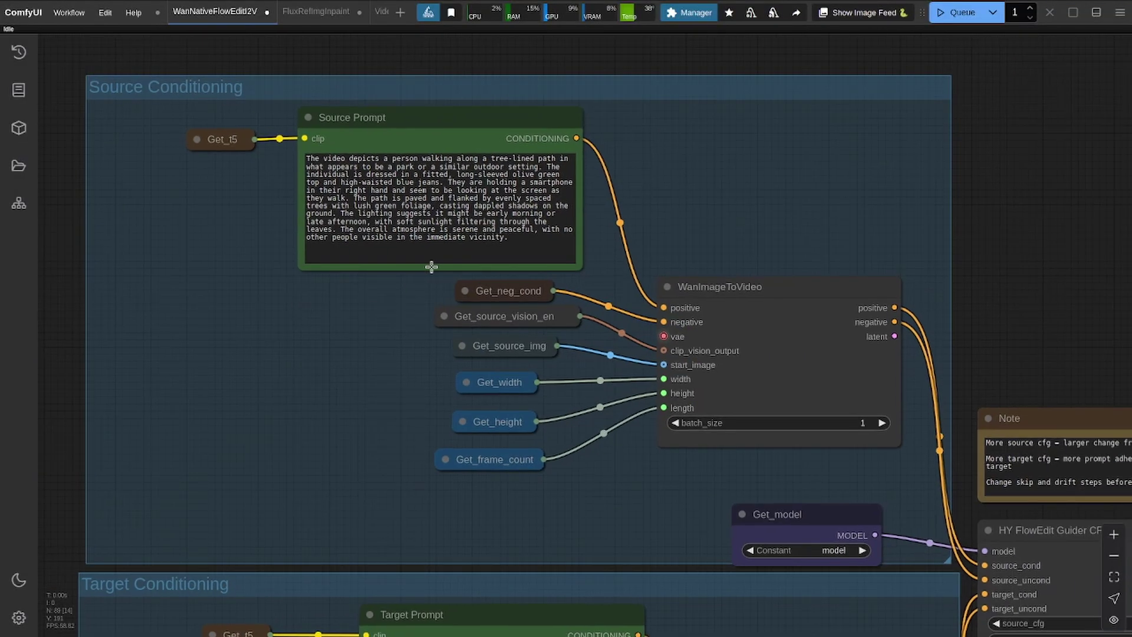
pyautogui.moveTo(317, 273); pyautogui.dragTo(356, 101)
pyautogui.scroll(-3, 335, 178)
pyautogui.moveTo(332, 197); pyautogui.dragTo(329, 289)
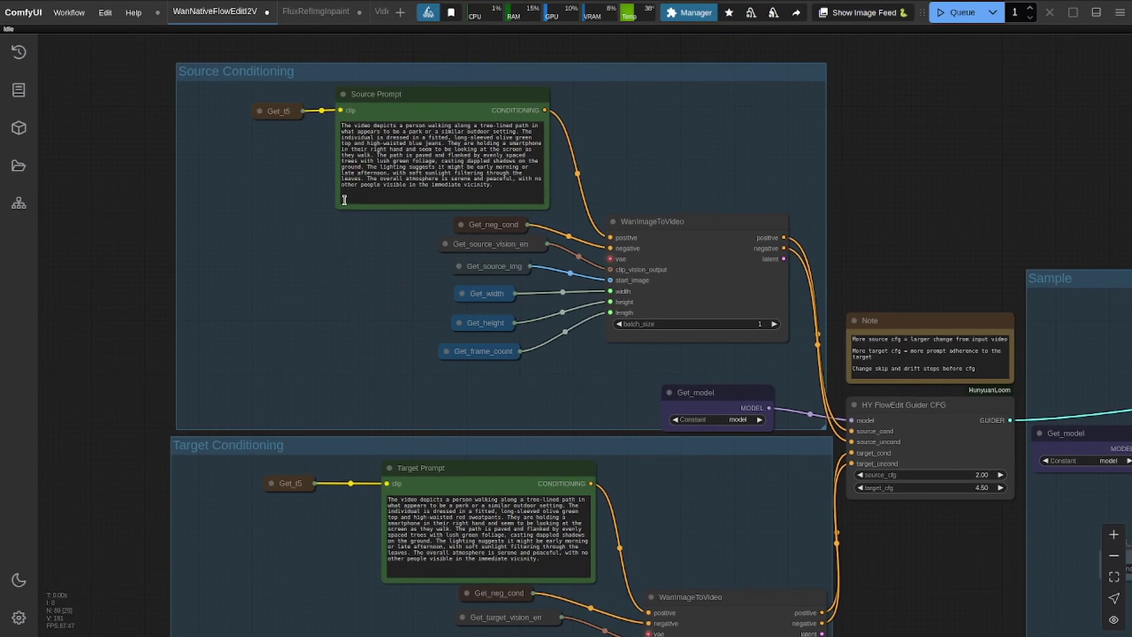
pyautogui.click(517, 187)
pyautogui.hotkey('ctrl', 'a')
pyautogui.hotkey('ctrl', 'v')
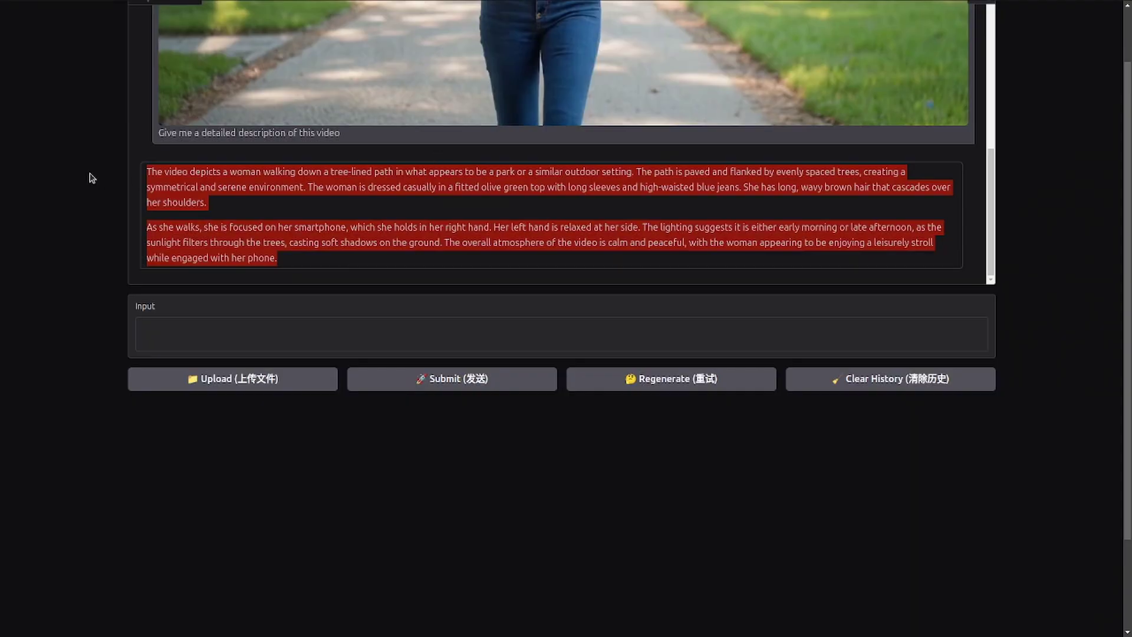
# Recheck the uploaded video in the Qwen space, and merge the Source Prompt's two paragraphs into one in ComfyUI
pyautogui.scroll(2, 91, 175)
pyautogui.scroll(4, 333, 197)
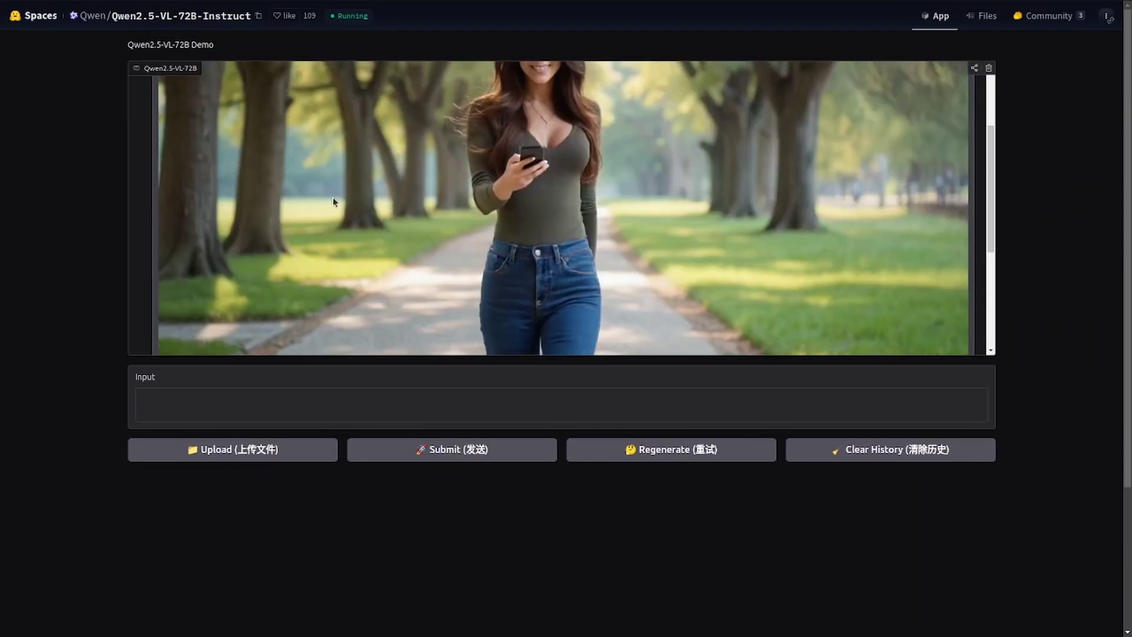
pyautogui.scroll(3, 550, 200)
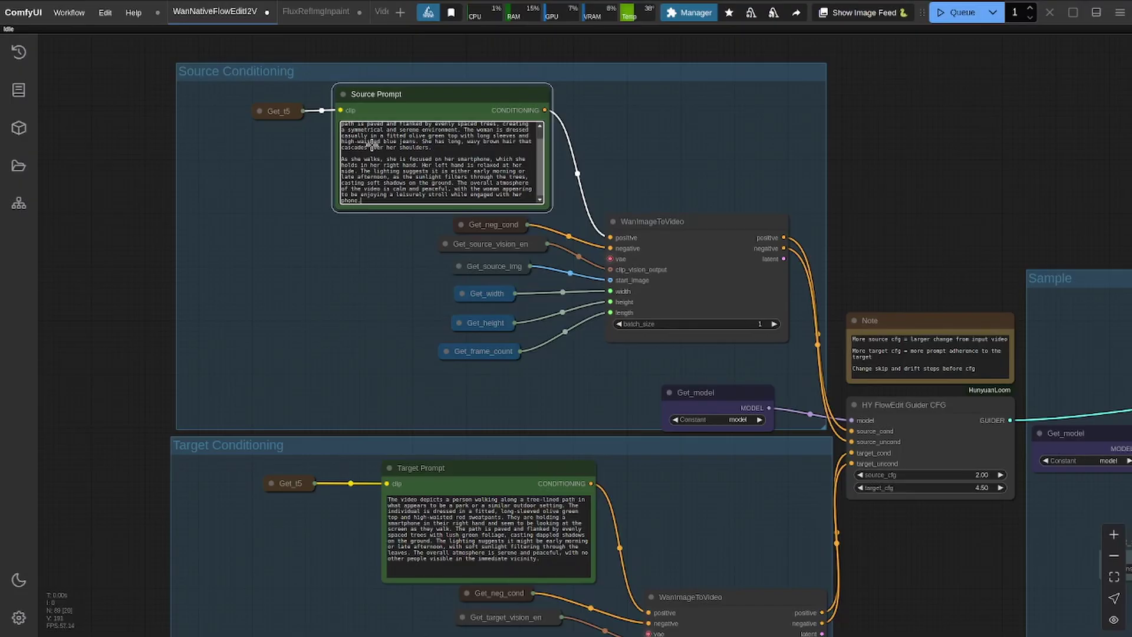
pyautogui.scroll(1, 388, 162)
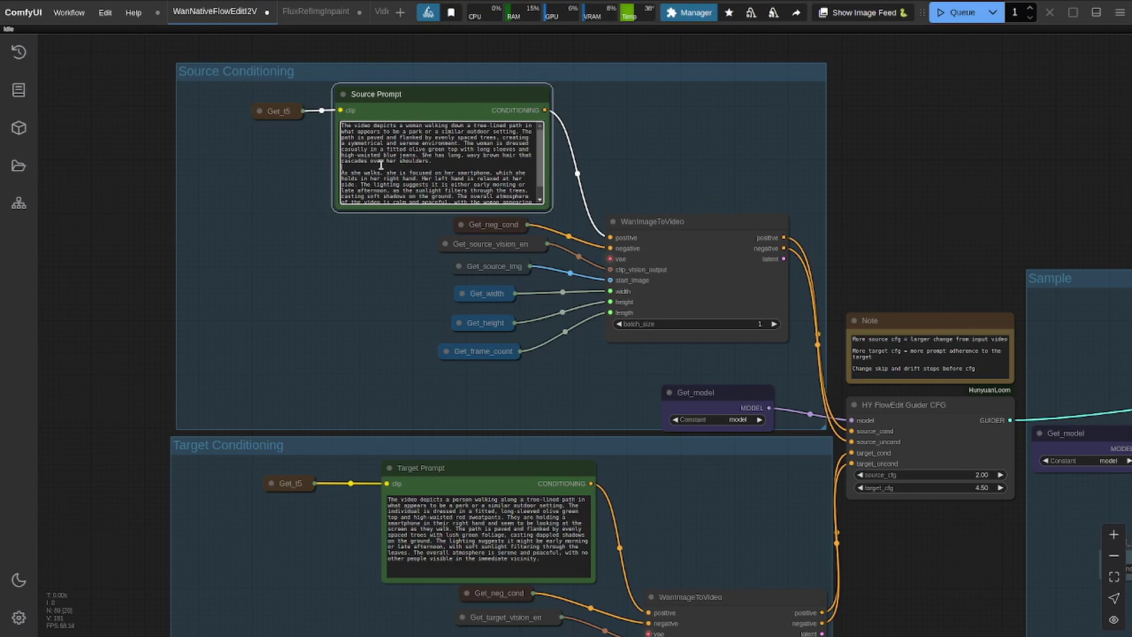
pyautogui.press('BackSpace')
pyautogui.press('Delete')
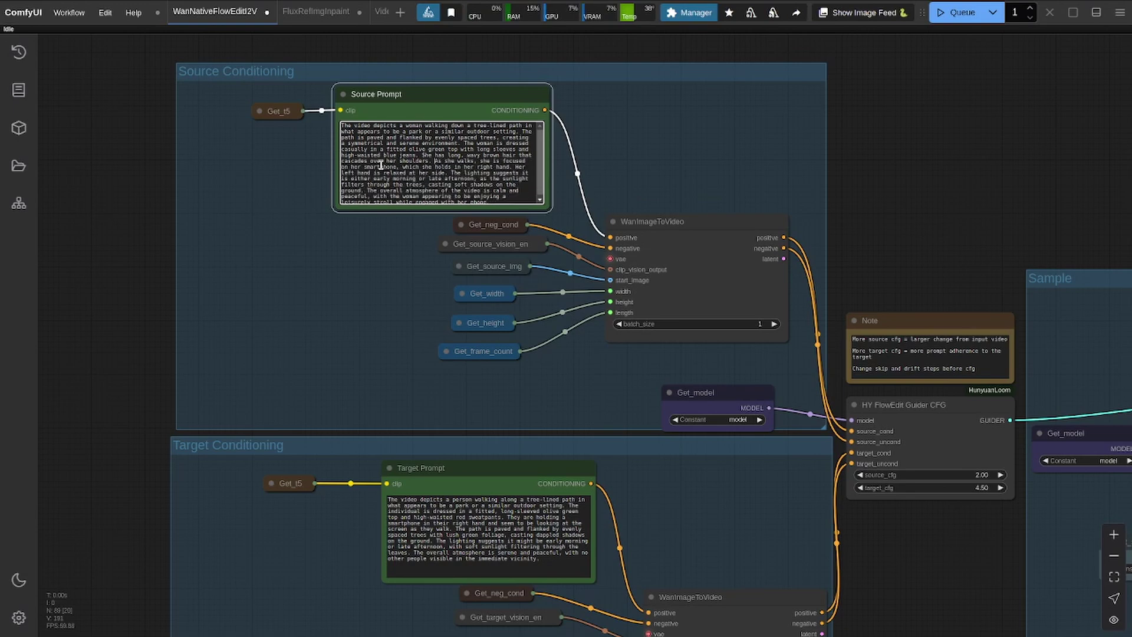
# Replace the Target Prompt text with a copy of the full Source Prompt text
pyautogui.hotkey('ctrl', 'a')
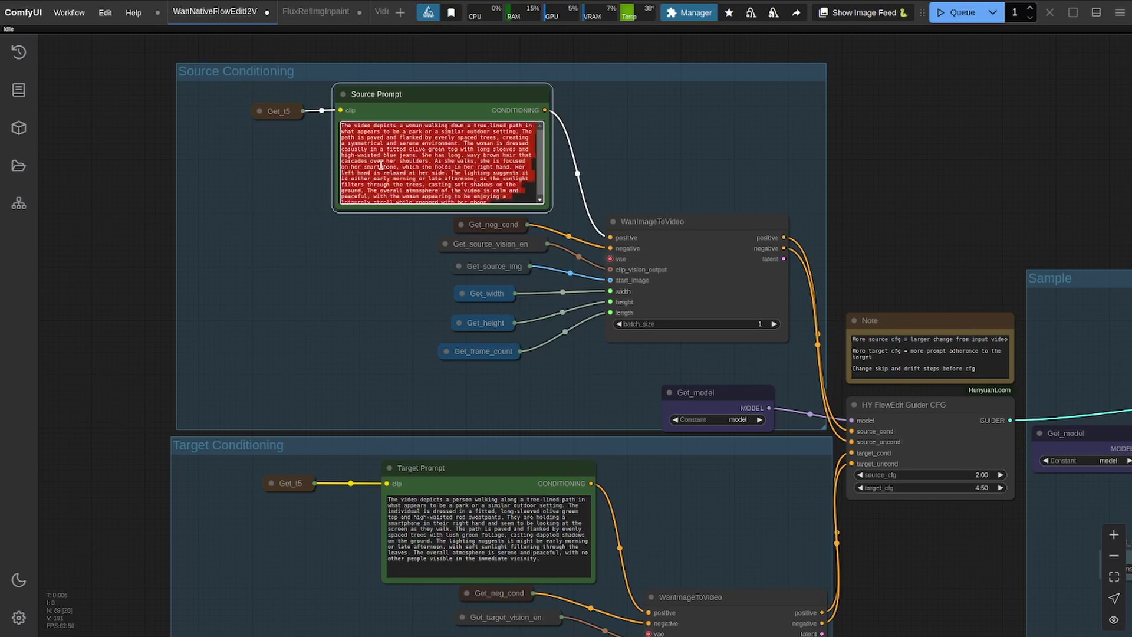
pyautogui.click(563, 567)
pyautogui.hotkey('ctrl', 'a')
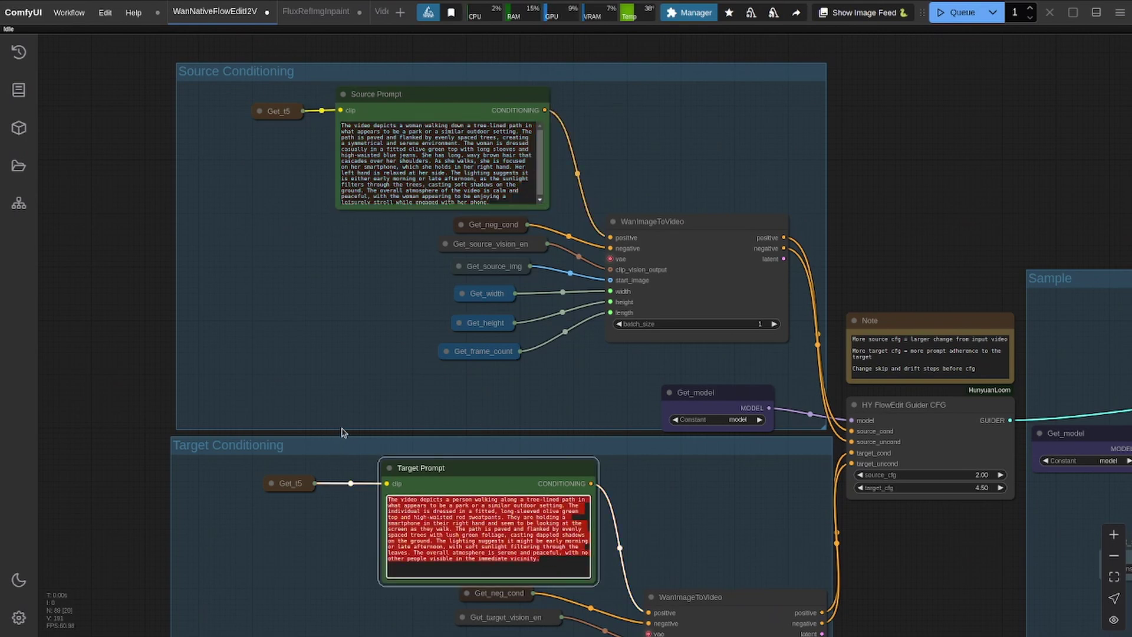
pyautogui.click(453, 160)
pyautogui.hotkey('ctrl', 'a')
pyautogui.hotkey('ctrl', 'c')
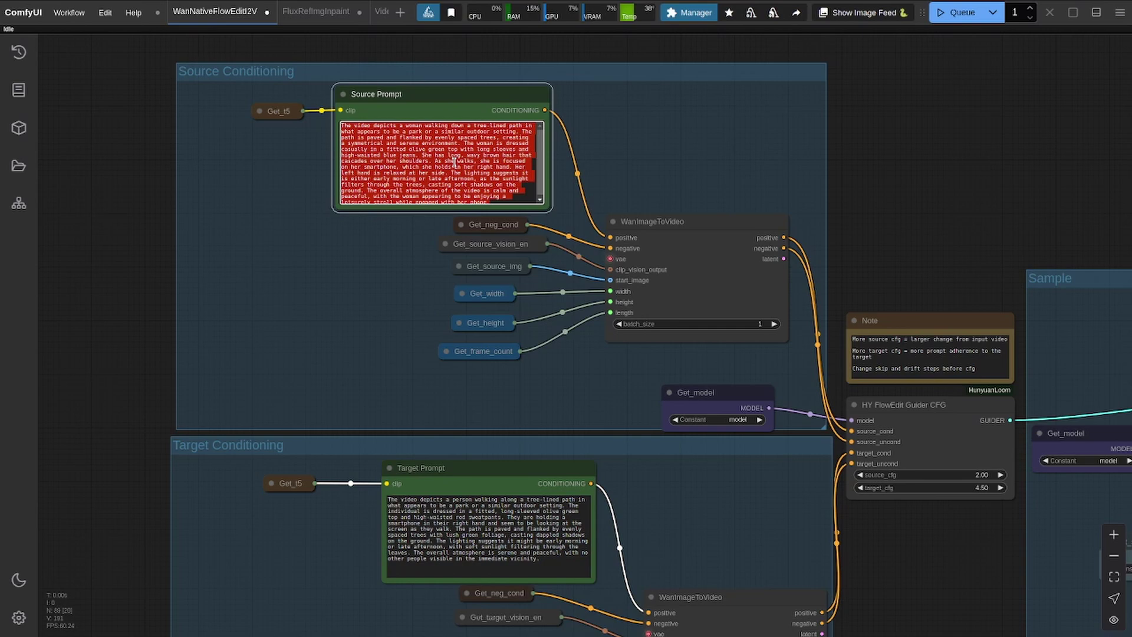
pyautogui.click(536, 566)
pyautogui.hotkey('ctrl', 'a')
pyautogui.hotkey('ctrl', 'v')
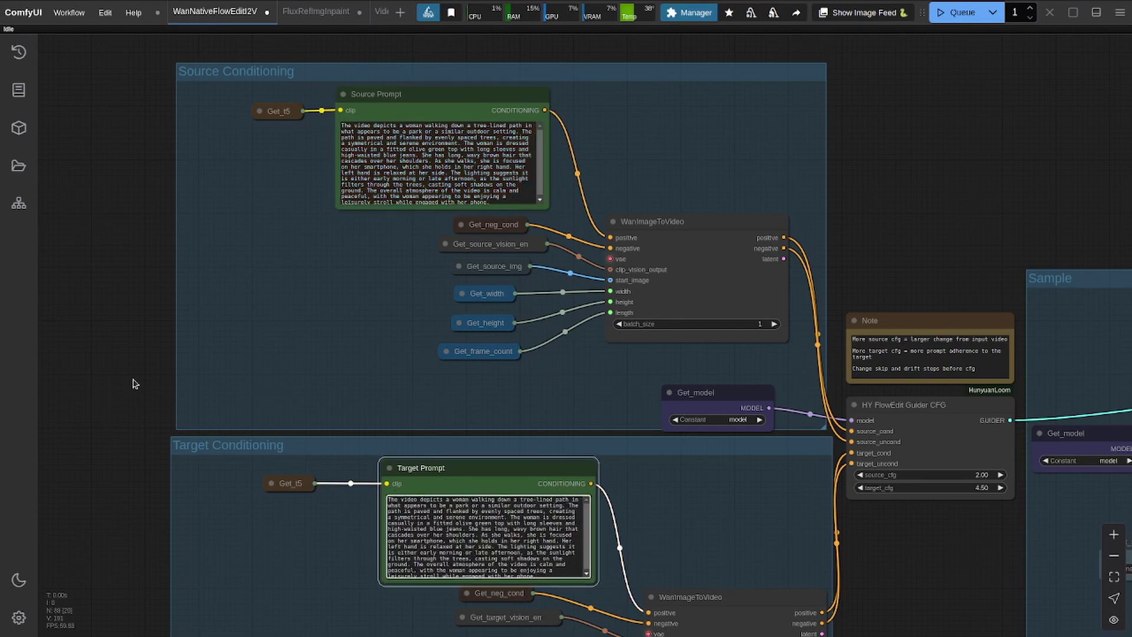
# Examine the clothing in the Target Image node as a reference for the target prompt
pyautogui.moveTo(99, 364); pyautogui.dragTo(299, 48)
pyautogui.scroll(-7, 291, 250)
pyautogui.moveTo(297, 274); pyautogui.dragTo(418, 111)
pyautogui.scroll(2, 283, 439)
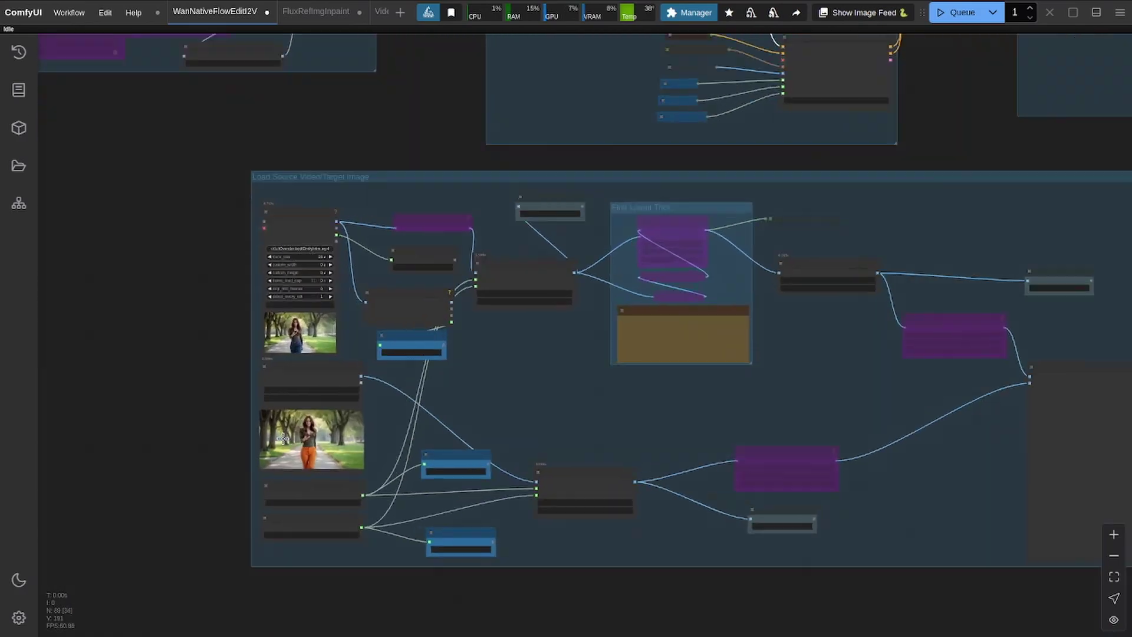
pyautogui.scroll(12, 283, 438)
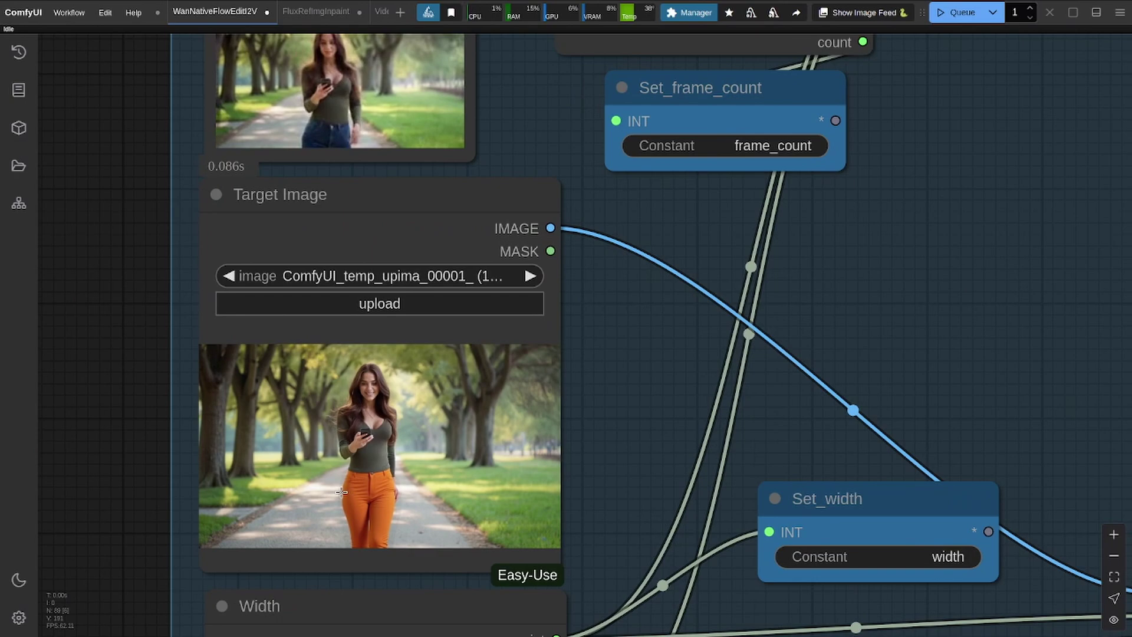
pyautogui.scroll(-5, 361, 135)
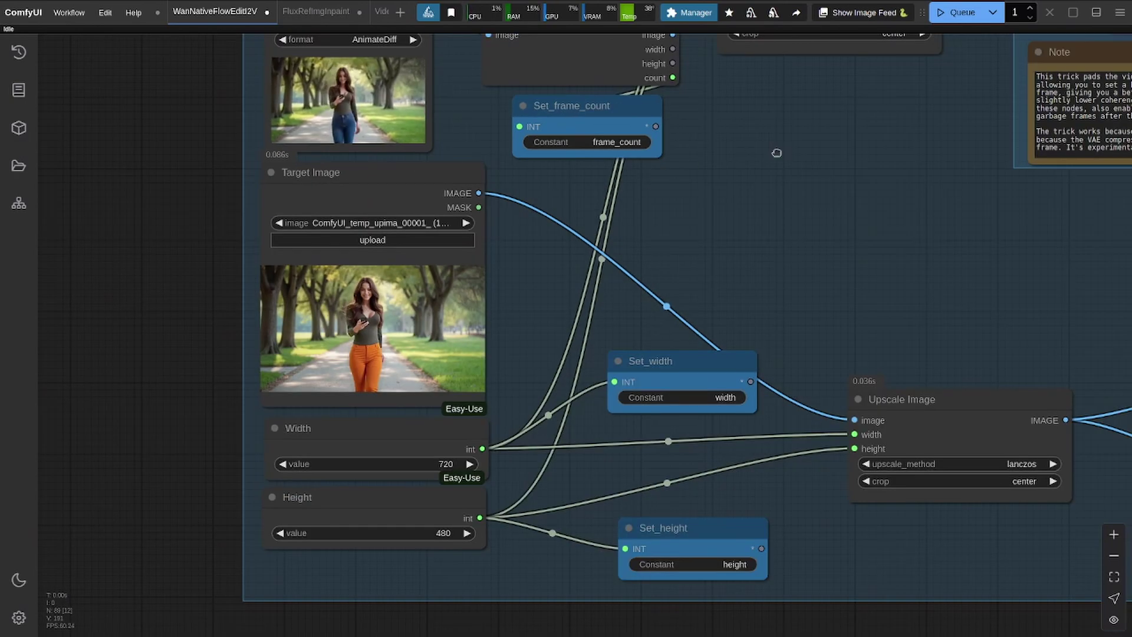
# In the Target Prompt text, replace "blue jeans" with "bright orange pants"
pyautogui.moveTo(777, 153); pyautogui.dragTo(507, 621)
pyautogui.moveTo(581, 159); pyautogui.dragTo(153, 426)
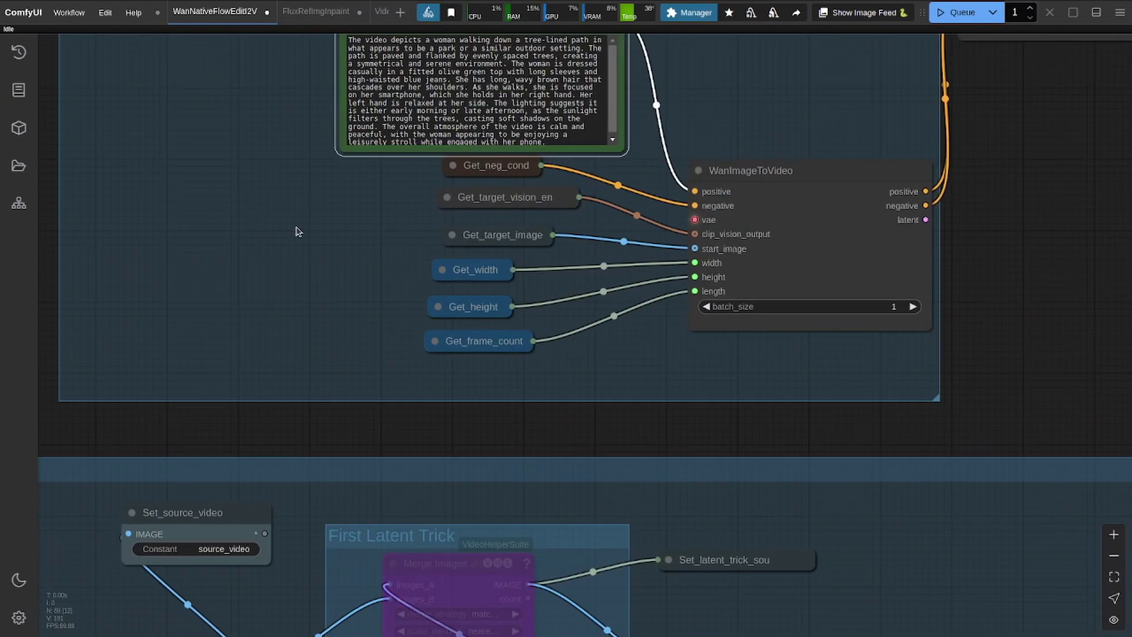
pyautogui.moveTo(298, 231); pyautogui.dragTo(269, 434)
pyautogui.scroll(4, 385, 287)
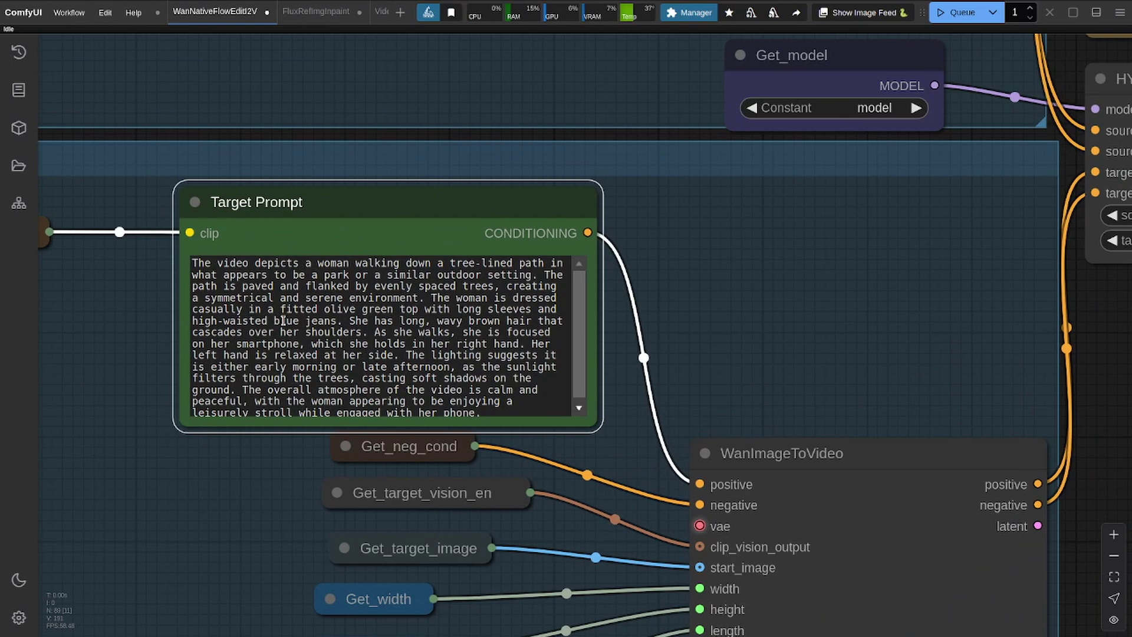
pyautogui.moveTo(337, 321); pyautogui.dragTo(273, 322)
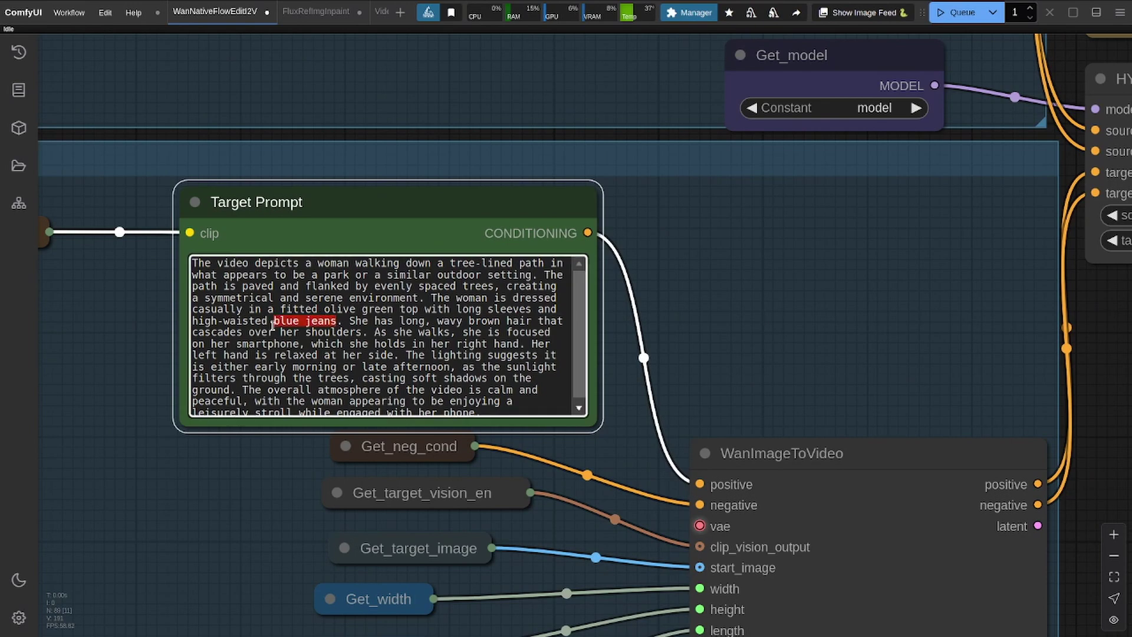
pyautogui.write('b')
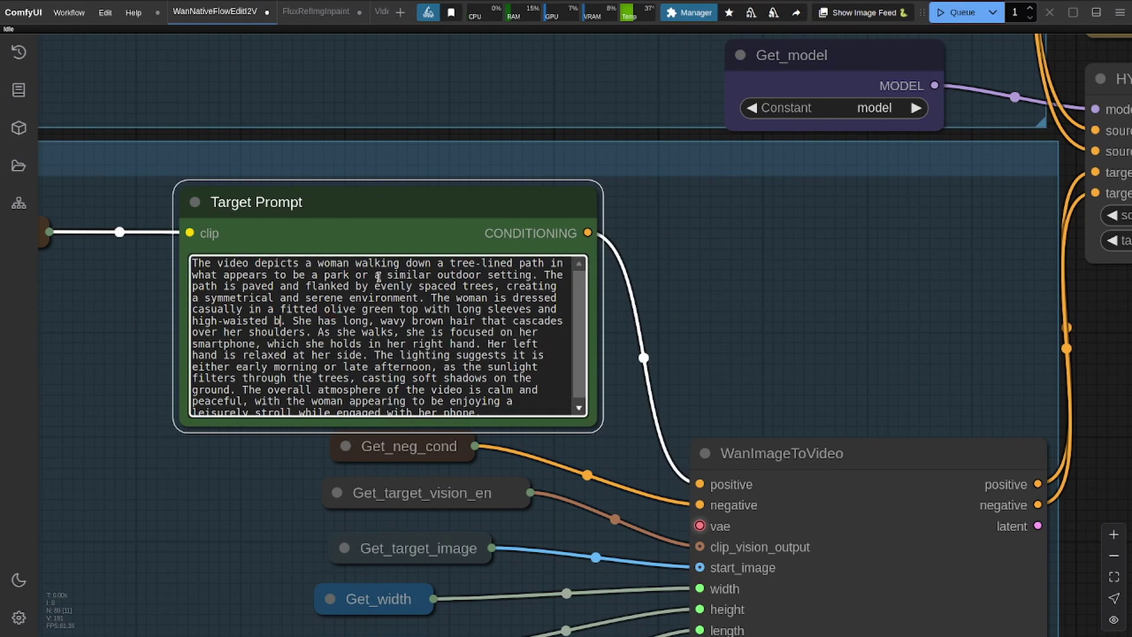
pyautogui.write('right orang')
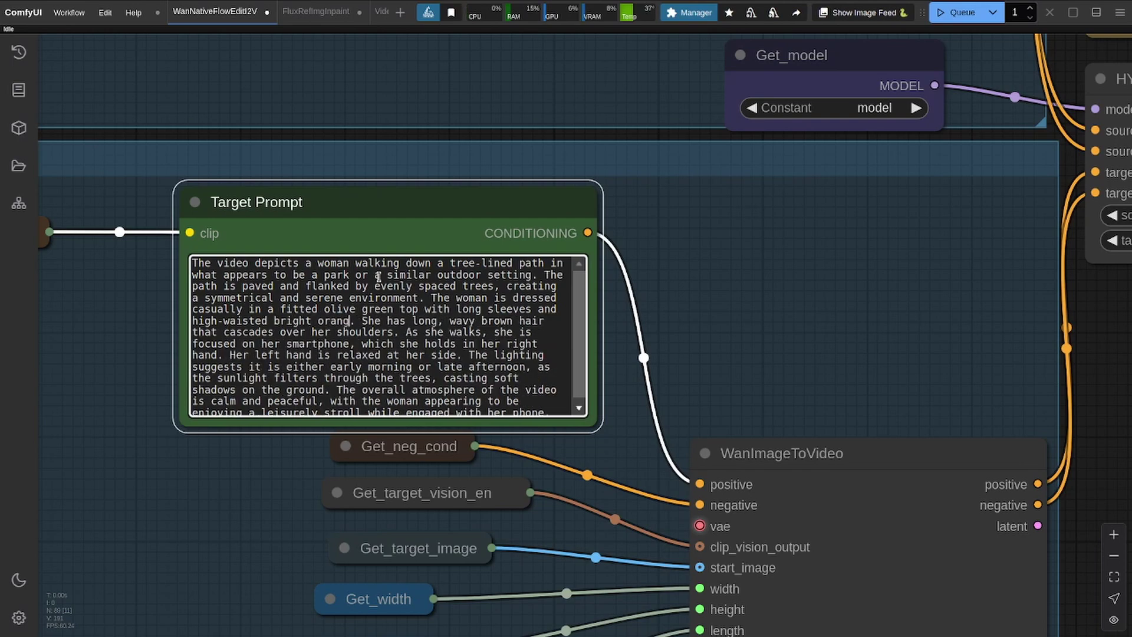
pyautogui.write('e pants')
pyautogui.click(383, 354)
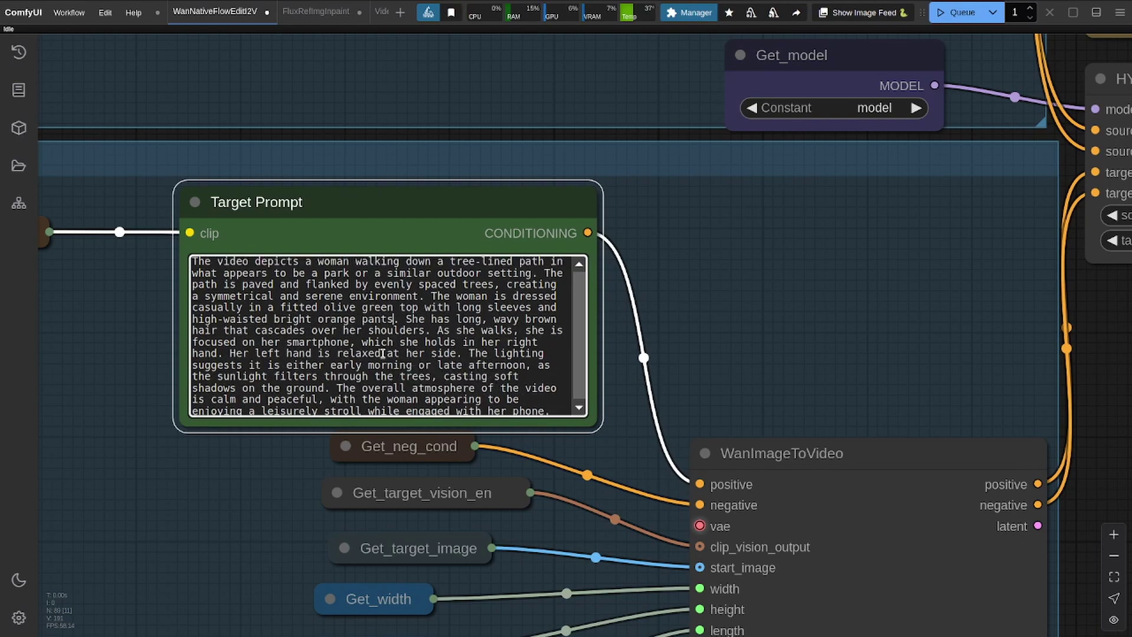
# Review the workflow groups, including the sampling section and the Source Video node's frame settings
pyautogui.scroll(-1, 262, 371)
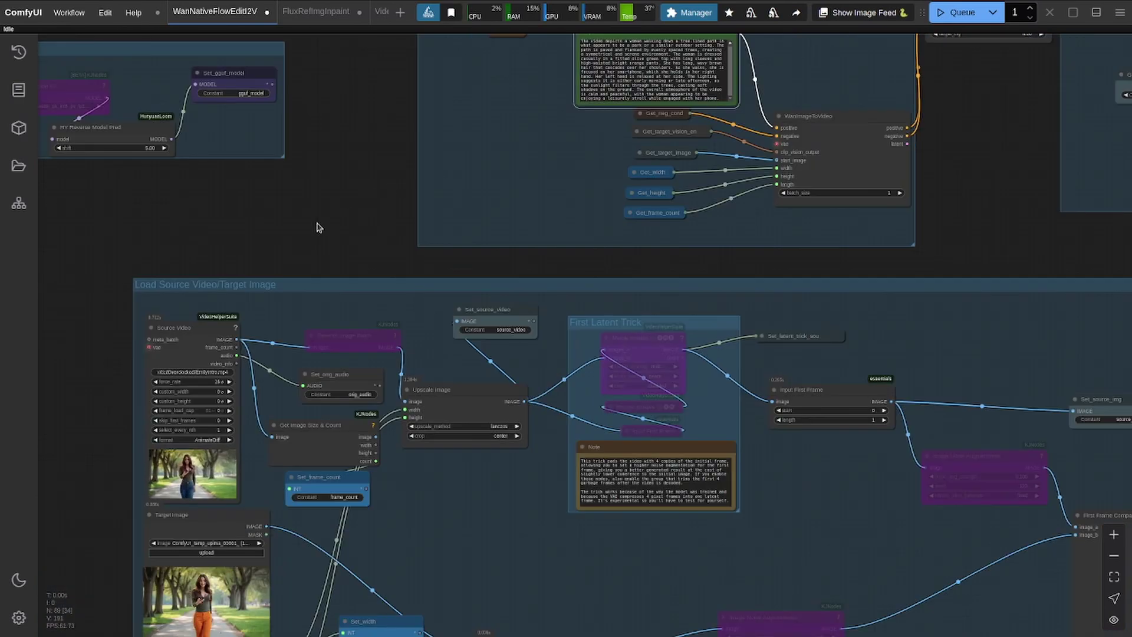
pyautogui.moveTo(317, 228); pyautogui.dragTo(394, 104)
pyautogui.moveTo(516, 417); pyautogui.dragTo(206, 338)
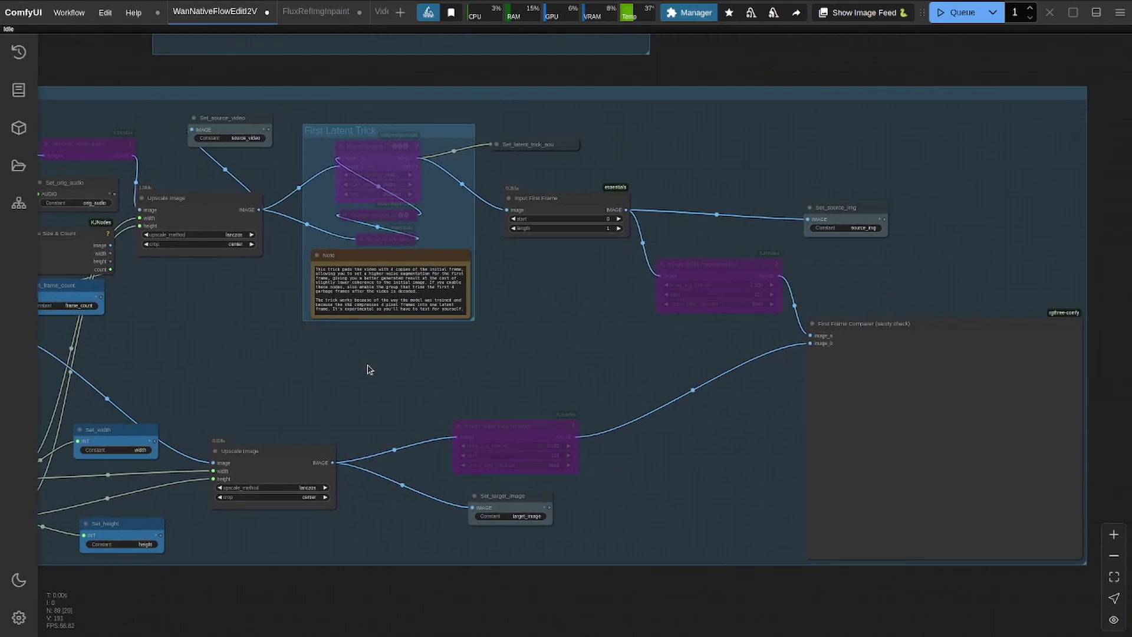
pyautogui.scroll(-3, 368, 367)
pyautogui.moveTo(658, 120); pyautogui.dragTo(447, 468)
pyautogui.scroll(3, 434, 452)
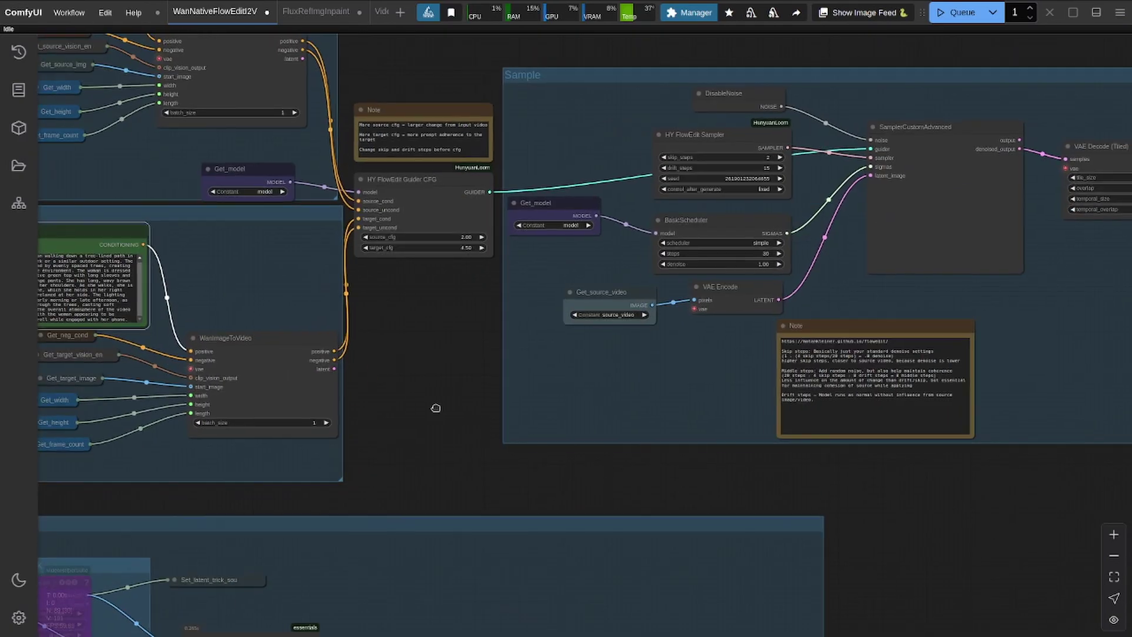
pyautogui.scroll(-5, 439, 400)
pyautogui.scroll(5, 413, 230)
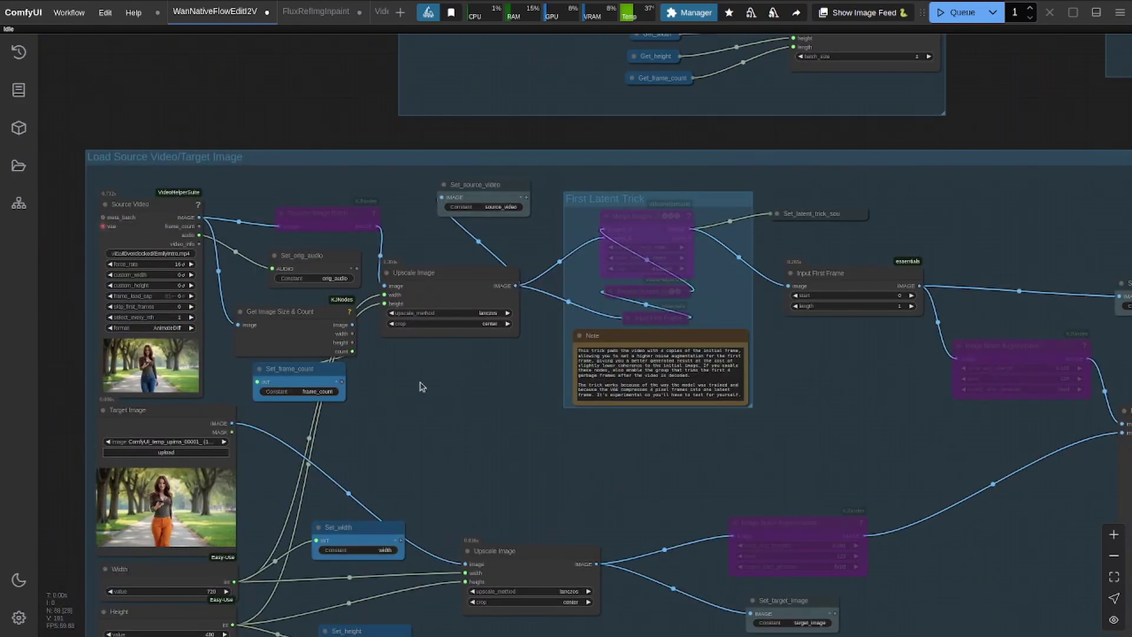
pyautogui.hscroll(-4, 421, 386)
pyautogui.scroll(5, 291, 282)
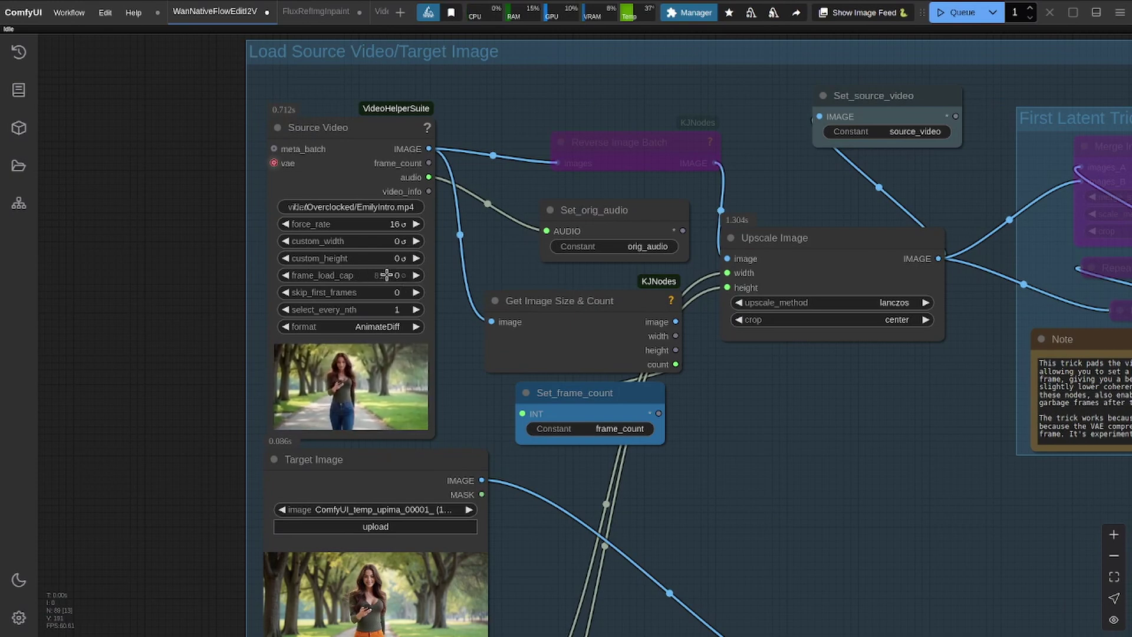
# Run the workflow and compare the source and target frames in the First Frame Comparer
pyautogui.scroll(-3, 386, 275)
pyautogui.moveTo(736, 427); pyautogui.dragTo(688, 400)
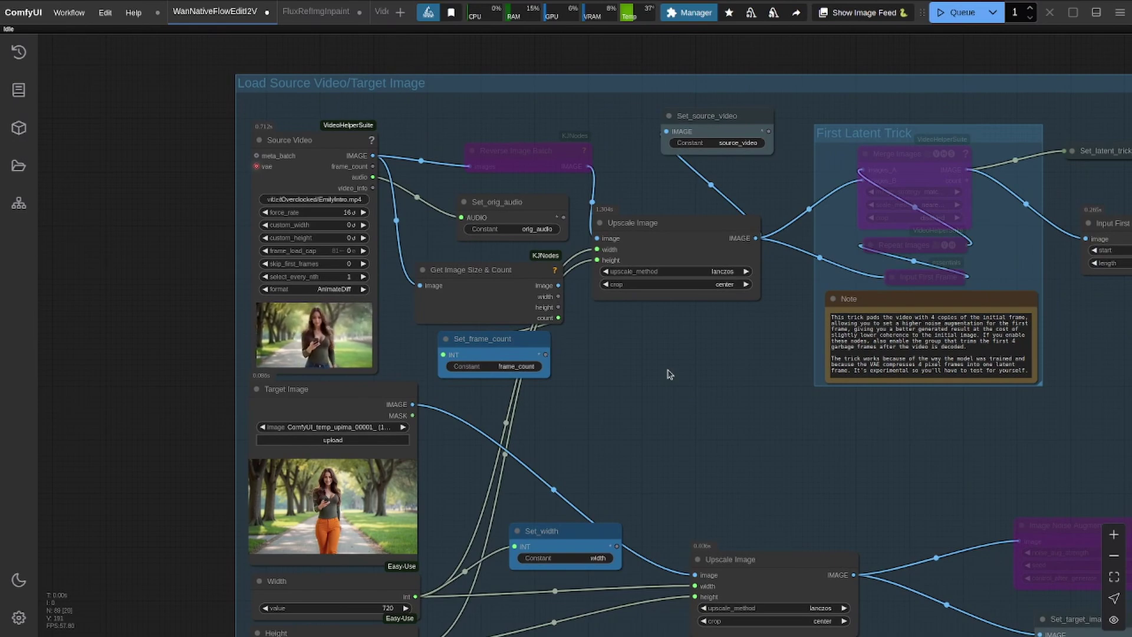
pyautogui.scroll(-3, 670, 374)
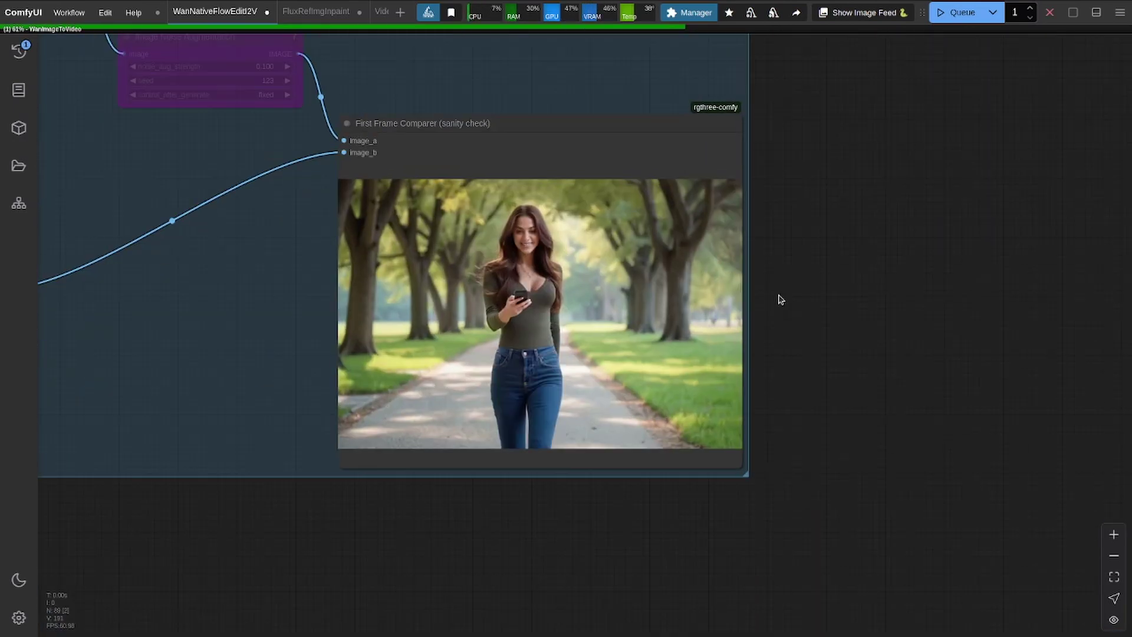
pyautogui.scroll(1, 778, 298)
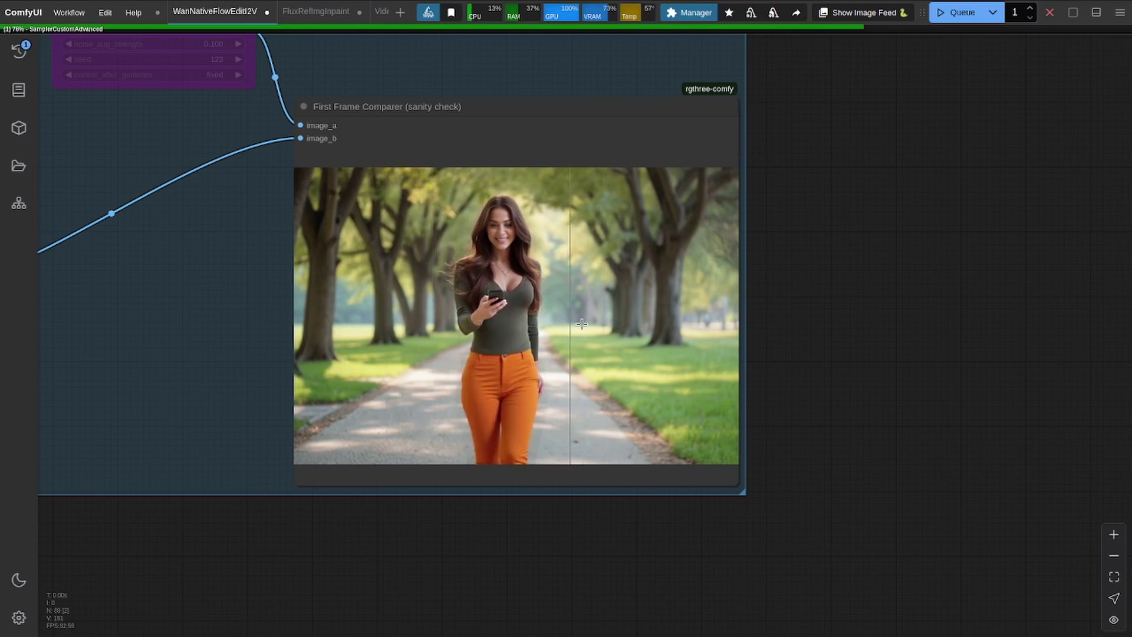
# Show the log output to monitor the sampling progress
pyautogui.scroll(-8, 694, 462)
pyautogui.moveTo(695, 461); pyautogui.dragTo(698, 418)
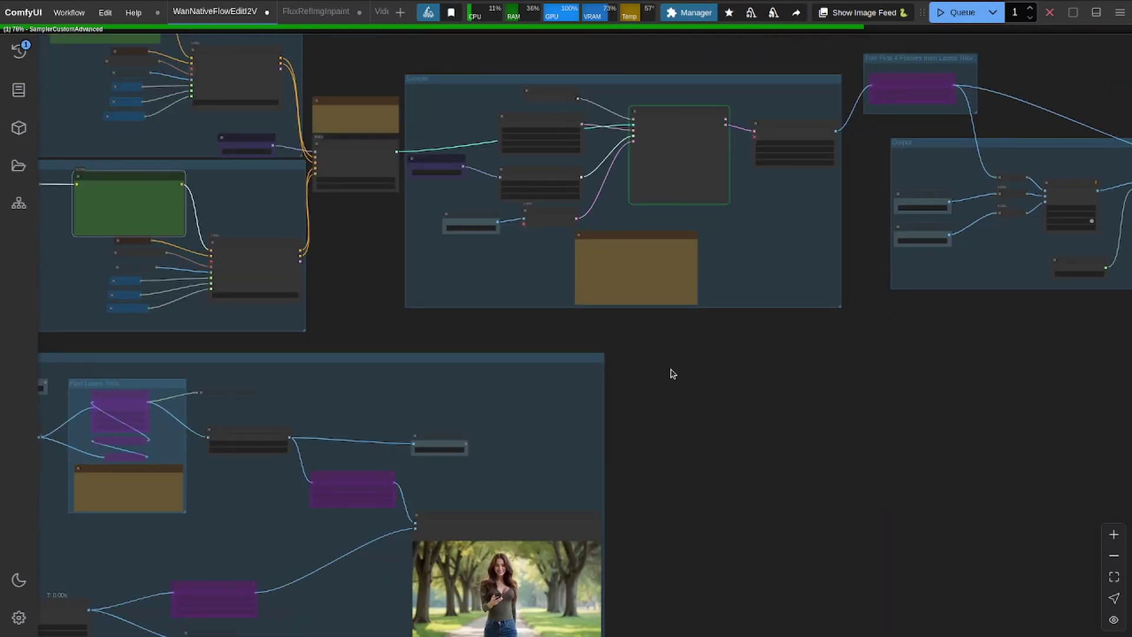
pyautogui.click(1091, 13)
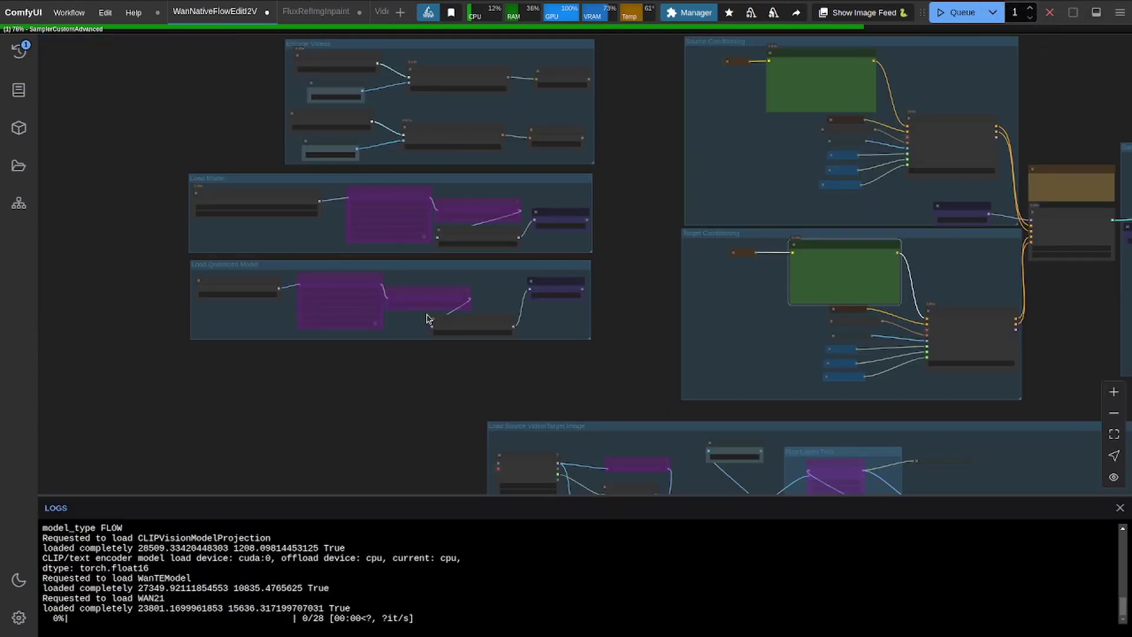
# Examine the bypassed nodes in the Load Model and Load Quantized Model groups
pyautogui.scroll(6, 341, 351)
pyautogui.moveTo(341, 352); pyautogui.dragTo(282, 446)
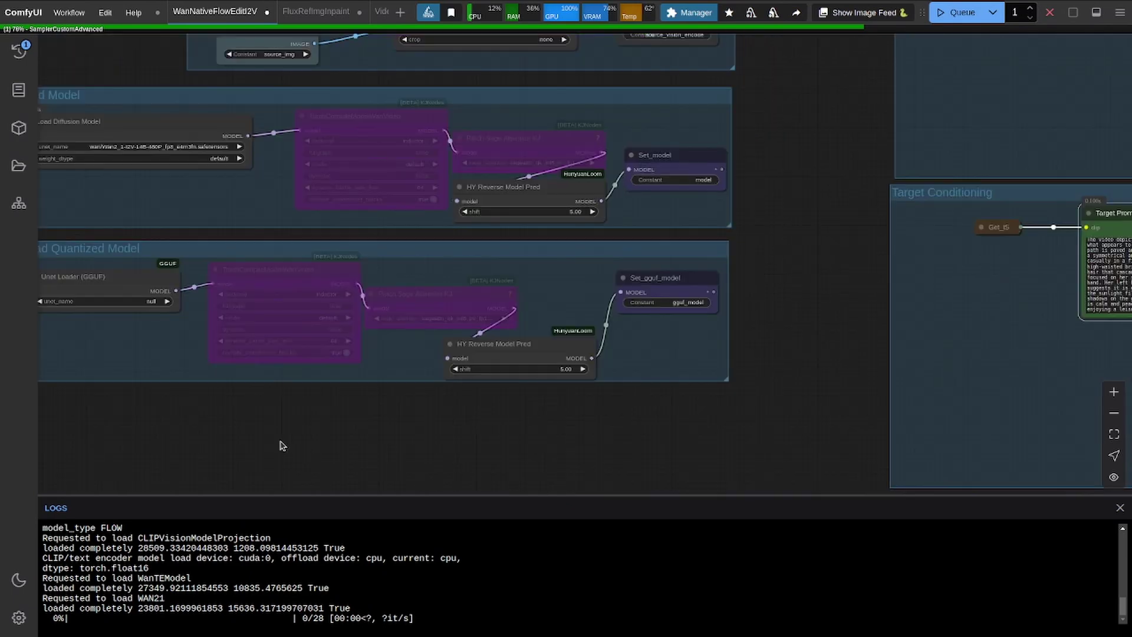
pyautogui.moveTo(425, 298); pyautogui.dragTo(415, 313)
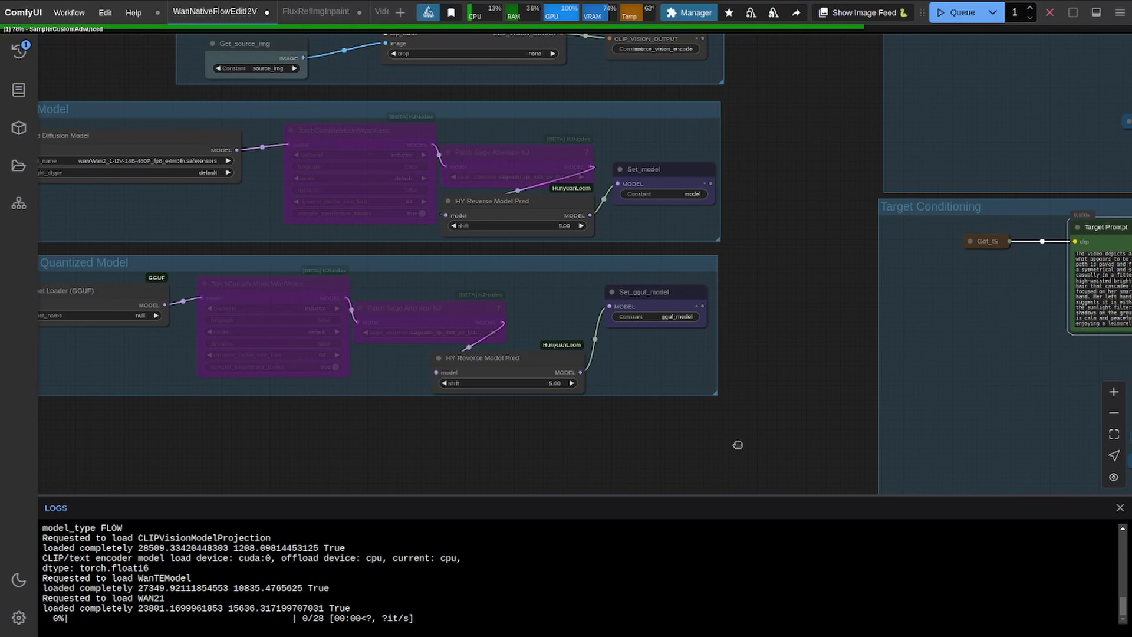
pyautogui.moveTo(738, 444); pyautogui.dragTo(614, 423)
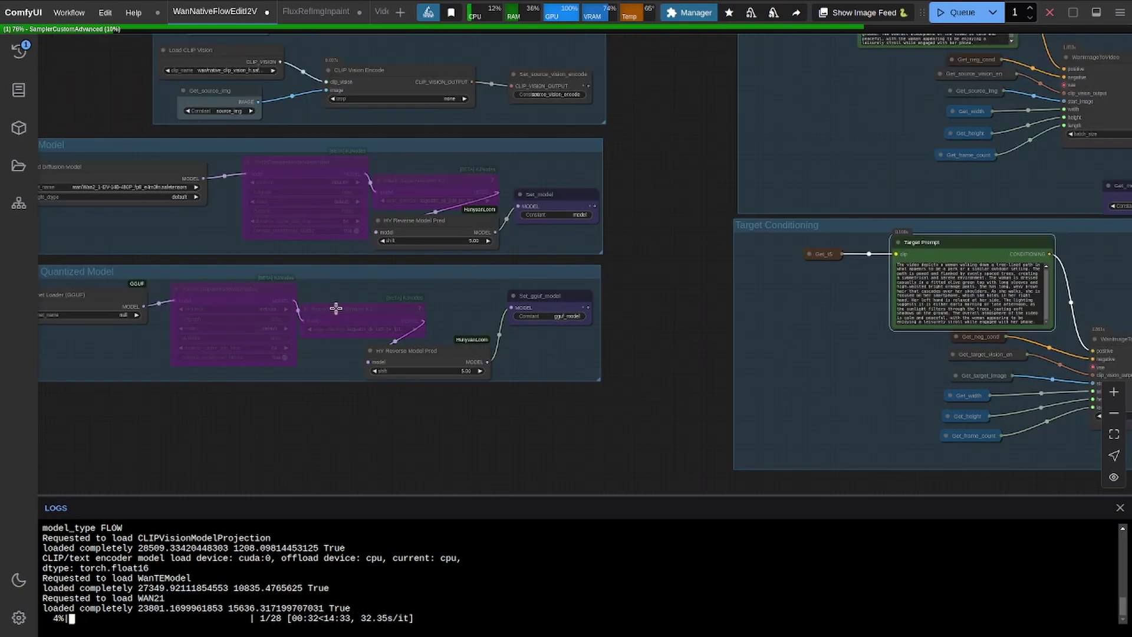
pyautogui.moveTo(224, 437); pyautogui.dragTo(303, 435)
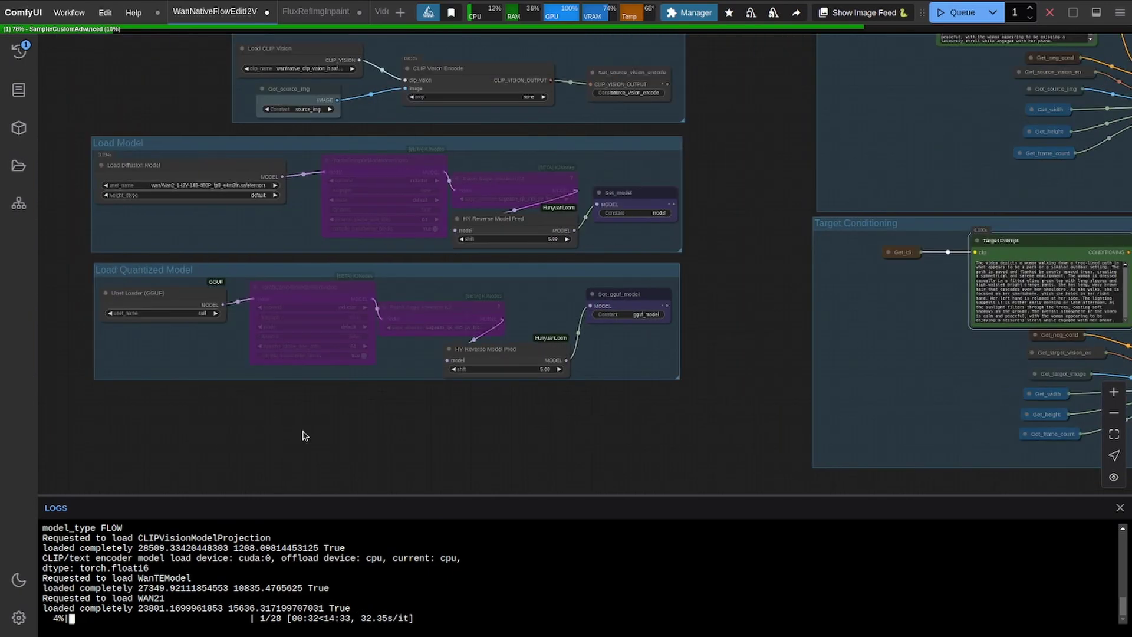
pyautogui.hscroll(-1, 328, 266)
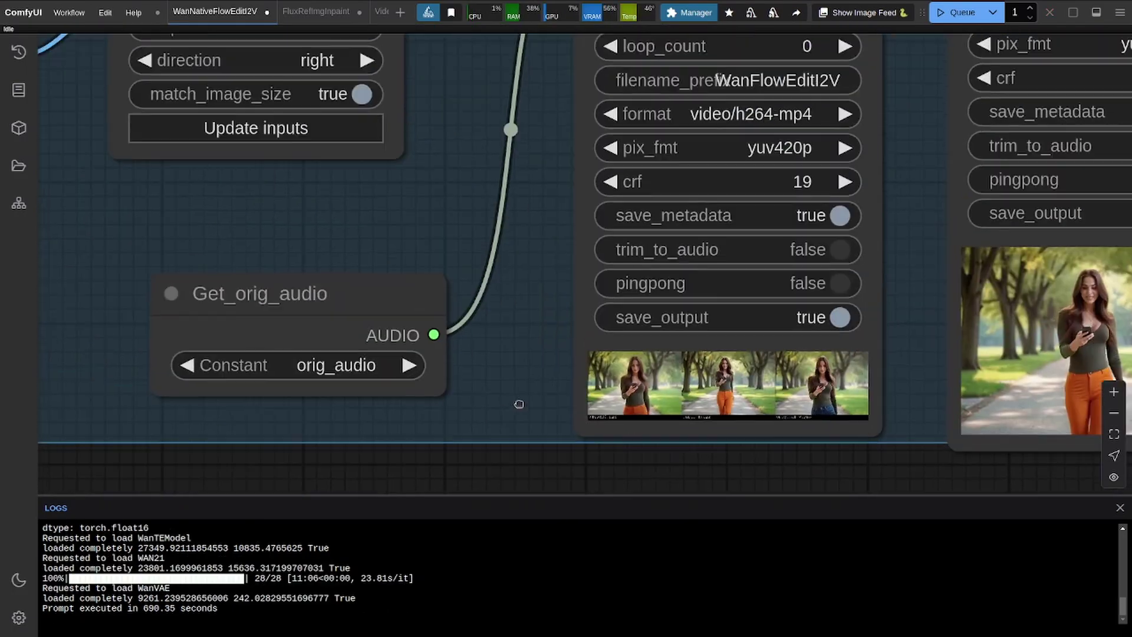
# Examine the HY FlowEdit Sampler's skip and drift steps and the BasicScheduler settings in the Sample group
pyautogui.hscroll(-5, 518, 399)
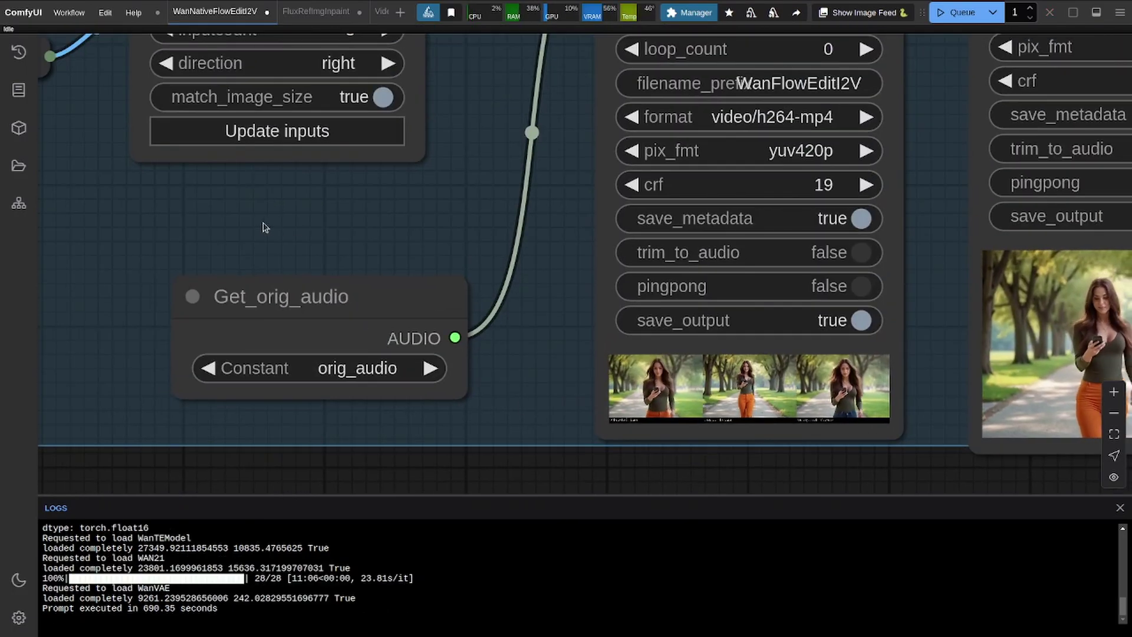
pyautogui.moveTo(150, 198); pyautogui.dragTo(529, 271)
pyautogui.scroll(-5, 528, 270)
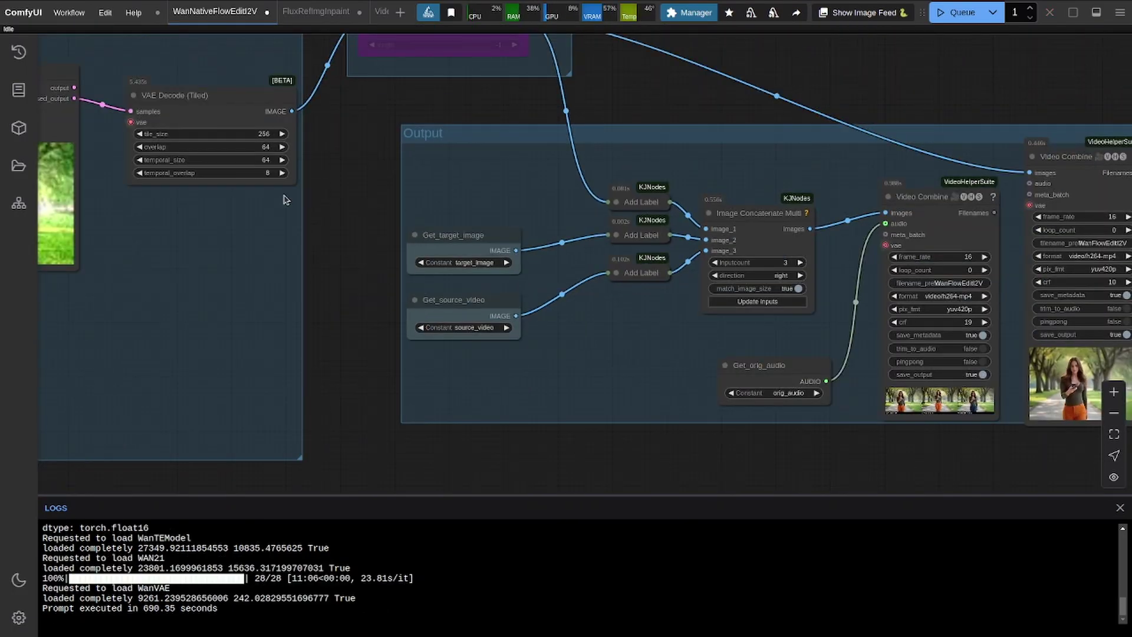
pyautogui.moveTo(289, 197); pyautogui.dragTo(909, 316)
pyautogui.hscroll(-3, 910, 317)
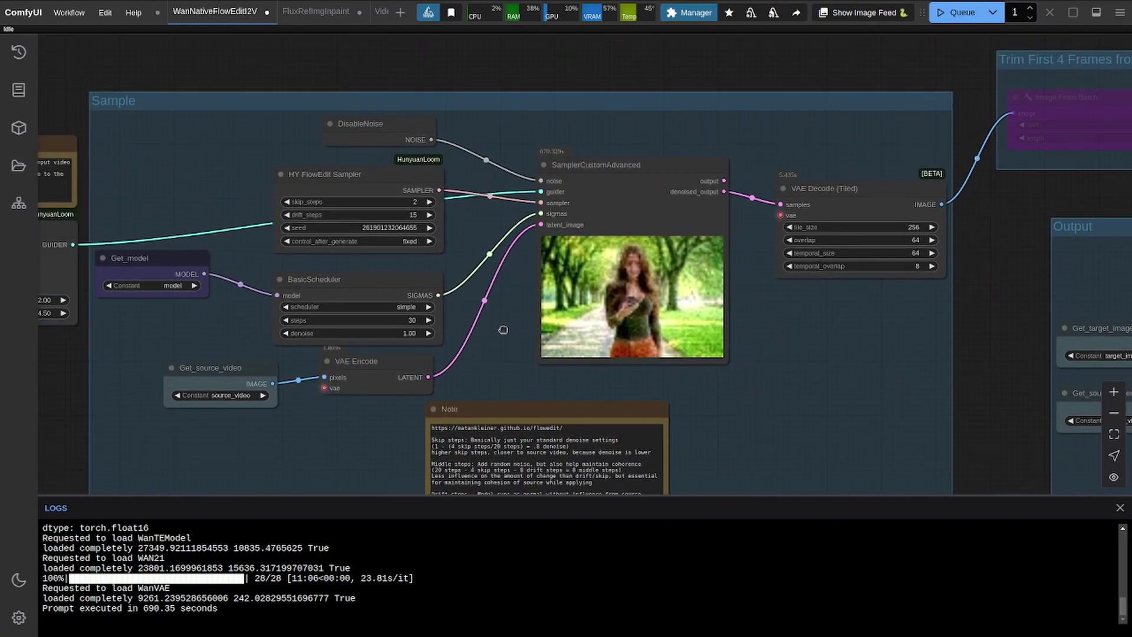
pyautogui.scroll(3, 483, 235)
pyautogui.hscroll(-2, 482, 235)
pyautogui.scroll(2, 502, 250)
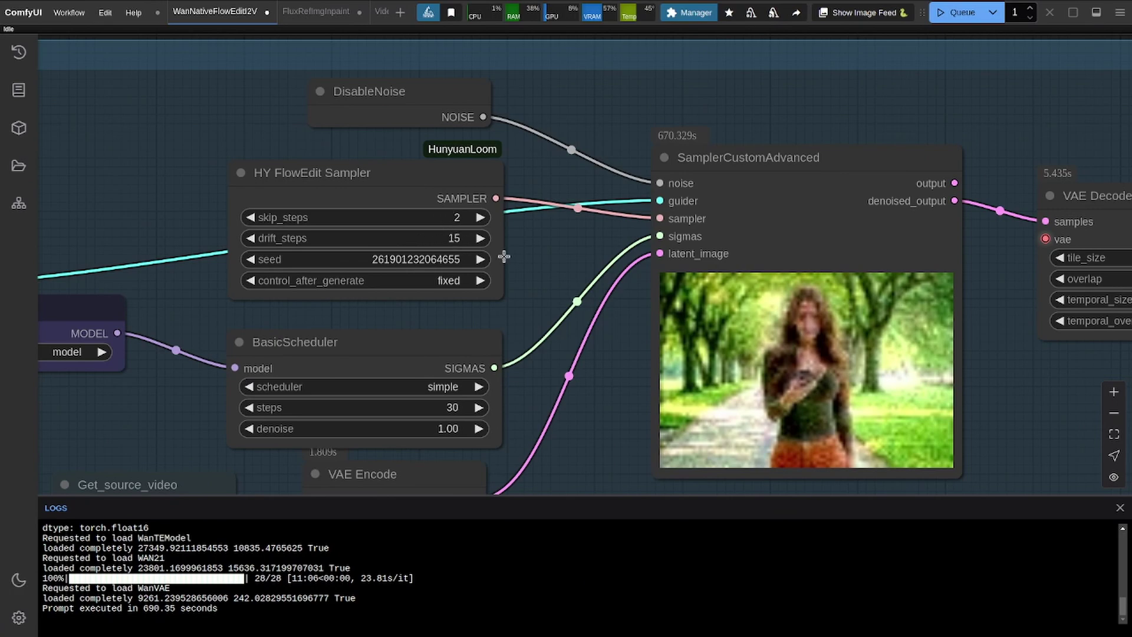
pyautogui.scroll(-5, 504, 257)
pyautogui.scroll(3, 561, 348)
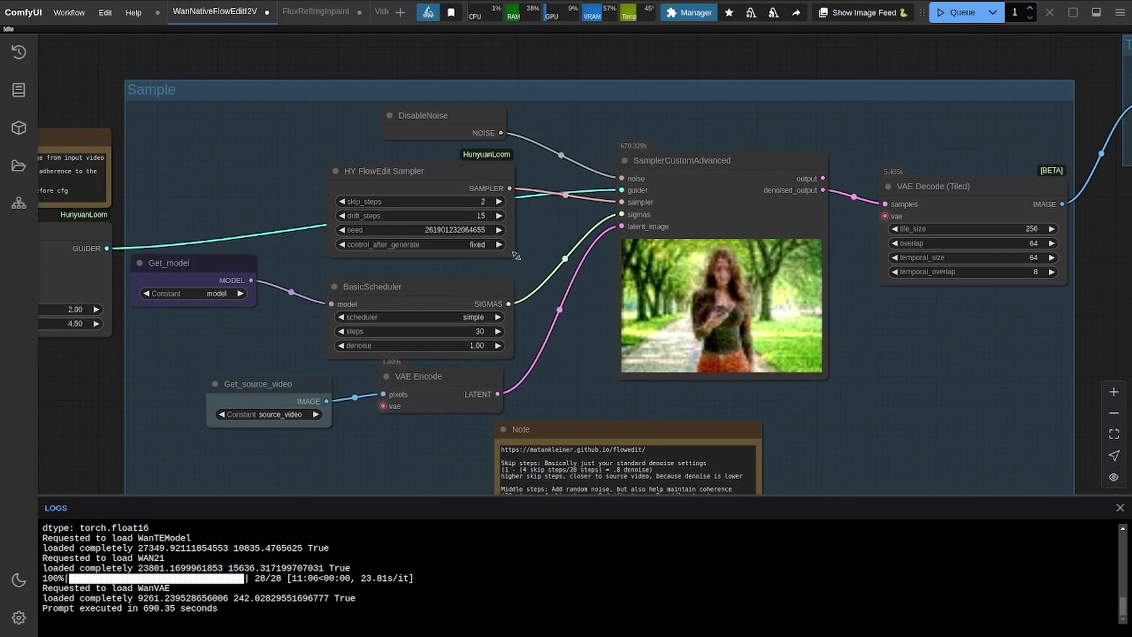
# Read the note in the Sample group explaining skip, middle and drift steps
pyautogui.moveTo(580, 361); pyautogui.dragTo(511, 177)
pyautogui.scroll(4, 361, 316)
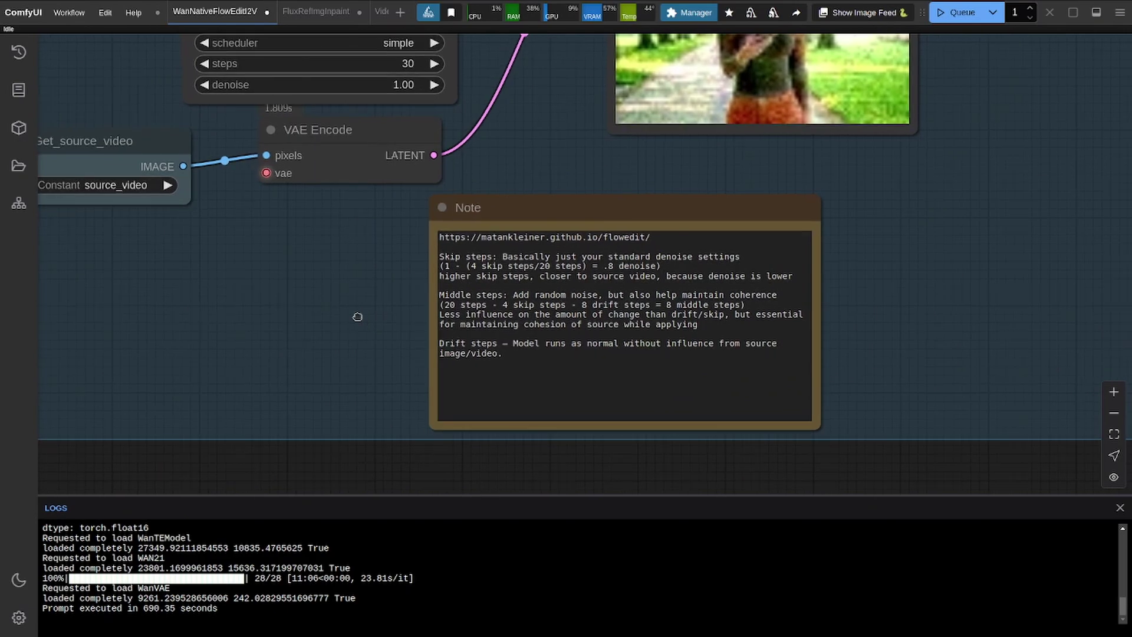
pyautogui.moveTo(412, 342); pyautogui.dragTo(310, 243)
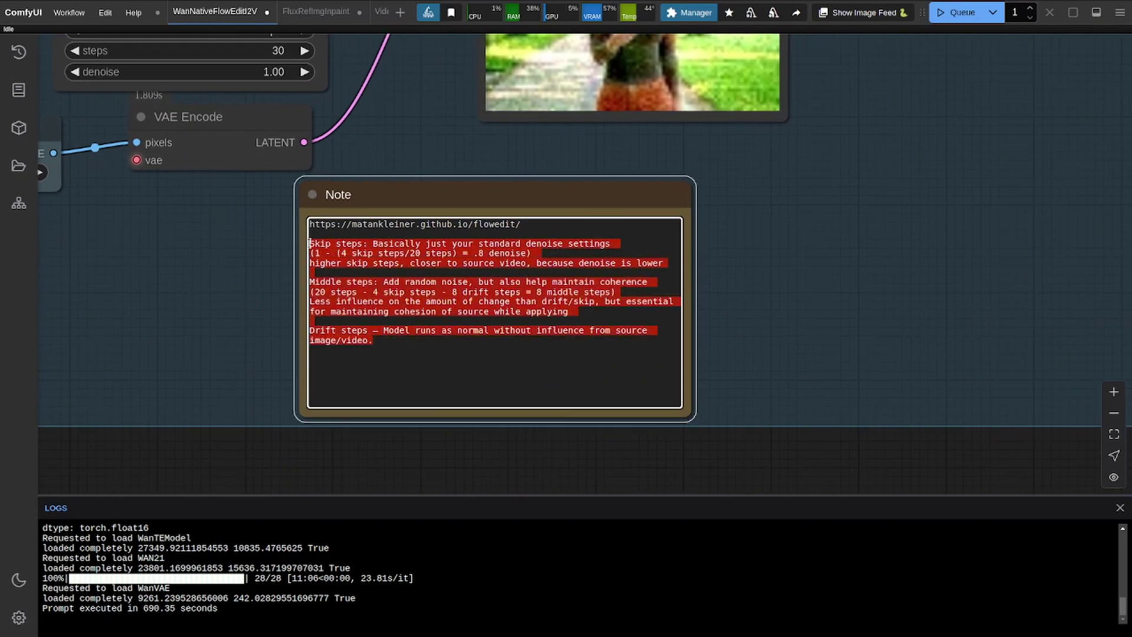
pyautogui.click(371, 256)
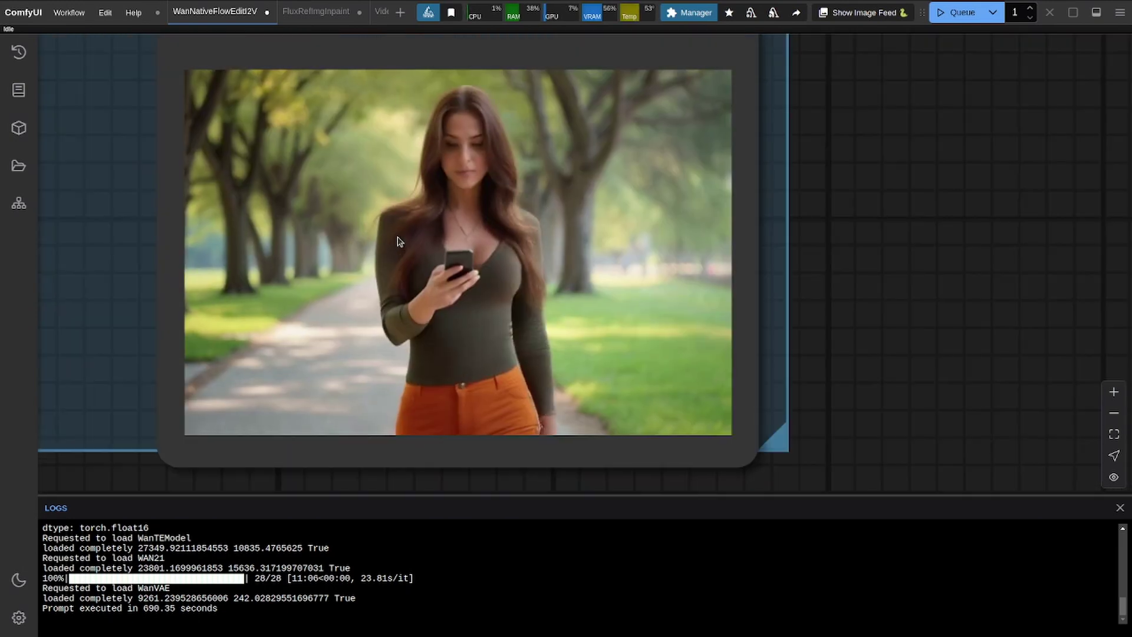
# Inspect the edited output video and compare it side by side with the input image and original video
pyautogui.scroll(-3, 383, 230)
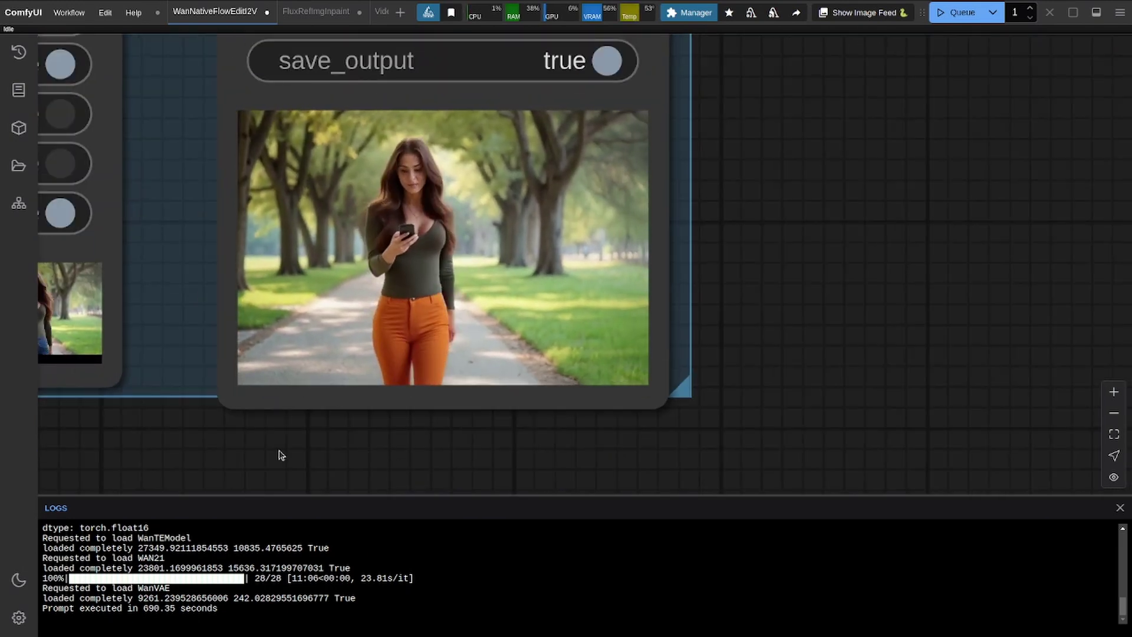
pyautogui.moveTo(281, 458); pyautogui.dragTo(741, 455)
pyautogui.scroll(4, 334, 400)
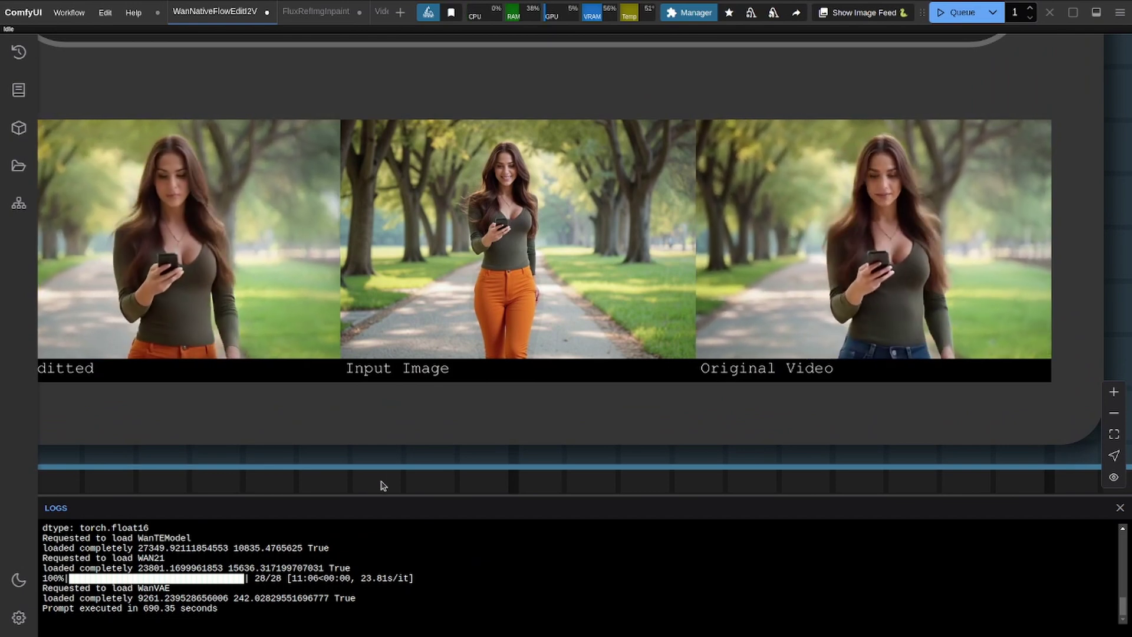
pyautogui.scroll(-3, 381, 480)
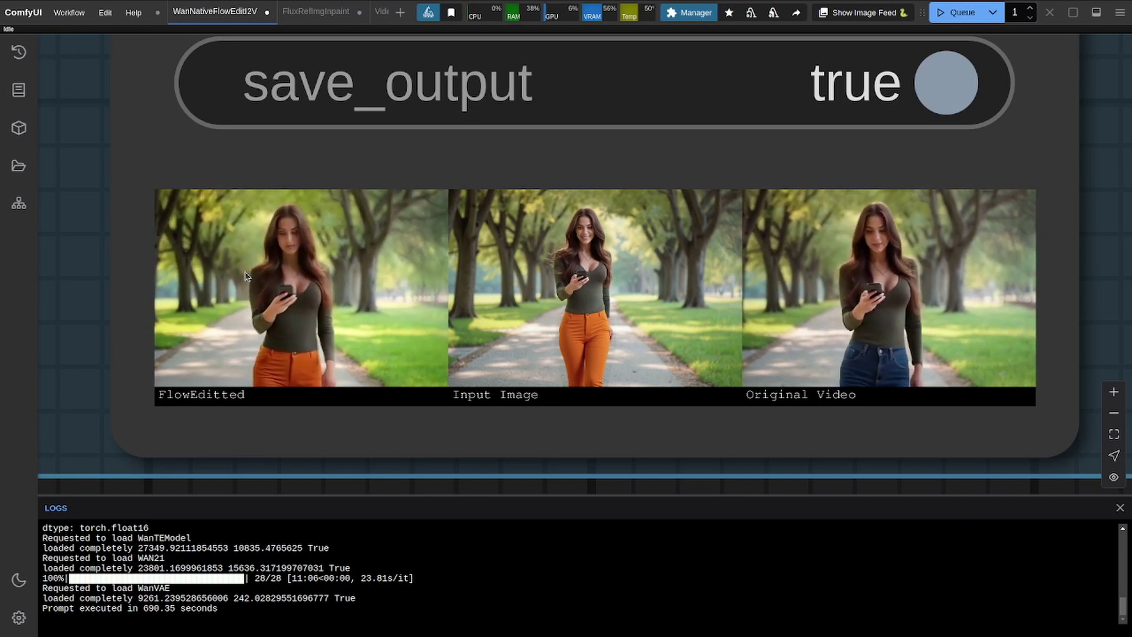
pyautogui.scroll(1, 891, 292)
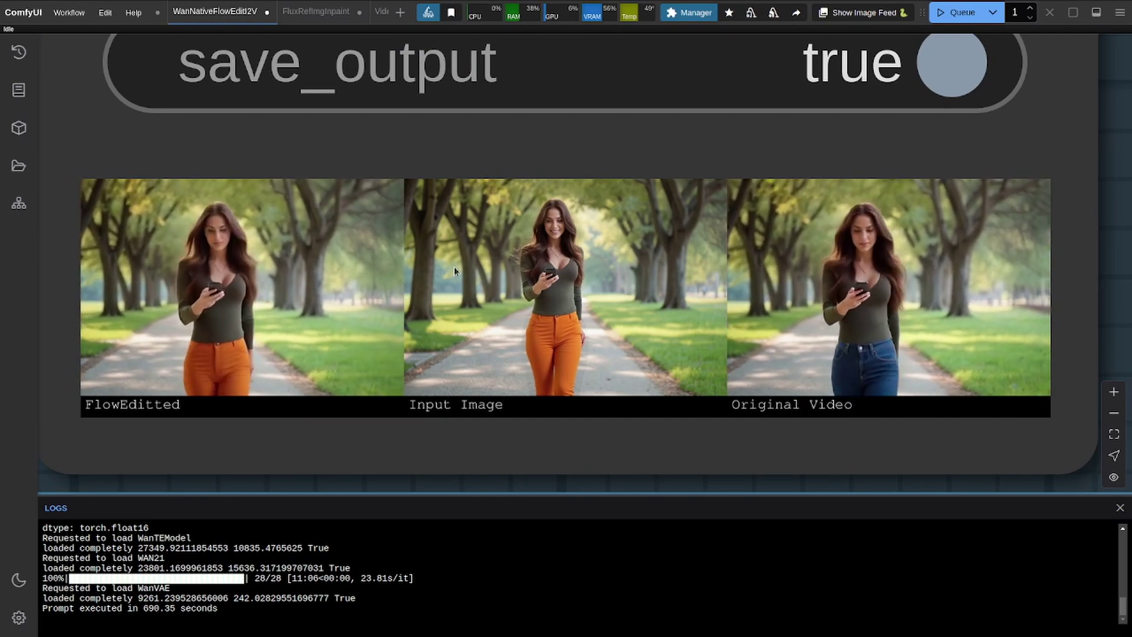
pyautogui.scroll(-1, 454, 267)
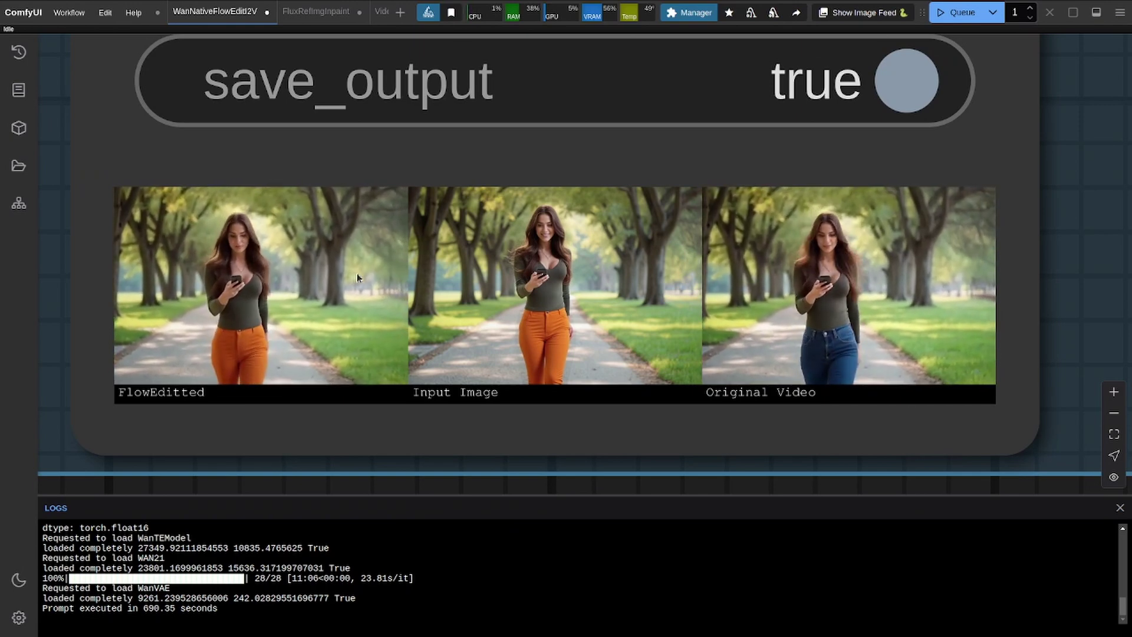
pyautogui.scroll(-2, 312, 281)
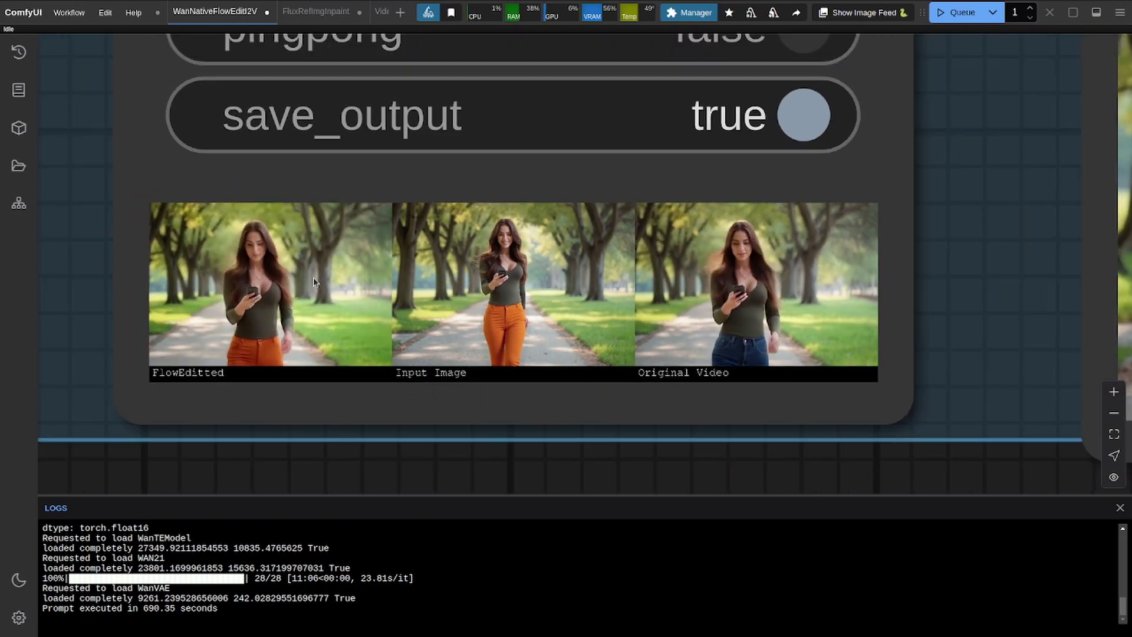
pyautogui.scroll(4, 312, 281)
pyautogui.scroll(-3, 330, 282)
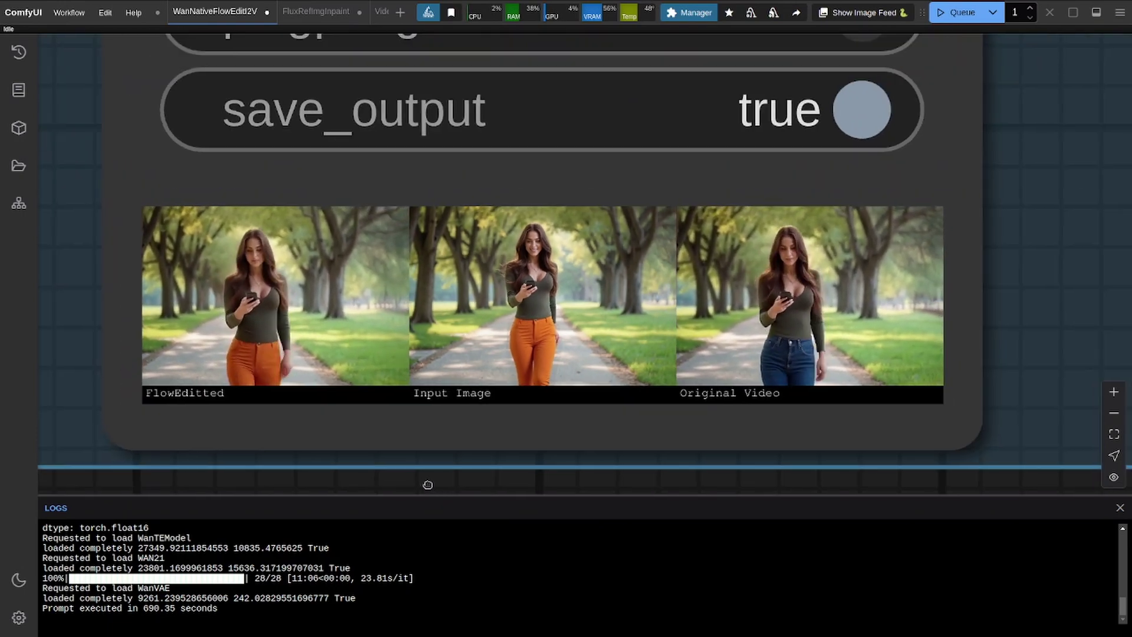
pyautogui.moveTo(427, 485); pyautogui.dragTo(387, 486)
pyautogui.scroll(4, 254, 314)
pyautogui.scroll(-1, 616, 302)
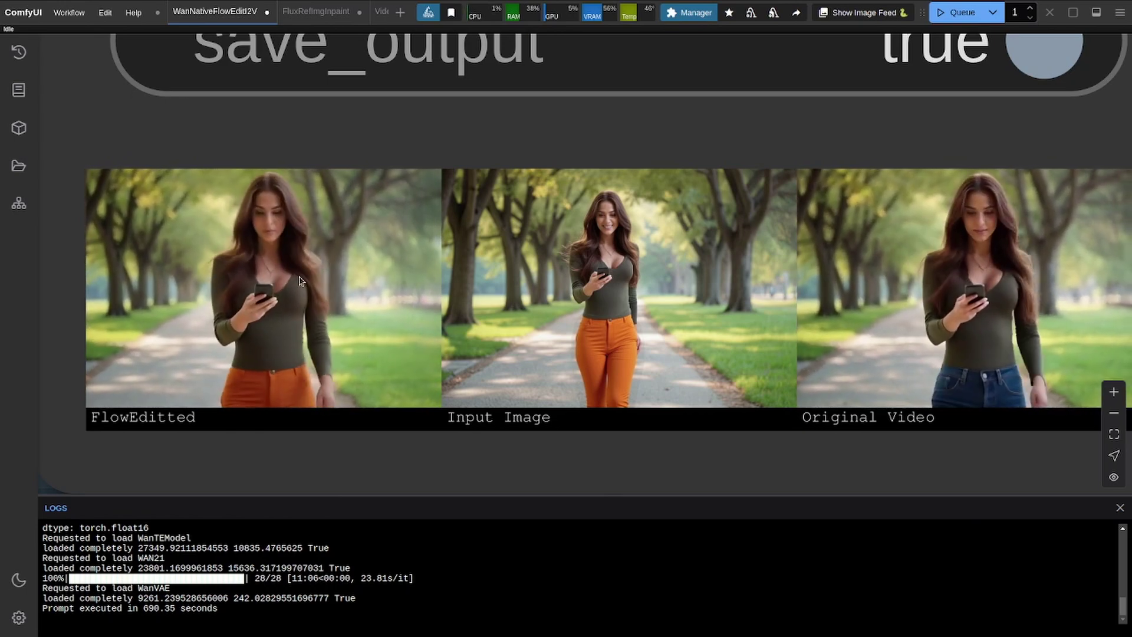
pyautogui.scroll(-3, 375, 305)
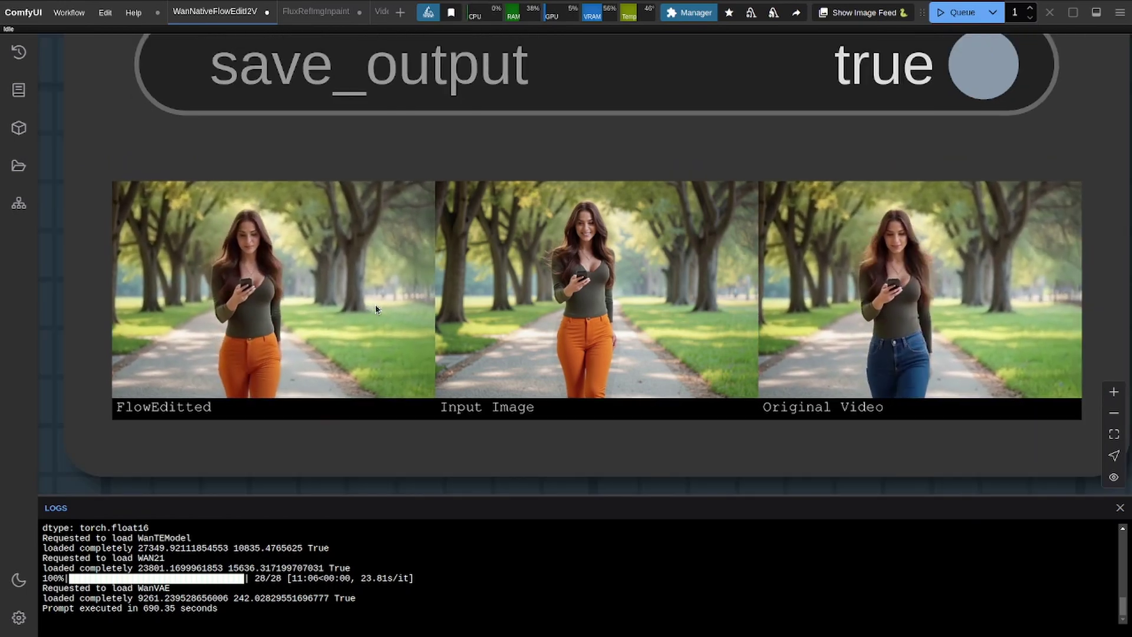